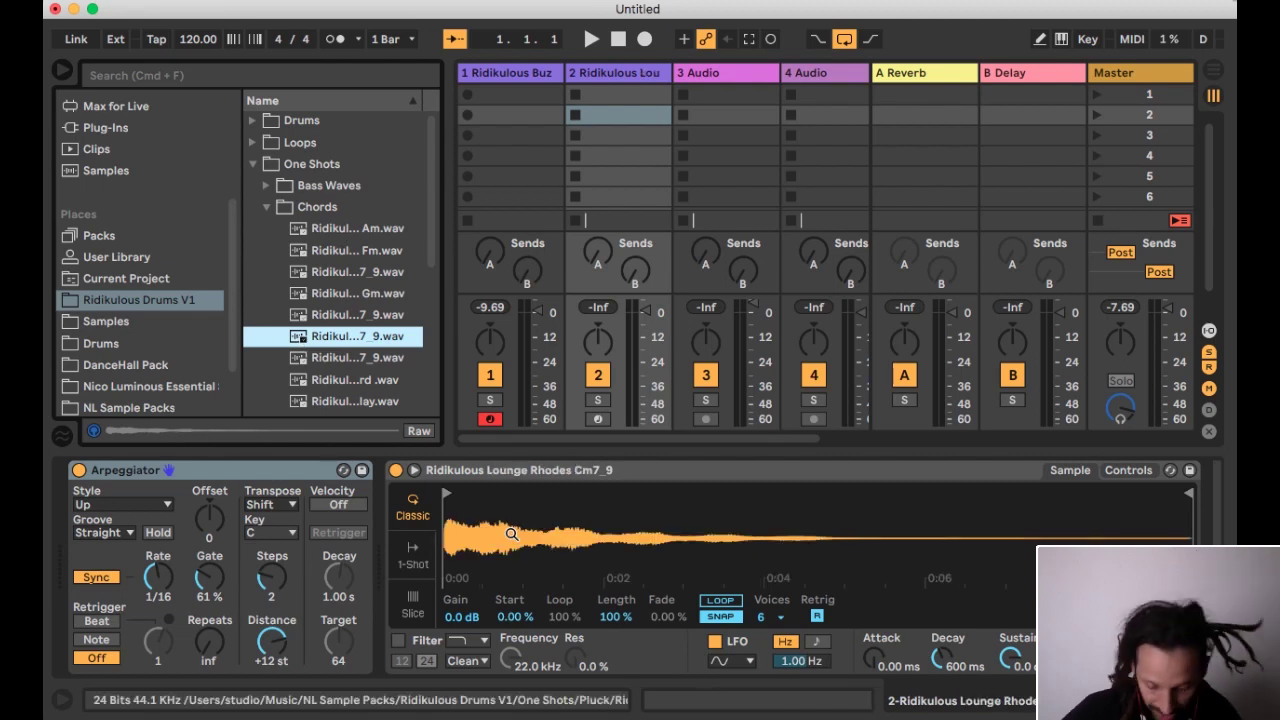
Arm the Rhodes track and pull its volume fader down
{"action": "left_click", "coordinate": [598, 419]}
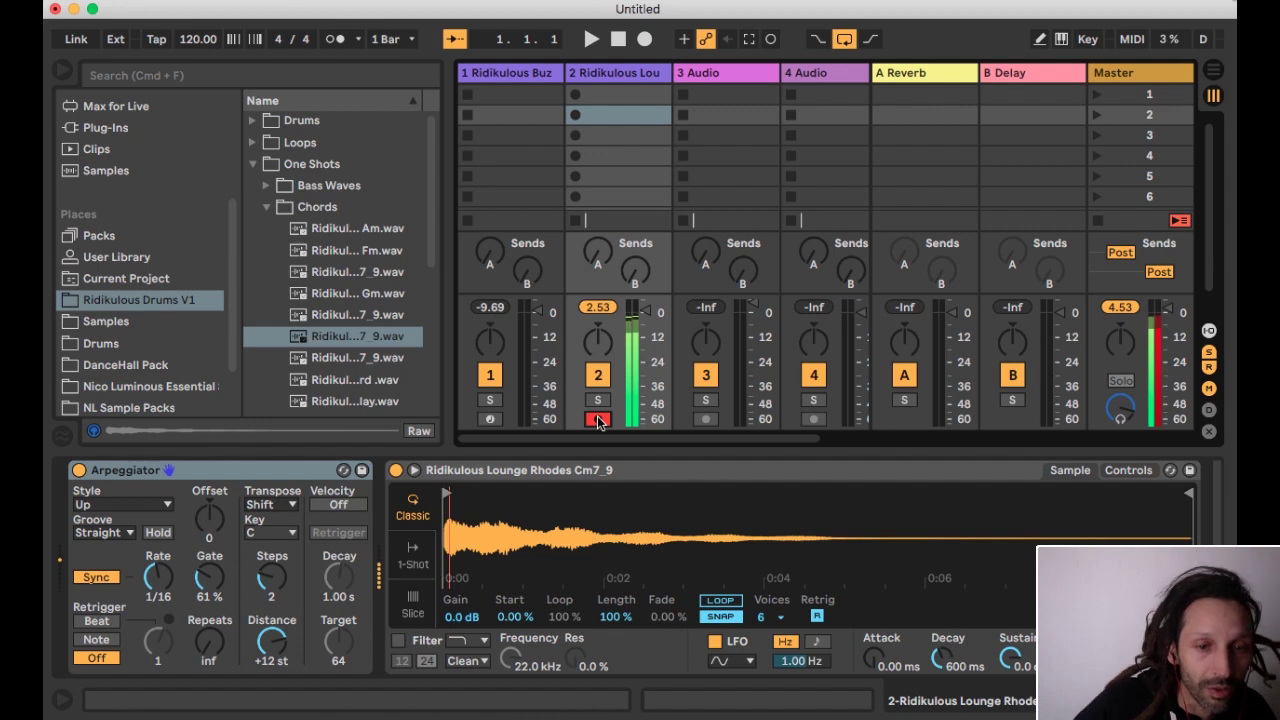
{"action": "left_click_drag", "start_coordinate": [652, 328], "coordinate": [652, 350]}
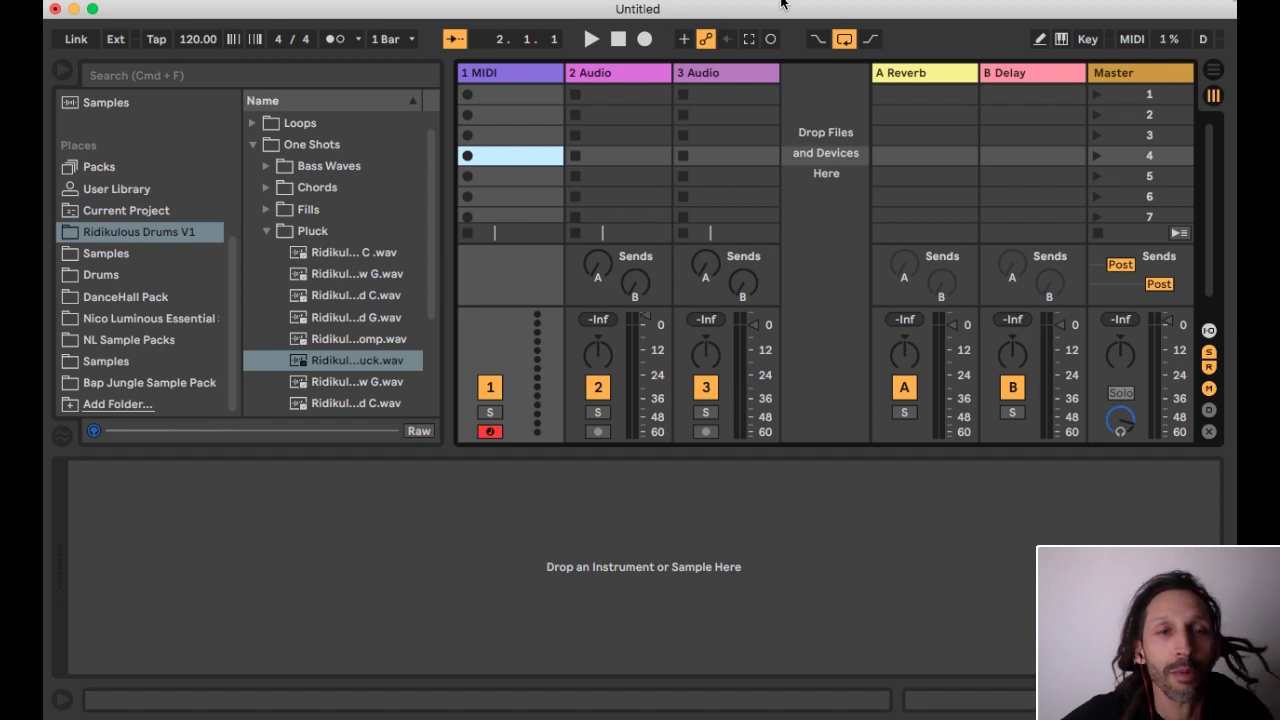
Select clip slots on the audio and MIDI tracks and preview the pluck sample
{"action": "left_click", "coordinate": [635, 116]}
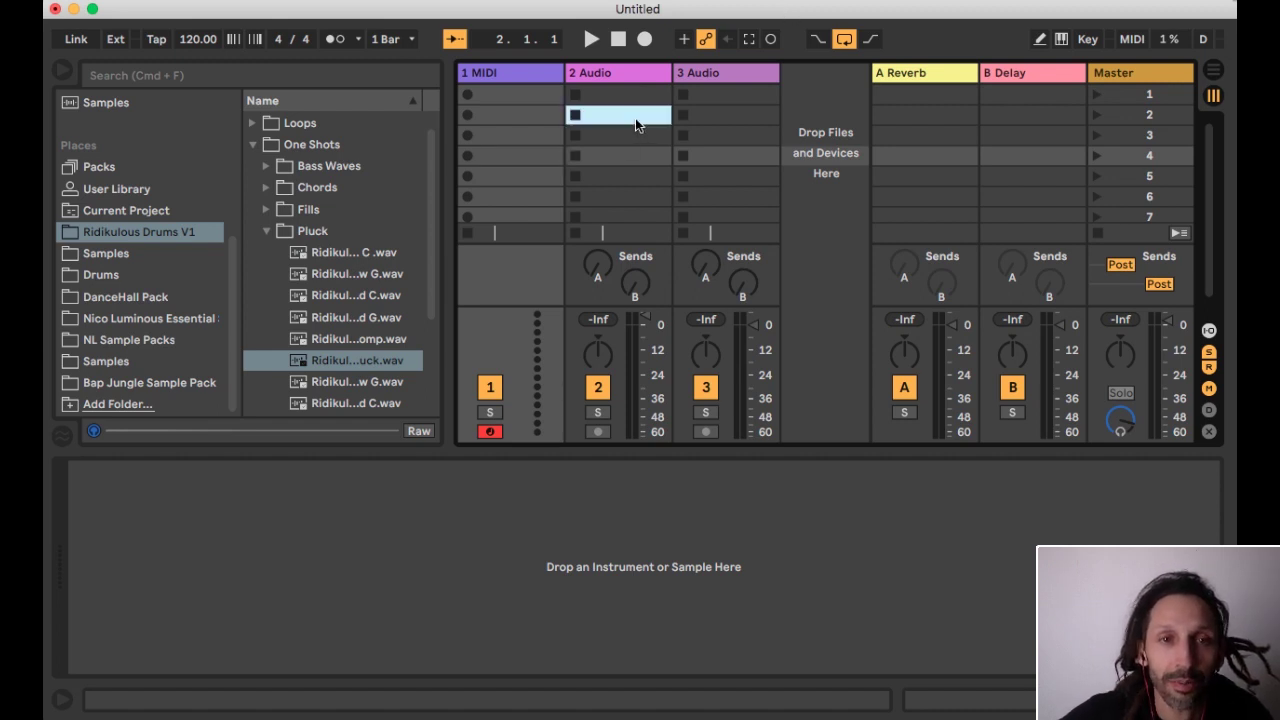
{"action": "left_click", "coordinate": [548, 72]}
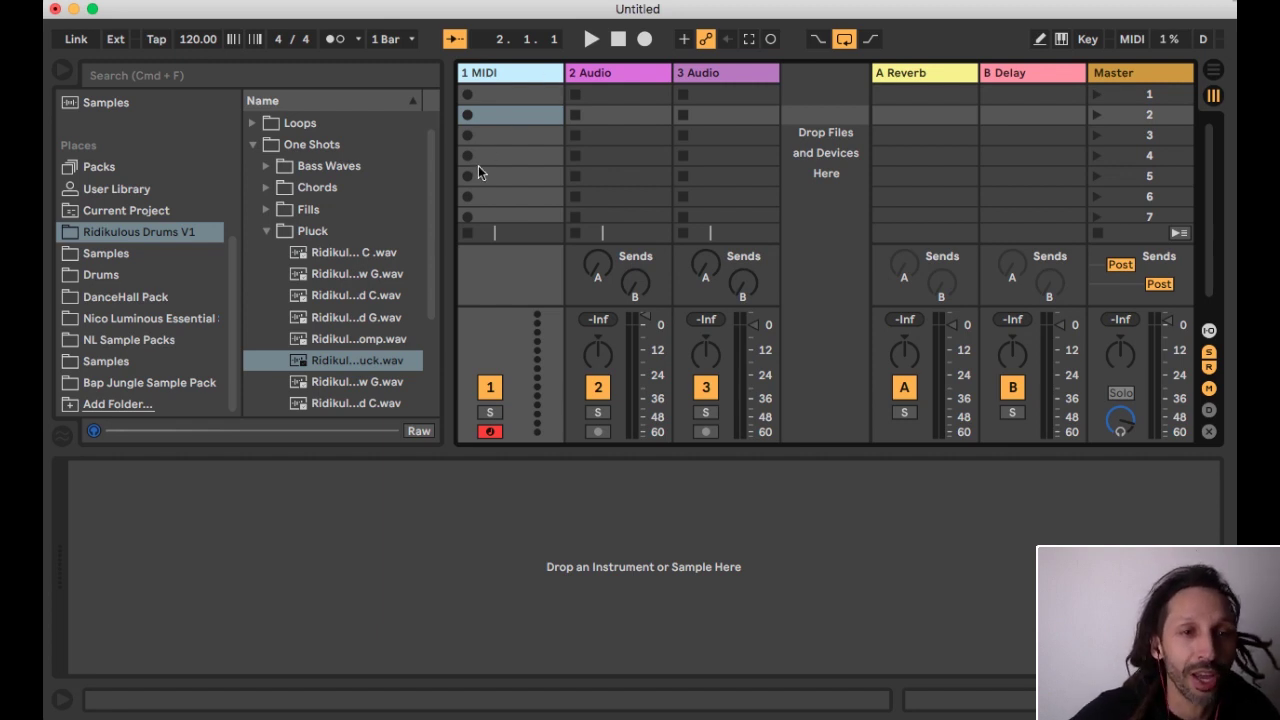
{"action": "left_click", "coordinate": [366, 364]}
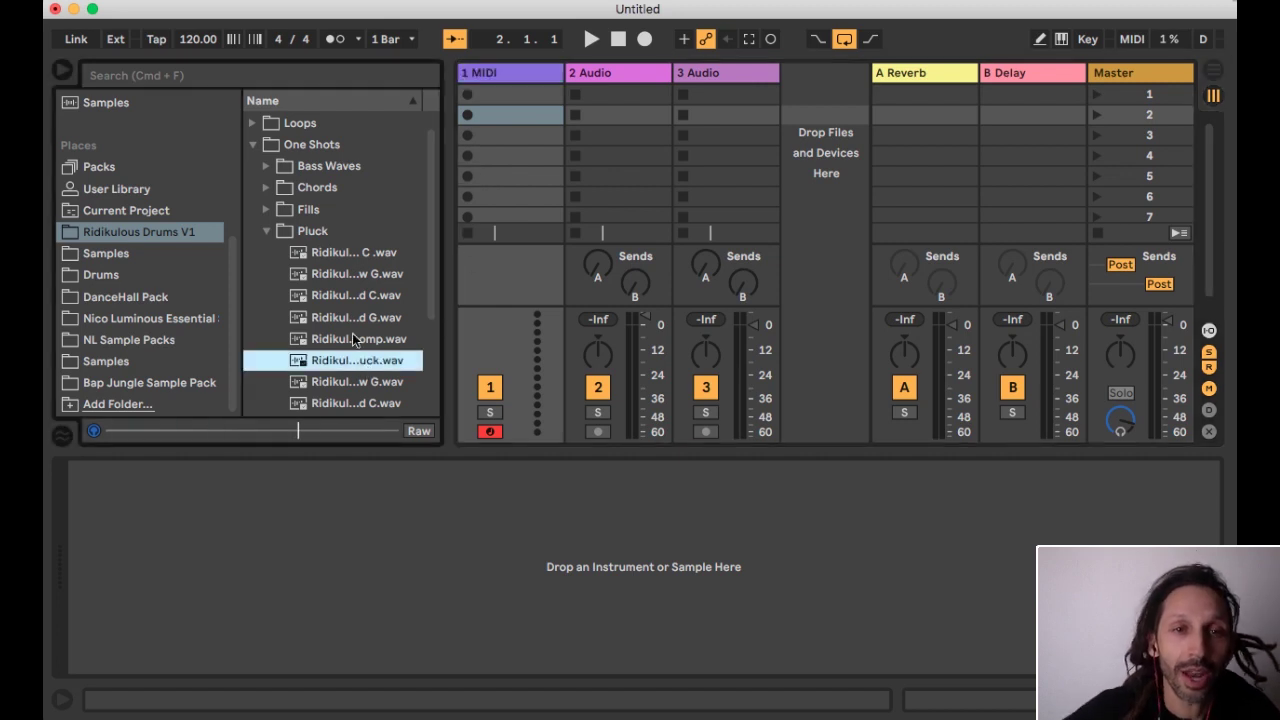
Load an empty Simpler from the Instruments category onto the MIDI track
{"action": "left_click", "coordinate": [125, 256]}
{"action": "scroll", "coordinate": [131, 216], "scroll_direction": "up", "scroll_amount": 5}
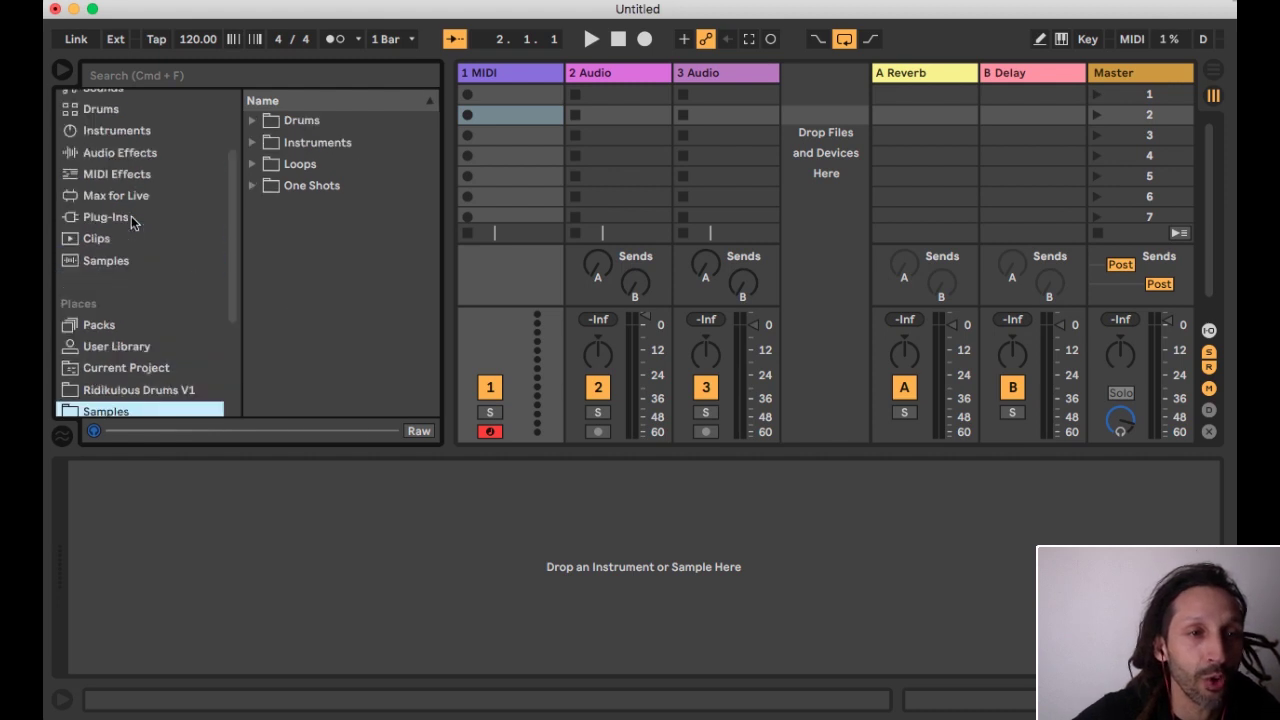
{"action": "left_click", "coordinate": [118, 132]}
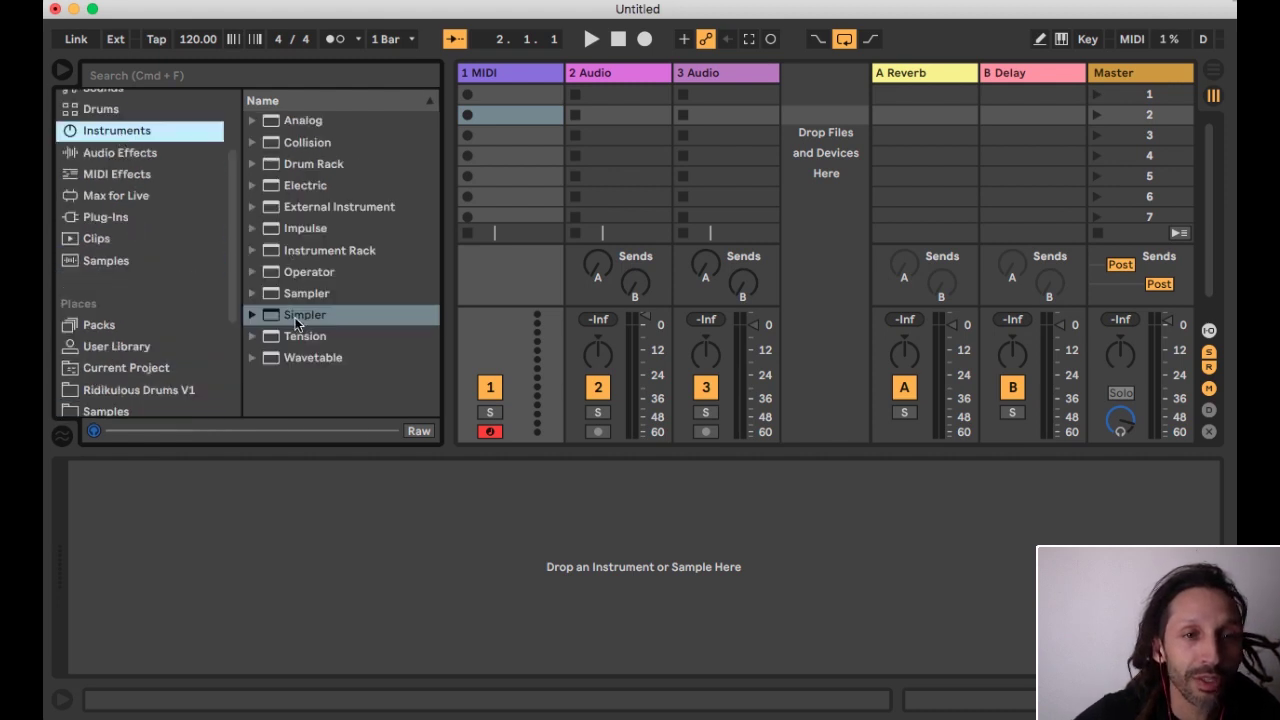
{"action": "left_click_drag", "start_coordinate": [296, 322], "coordinate": [562, 112]}
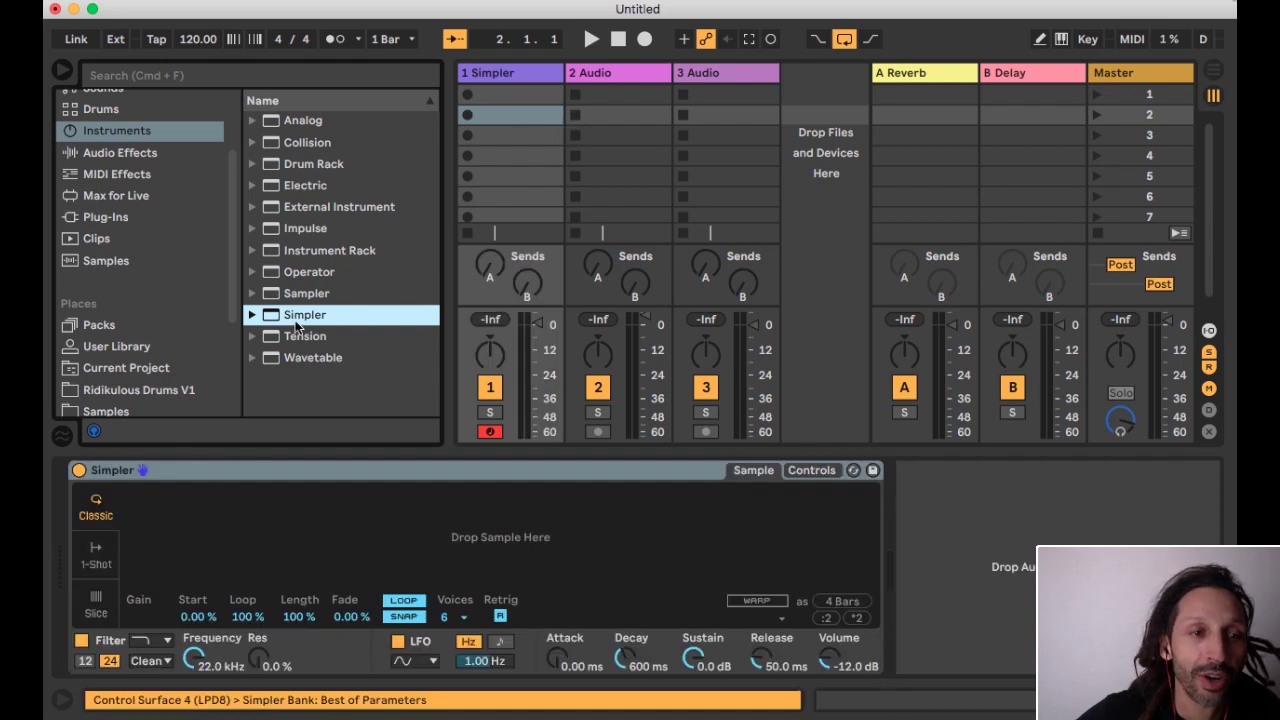
{"action": "left_click", "coordinate": [140, 390]}
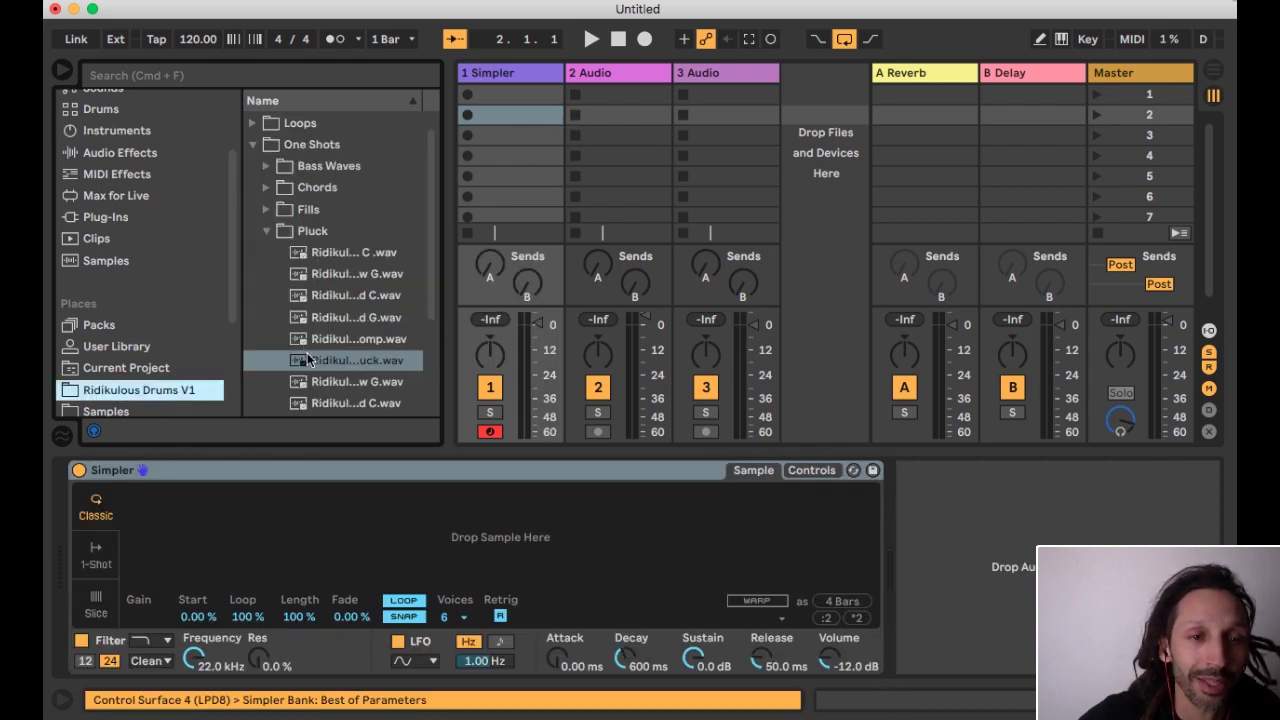
Load the Ridikulous Buzz Pluck sample into Simpler with Volume 2.29 dB and Release 5.20 s
{"action": "left_click_drag", "start_coordinate": [308, 360], "coordinate": [342, 537]}
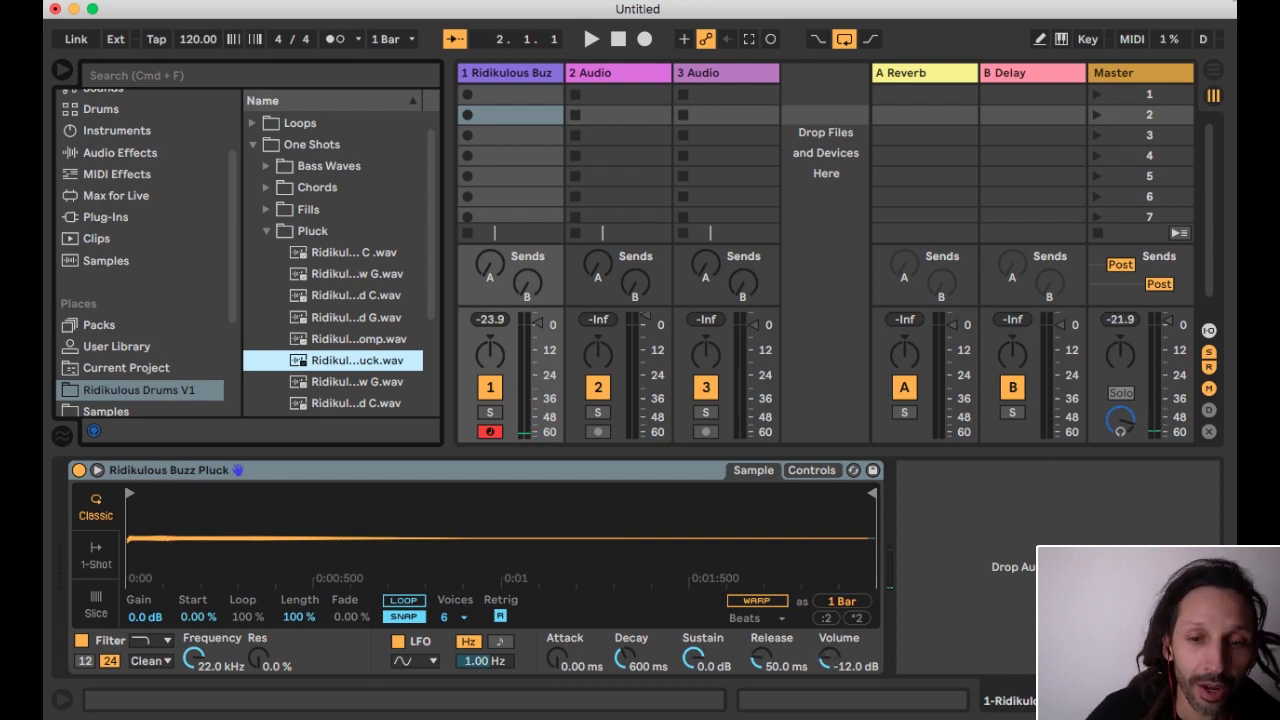
{"action": "left_click_drag", "start_coordinate": [829, 657], "coordinate": [829, 620]}
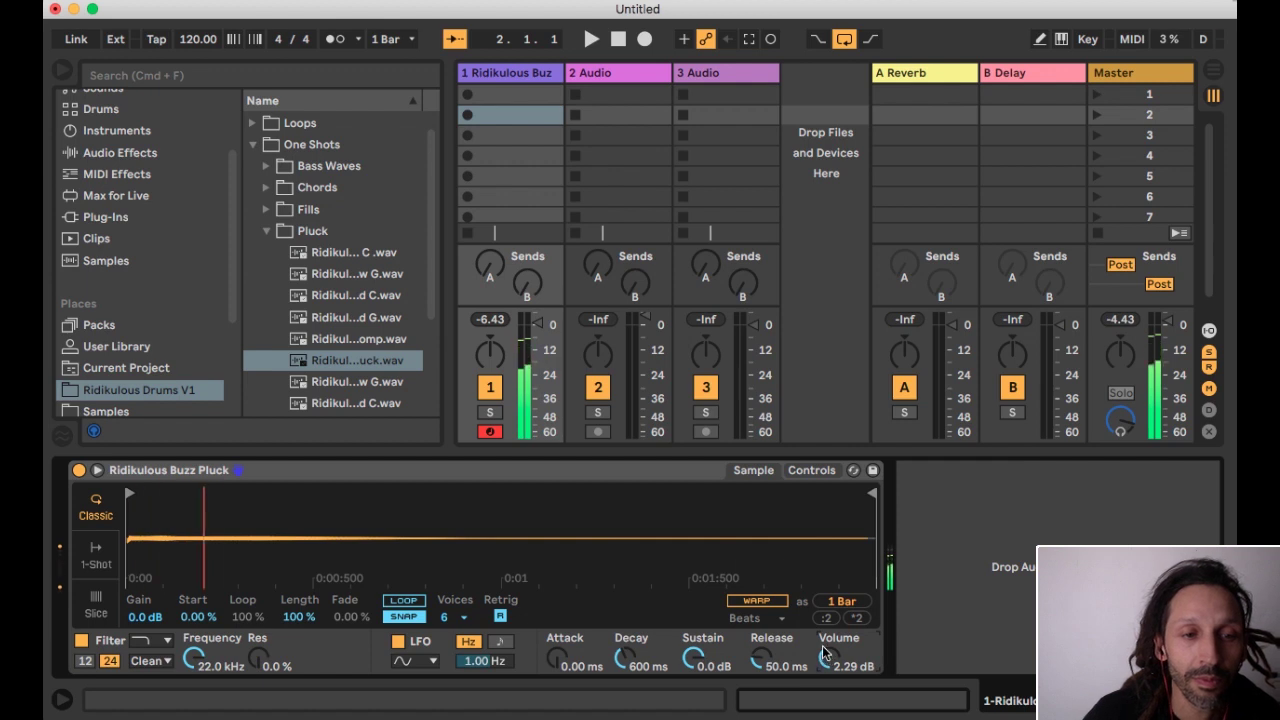
{"action": "left_click_drag", "start_coordinate": [762, 665], "coordinate": [762, 610]}
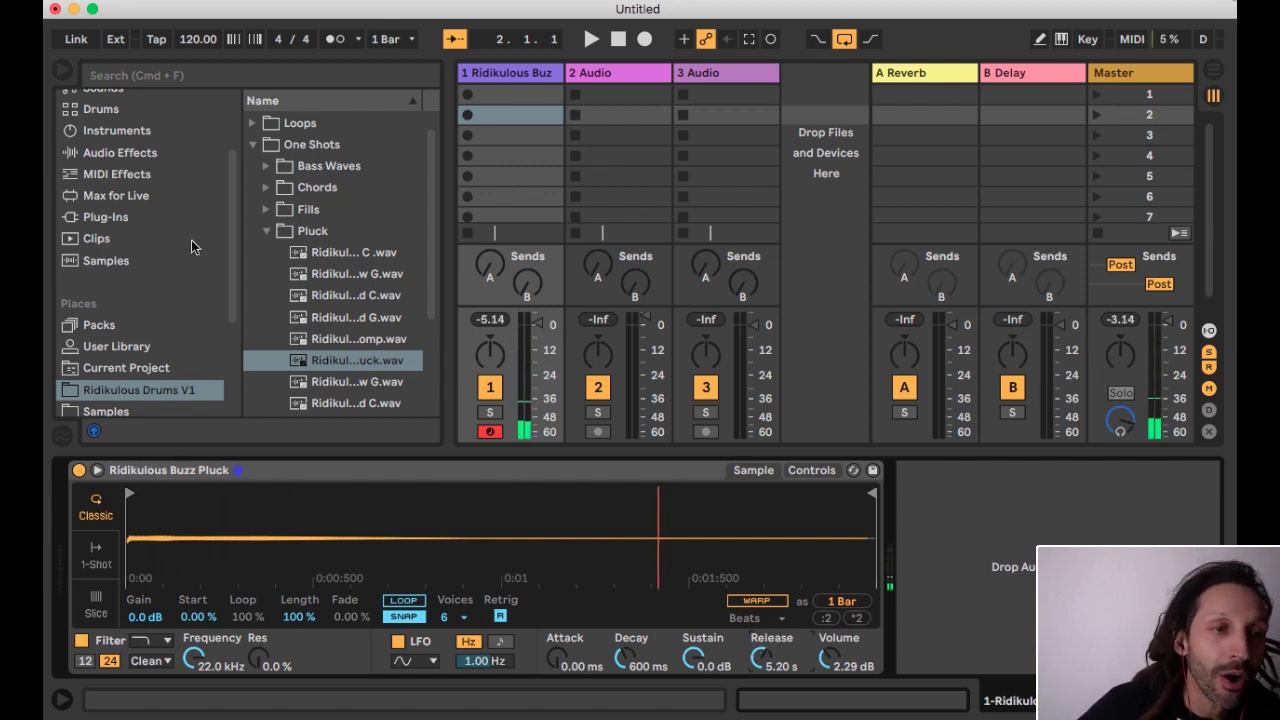
{"action": "scroll", "coordinate": [185, 250], "scroll_direction": "up", "scroll_amount": 3}
Add an Arpeggiator (Up, 1/8, Gate 50%) before Simpler, bypassing it briefly to compare
{"action": "left_click", "coordinate": [150, 272]}
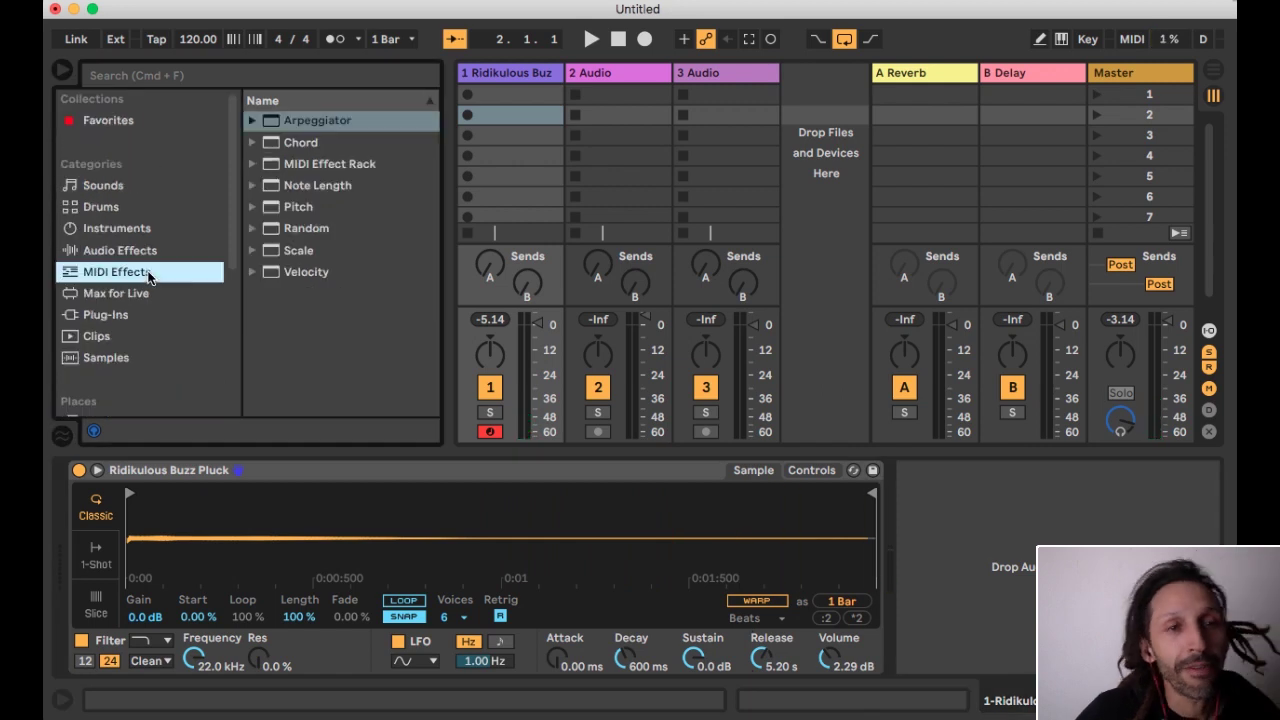
{"action": "left_click", "coordinate": [276, 123]}
{"action": "double_click", "coordinate": [275, 122]}
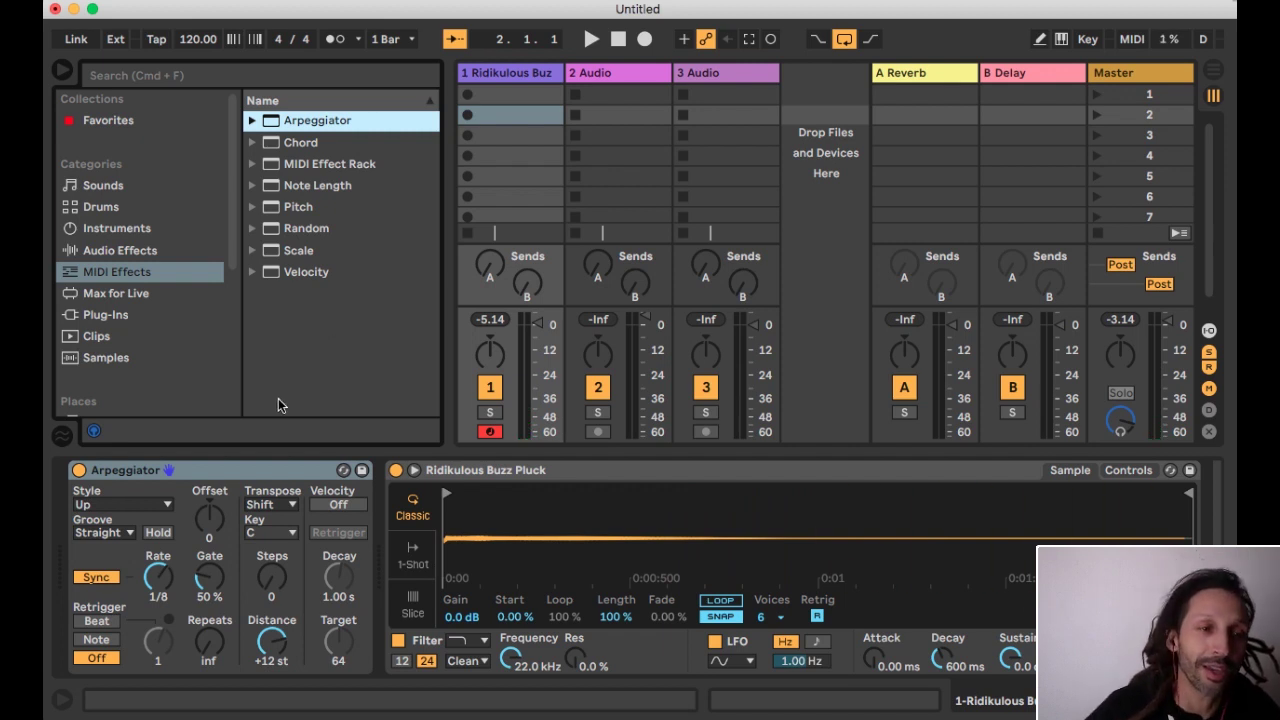
{"action": "left_click", "coordinate": [79, 470]}
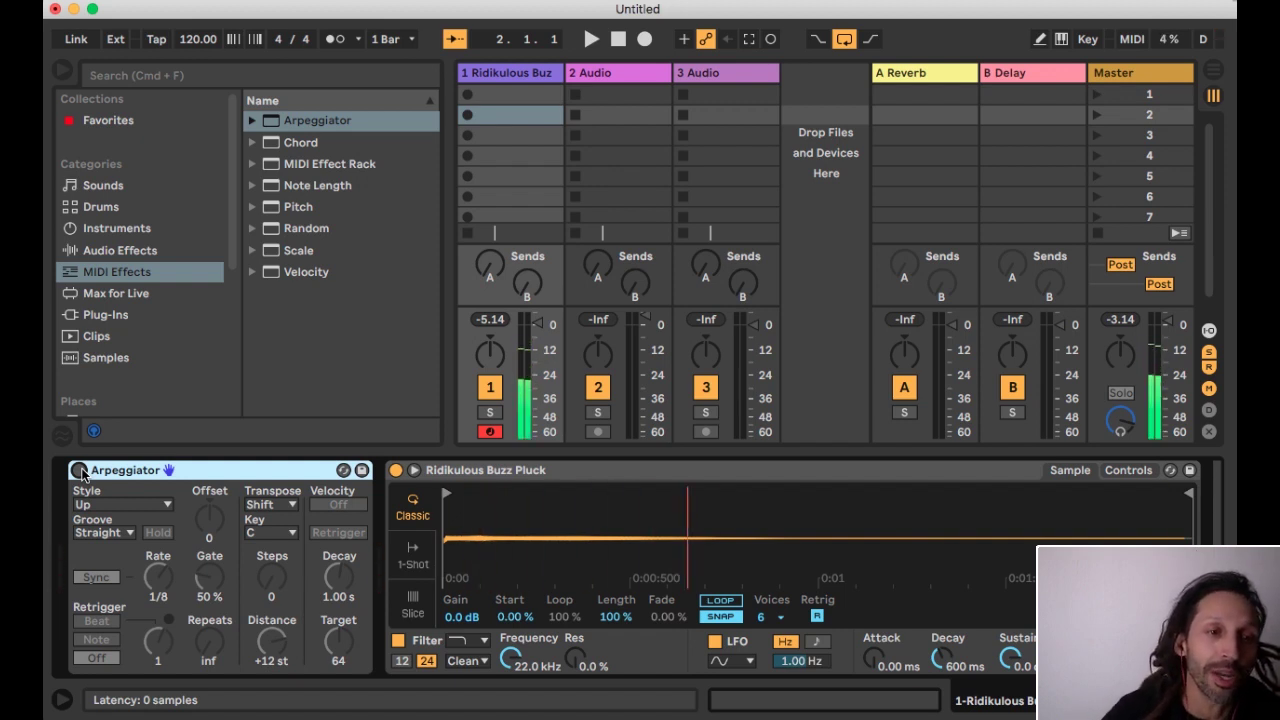
{"action": "left_click", "coordinate": [79, 470]}
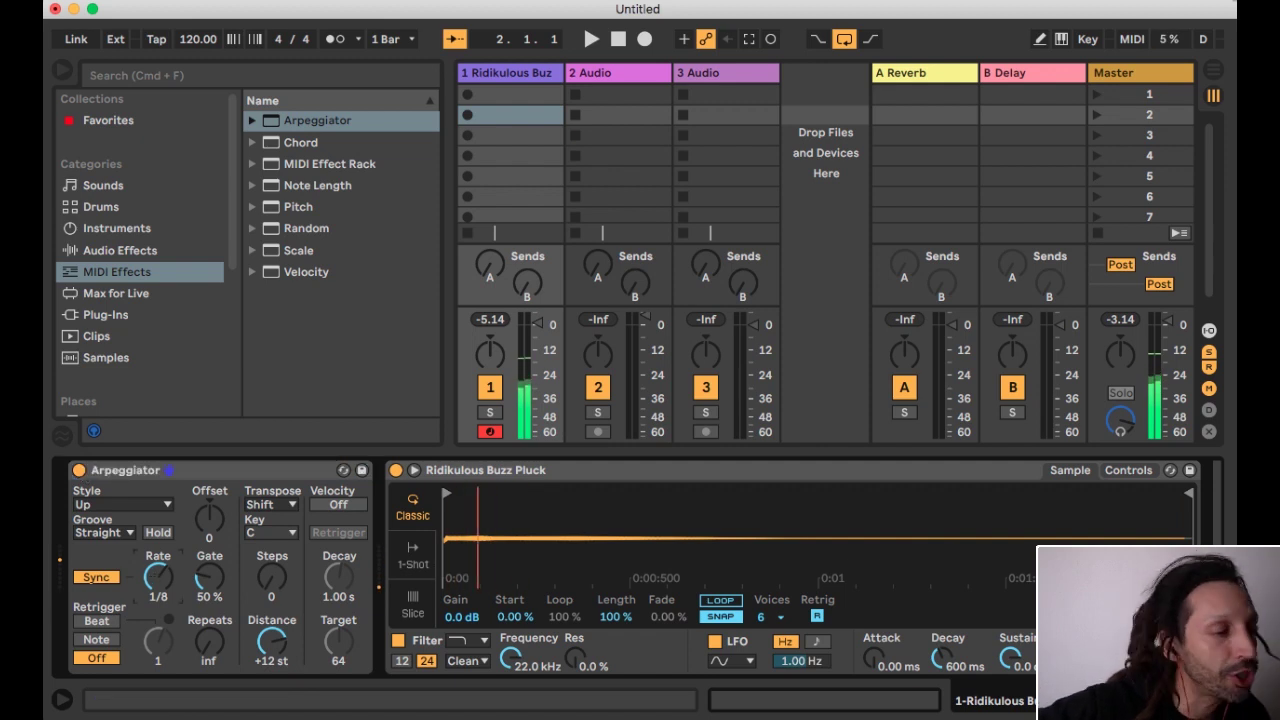
With the set playing, set the Arpeggiator to Rate 1/16, Gate 131% and Steps 3
{"action": "left_click_drag", "start_coordinate": [157, 576], "coordinate": [157, 572]}
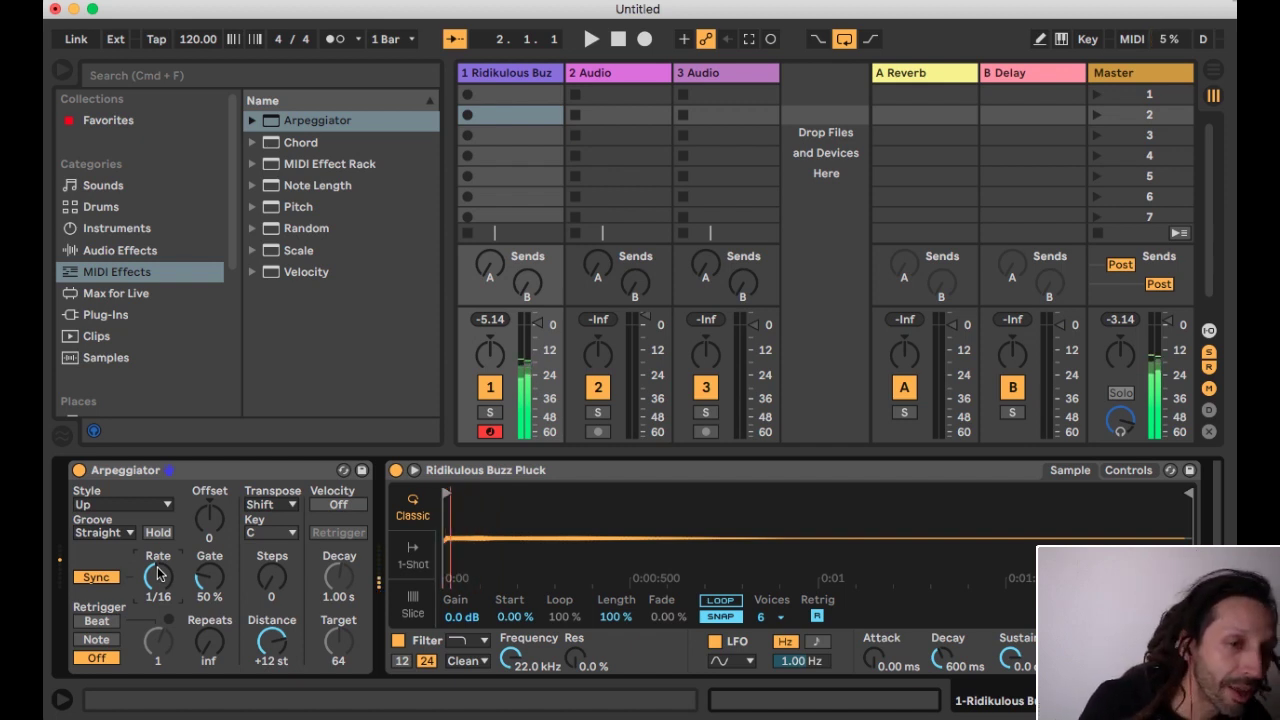
{"action": "left_click_drag", "start_coordinate": [157, 574], "coordinate": [157, 571]}
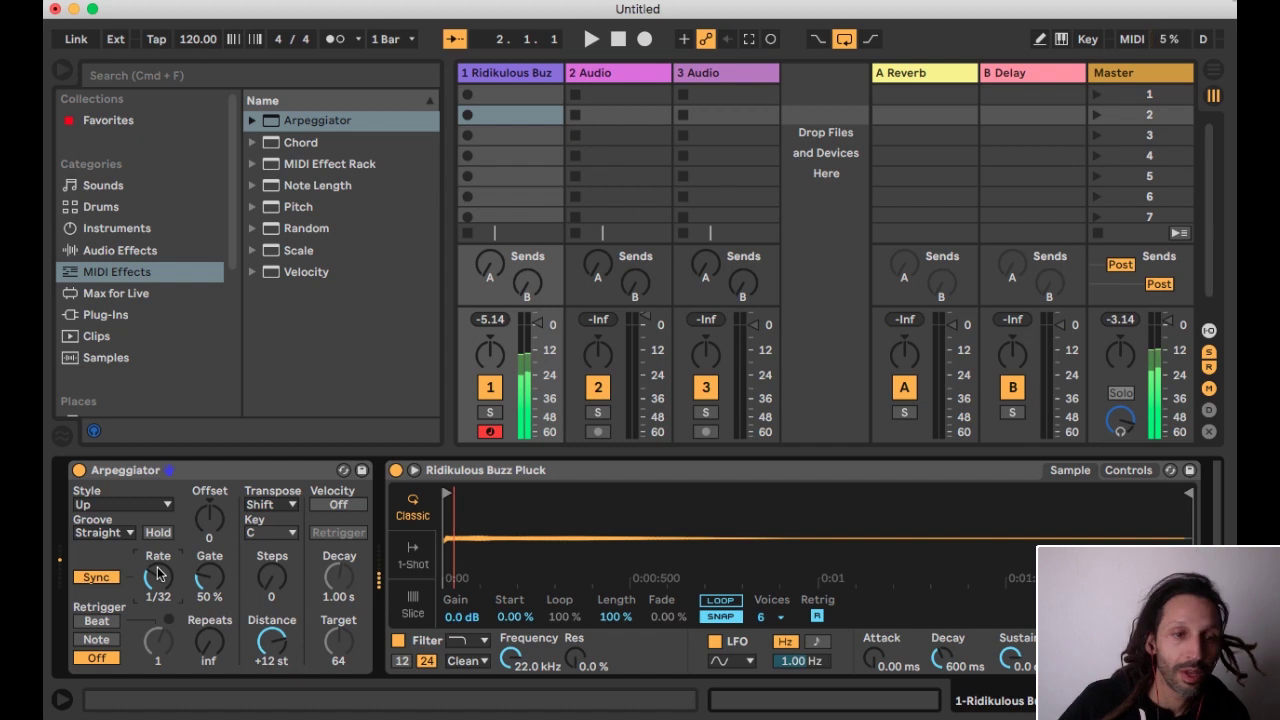
{"action": "key", "text": "space"}
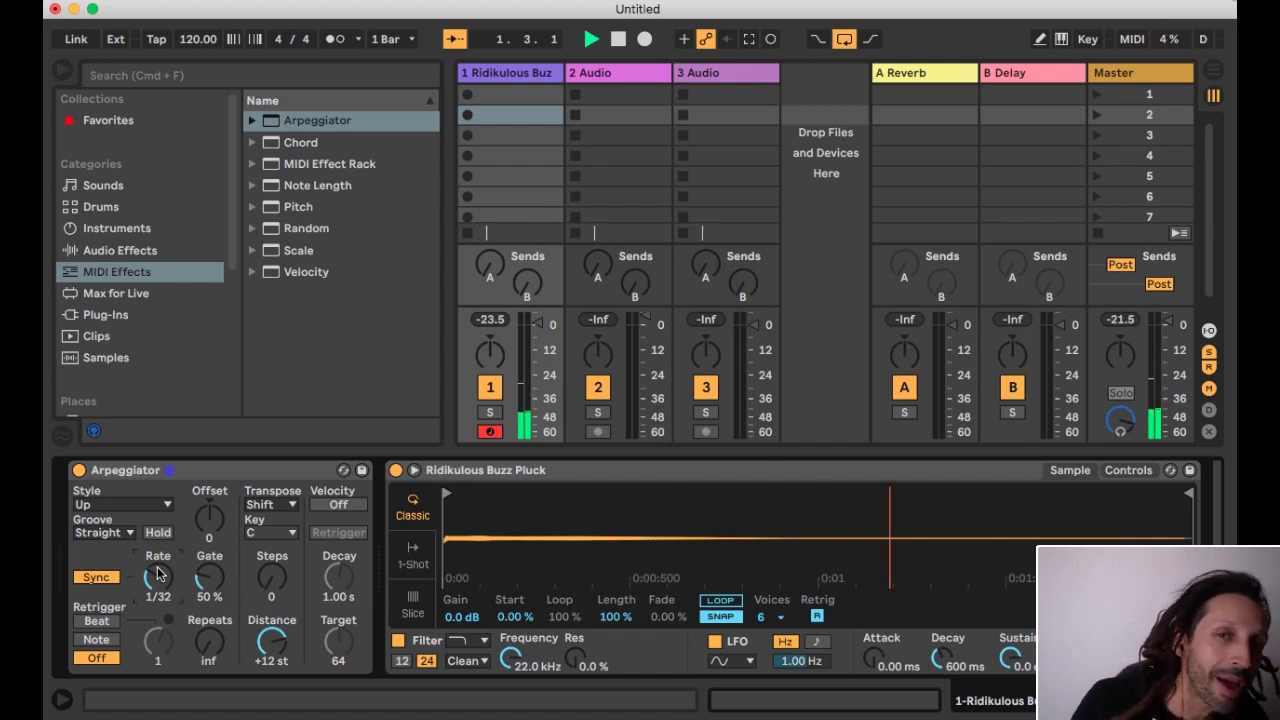
{"action": "left_click_drag", "start_coordinate": [157, 572], "coordinate": [157, 576]}
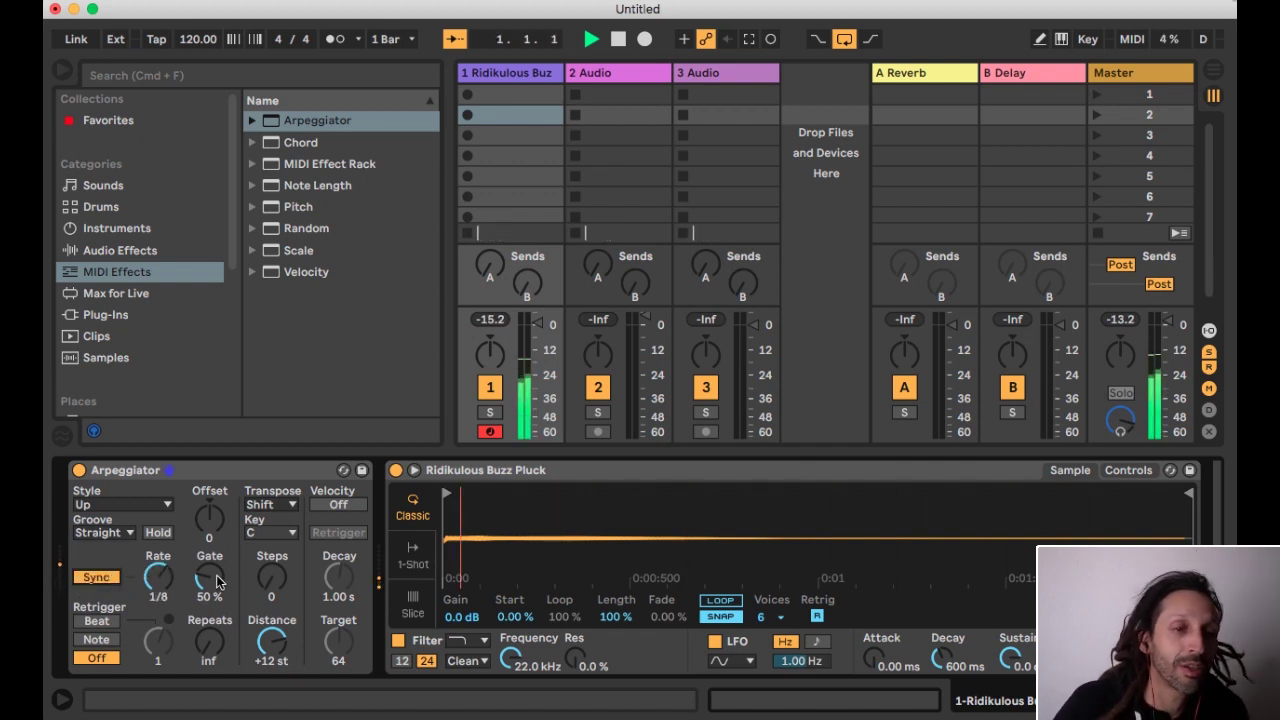
{"action": "mouse_move", "coordinate": [209, 577]}
{"action": "left_mouse_down"}
{"action": "mouse_move", "coordinate": [209, 600]}
{"action": "mouse_move", "coordinate": [212, 583]}
{"action": "left_mouse_up"}
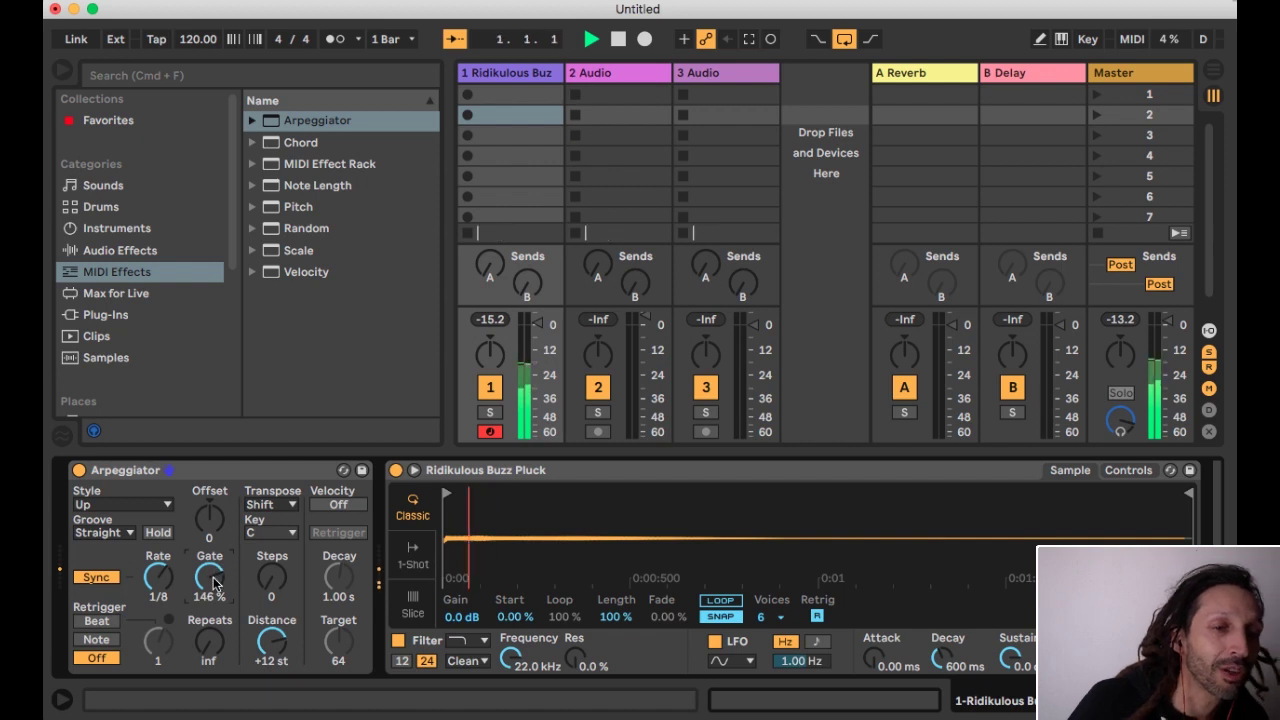
{"action": "left_click_drag", "start_coordinate": [213, 584], "coordinate": [213, 588]}
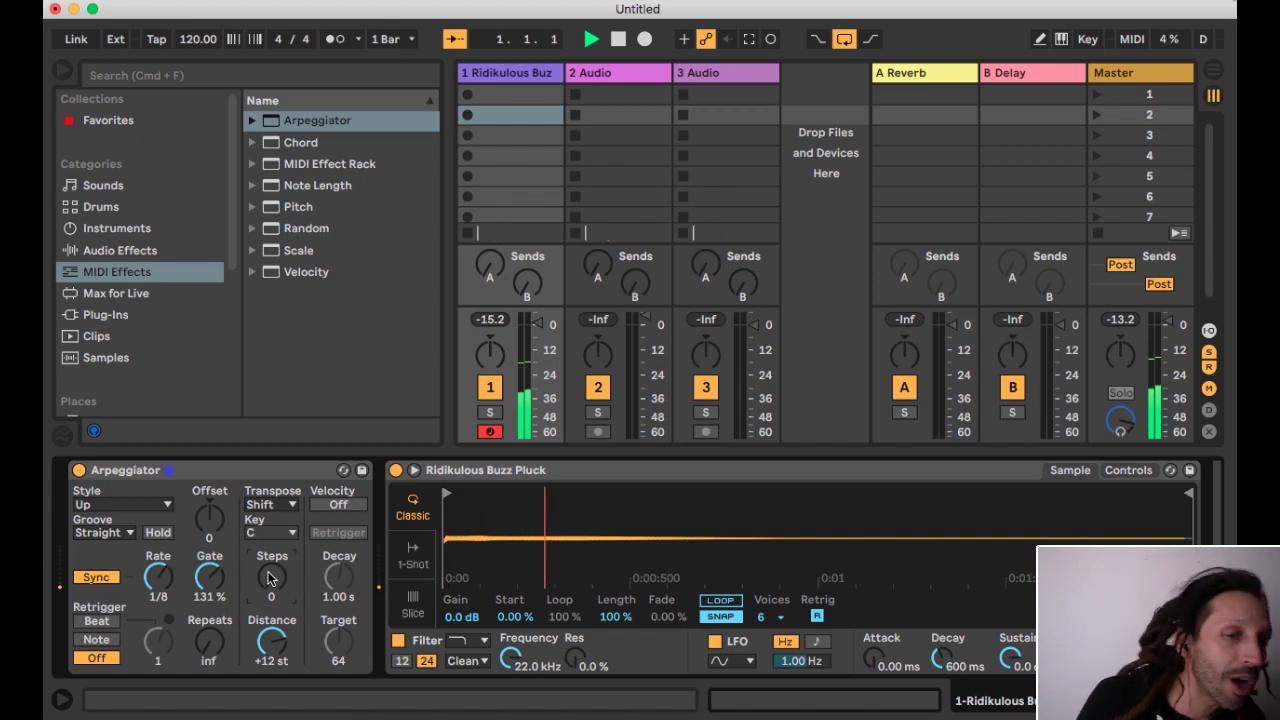
{"action": "left_click_drag", "start_coordinate": [268, 578], "coordinate": [268, 573]}
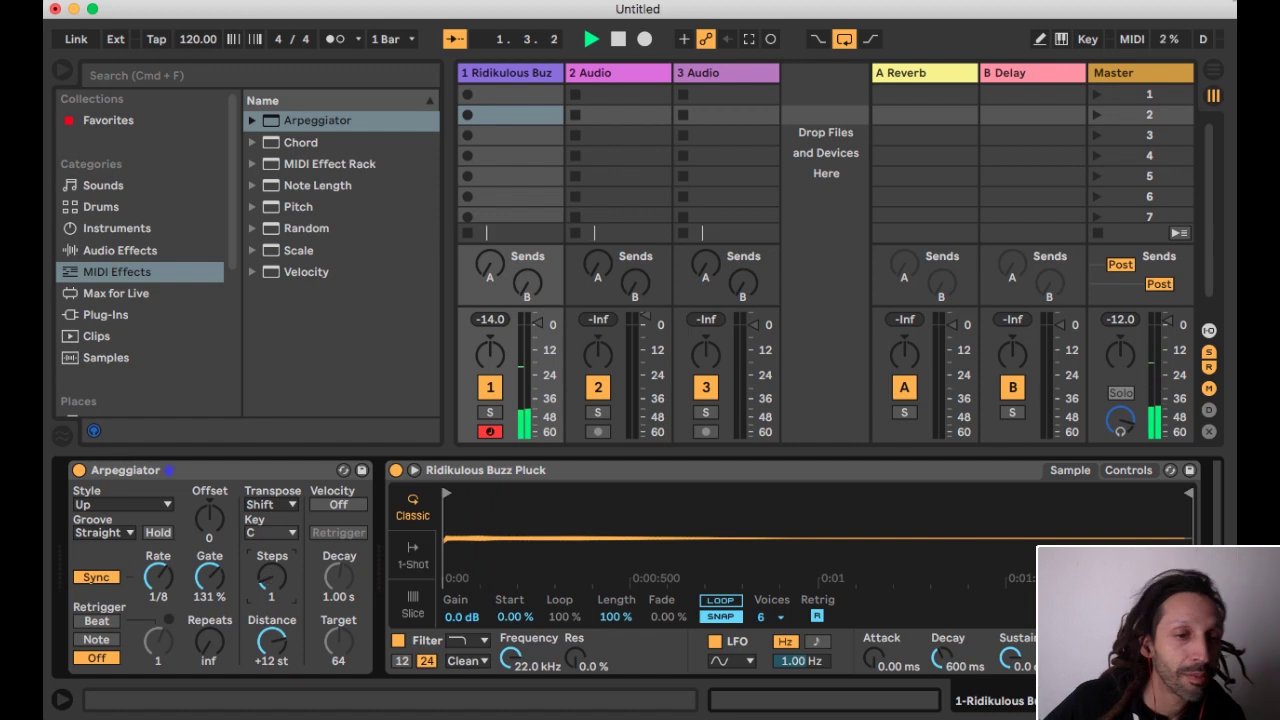
{"action": "left_click_drag", "start_coordinate": [268, 573], "coordinate": [268, 580]}
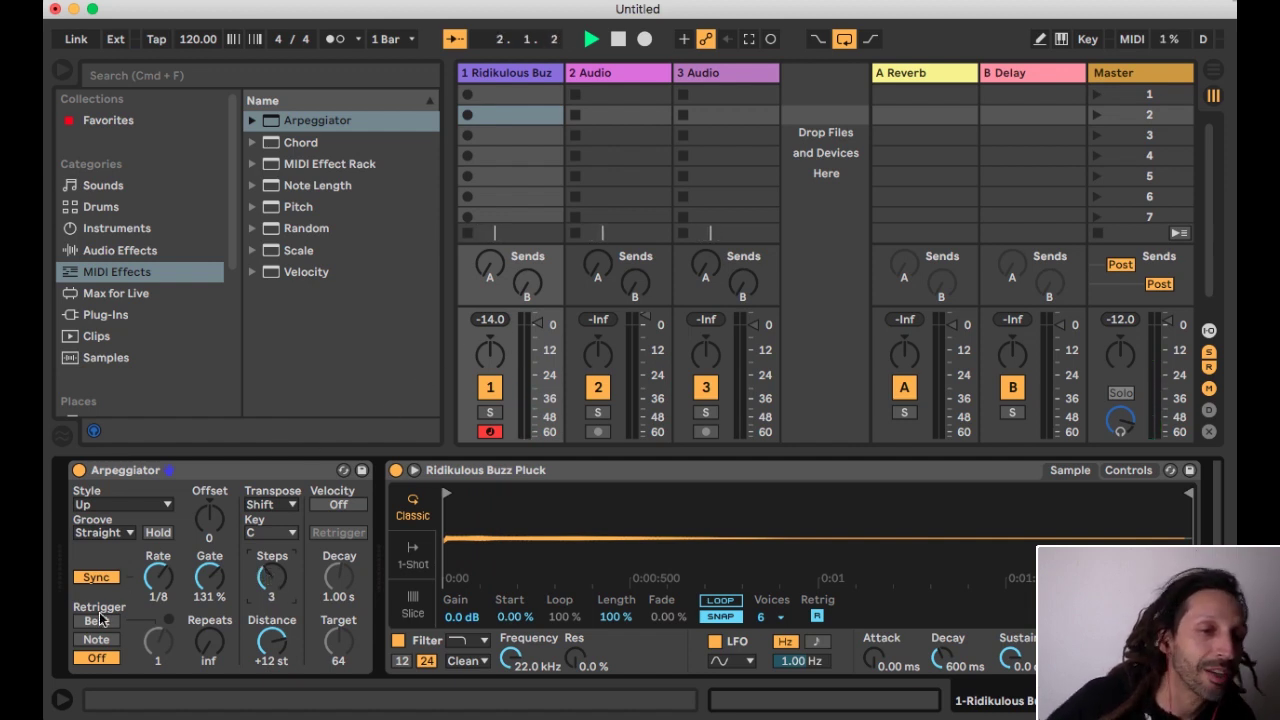
{"action": "left_click_drag", "start_coordinate": [154, 582], "coordinate": [154, 576]}
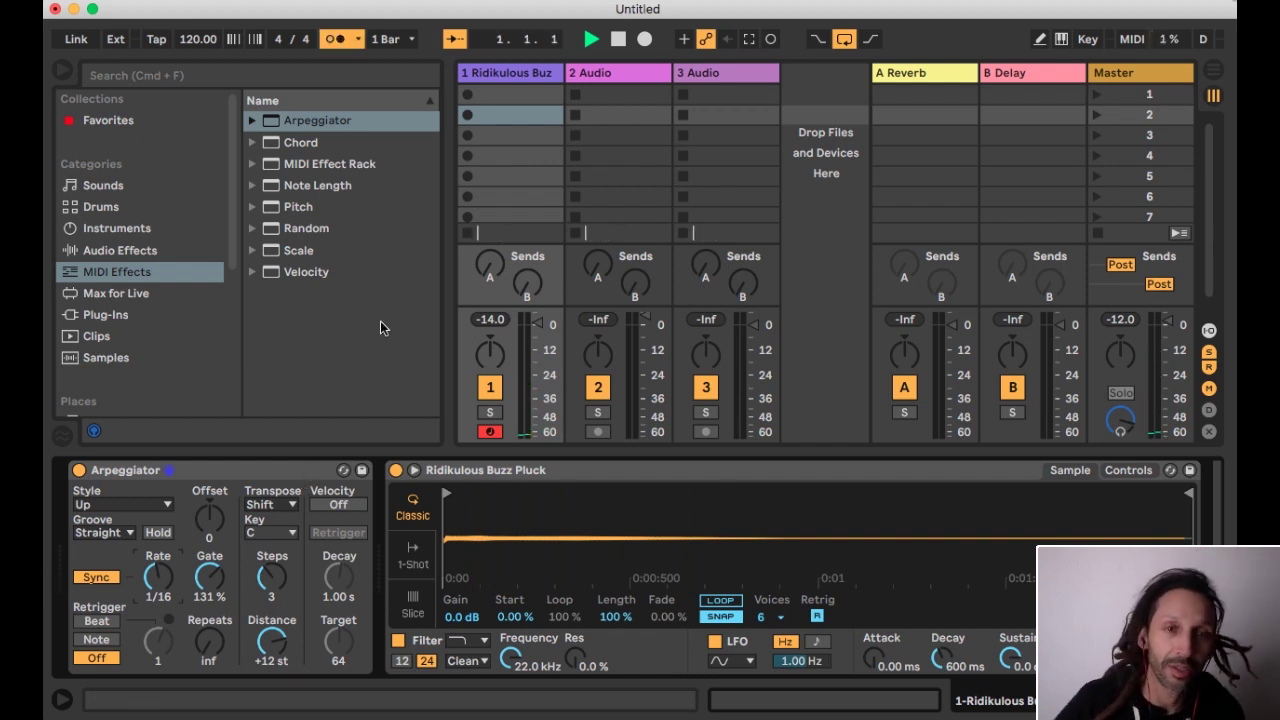
Record a two-bar arpeggio clip into track 1's second clip slot
{"action": "left_click", "coordinate": [492, 115]}
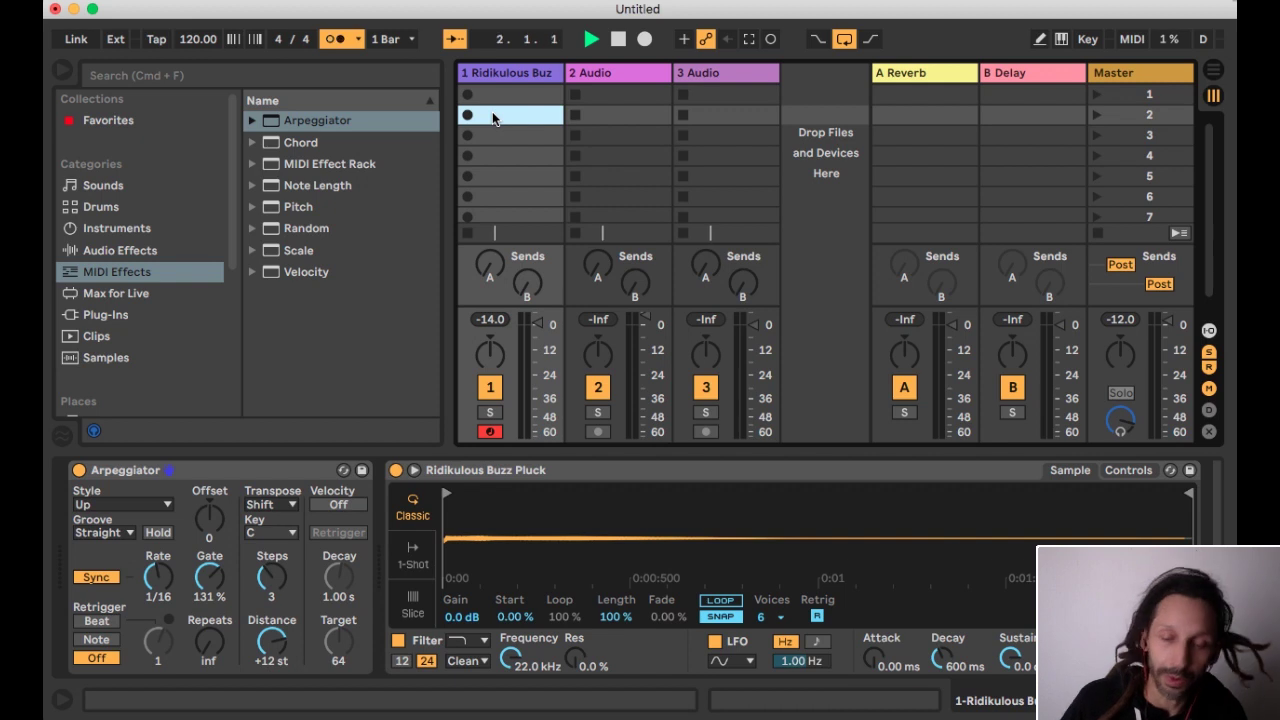
{"action": "key", "text": "Return"}
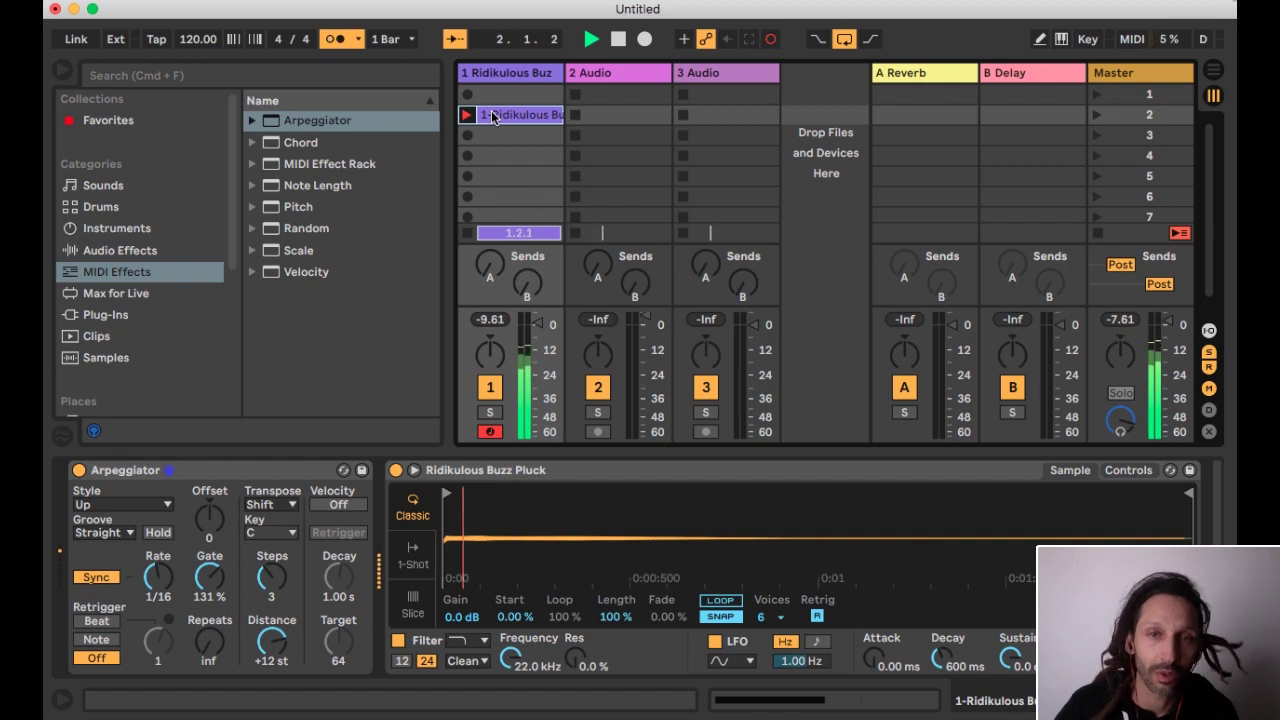
{"action": "left_click", "coordinate": [476, 116]}
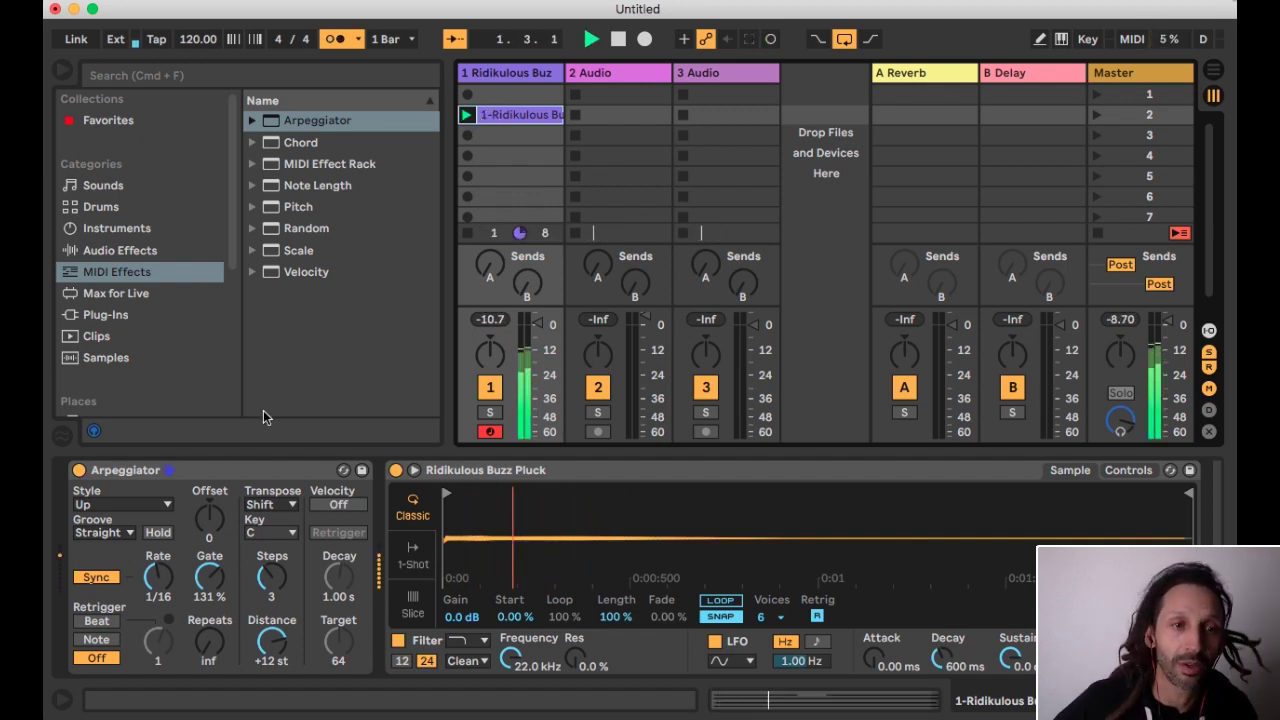
Turn off the metronome and quantize the clip's D#2 note to the grid
{"action": "left_click", "coordinate": [338, 40]}
{"action": "double_click", "coordinate": [503, 116]}
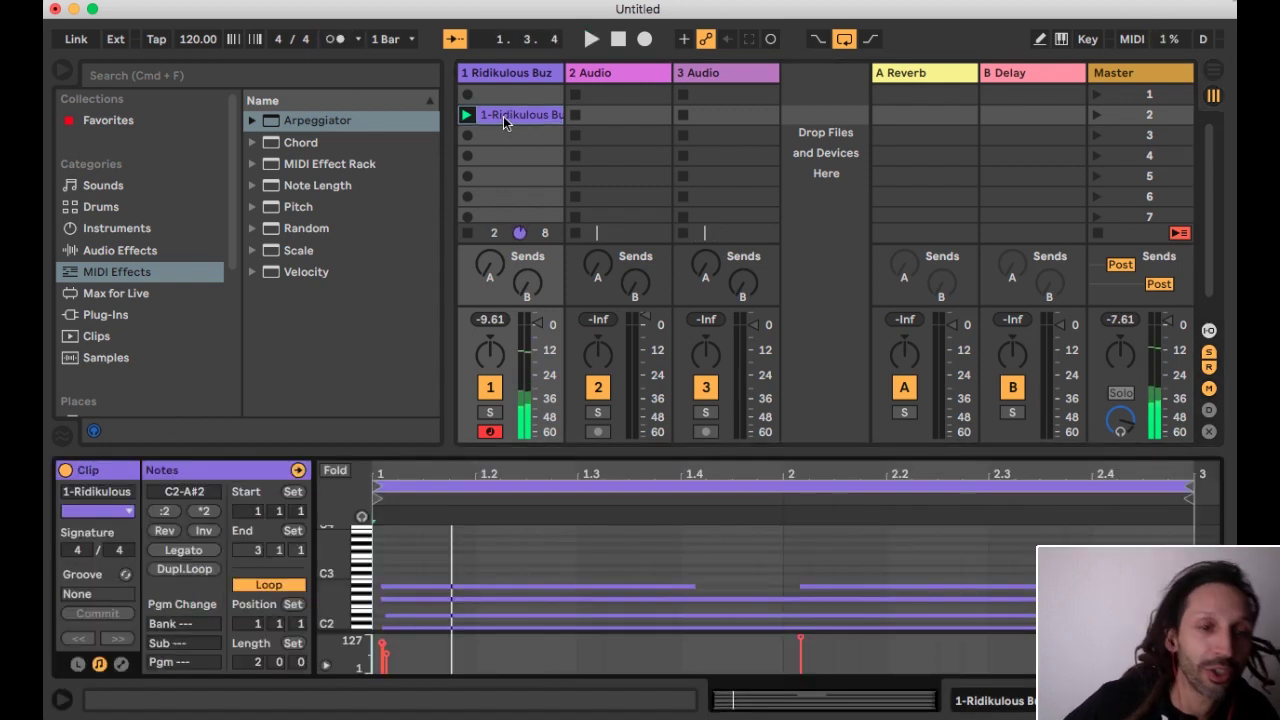
{"action": "left_click_drag", "start_coordinate": [447, 530], "coordinate": [447, 614]}
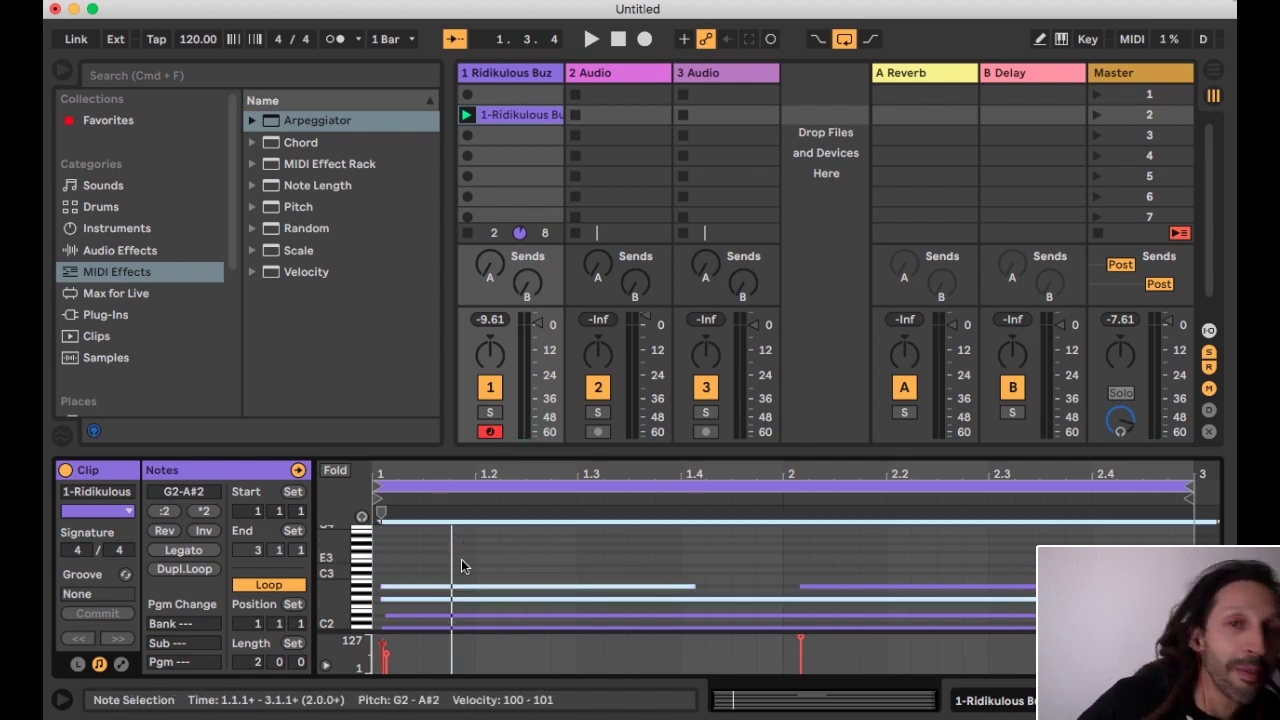
{"action": "key", "text": "super+a"}
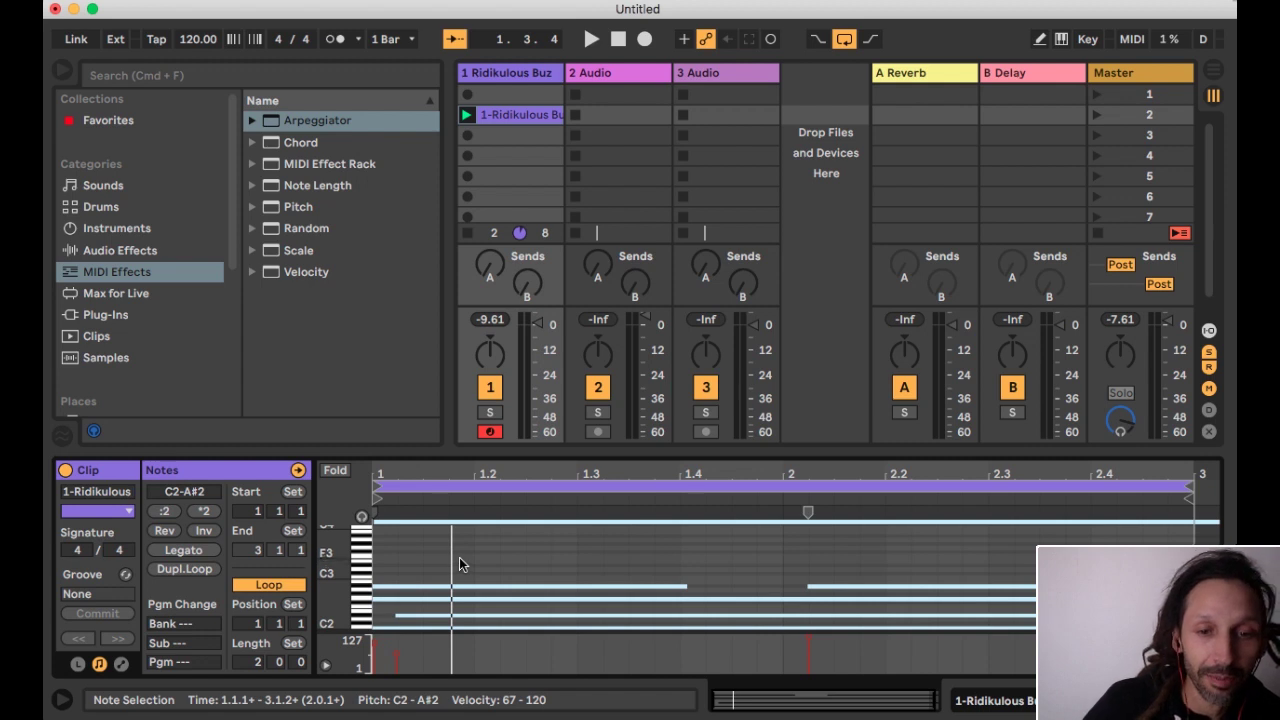
{"action": "left_click", "coordinate": [460, 558]}
{"action": "left_click", "coordinate": [459, 616]}
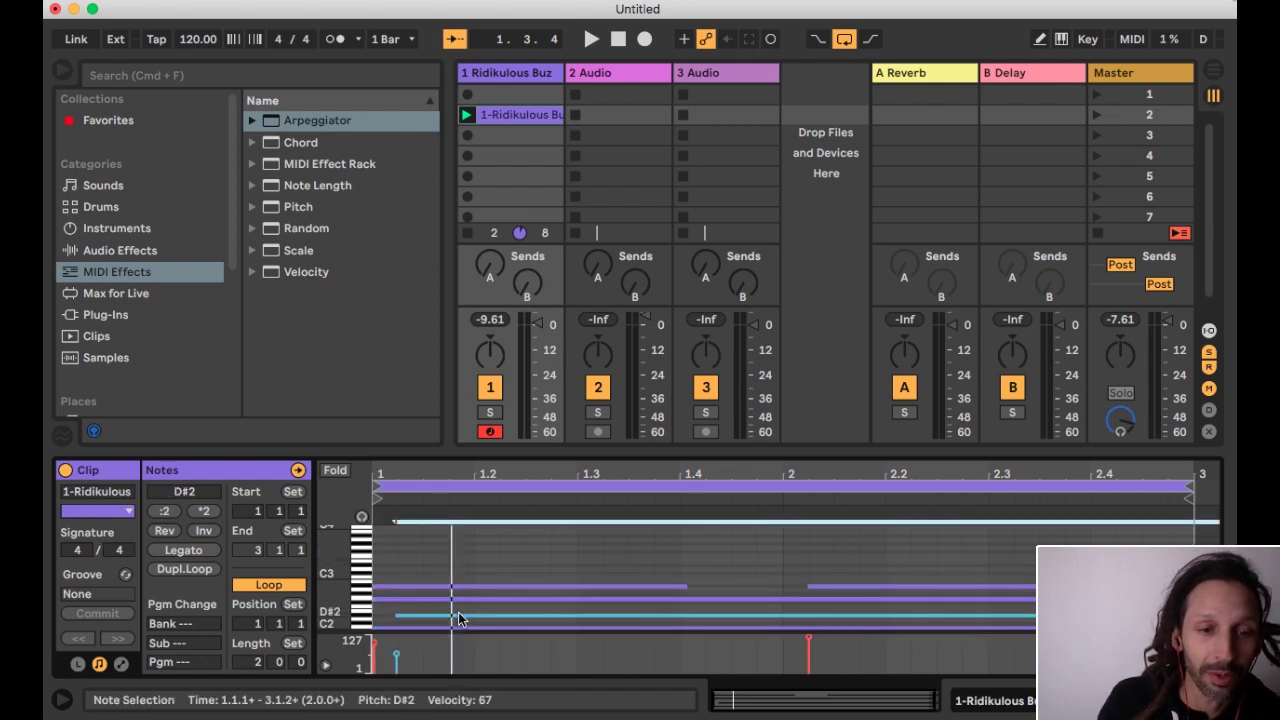
{"action": "key", "text": "super+u"}
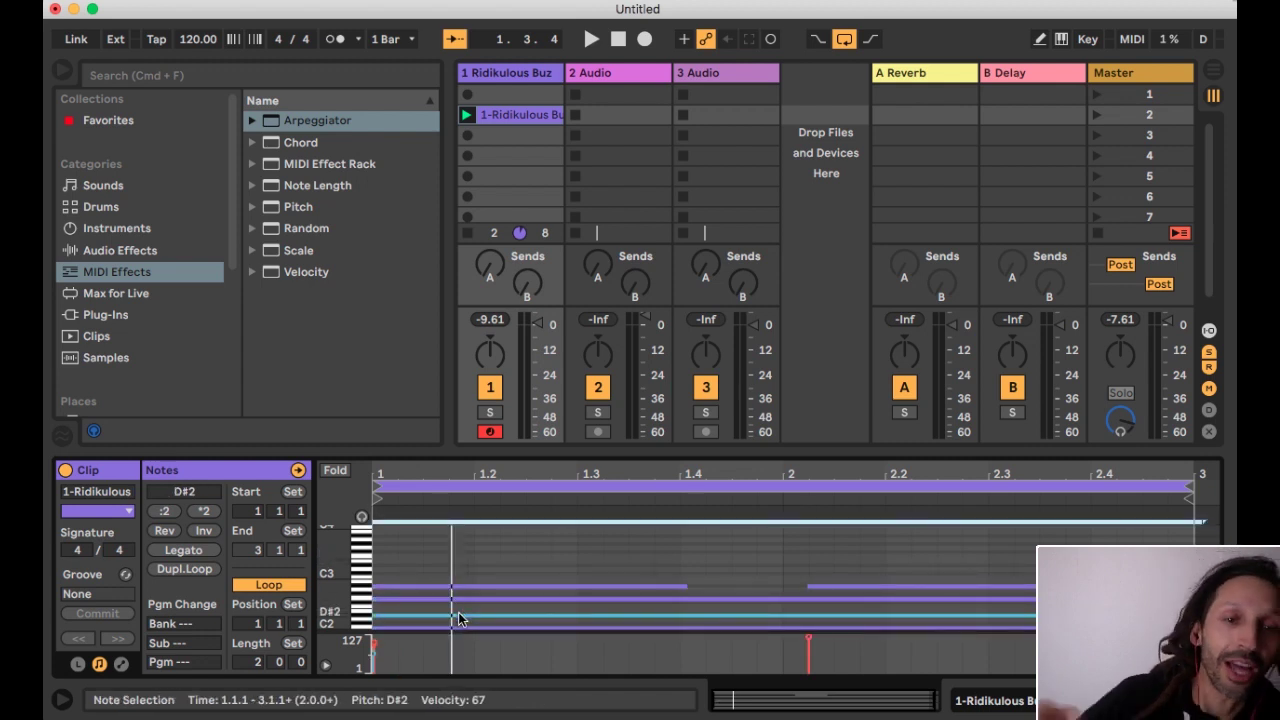
Play the clip back to check it, then delete it from the first track
{"action": "left_click", "coordinate": [466, 588]}
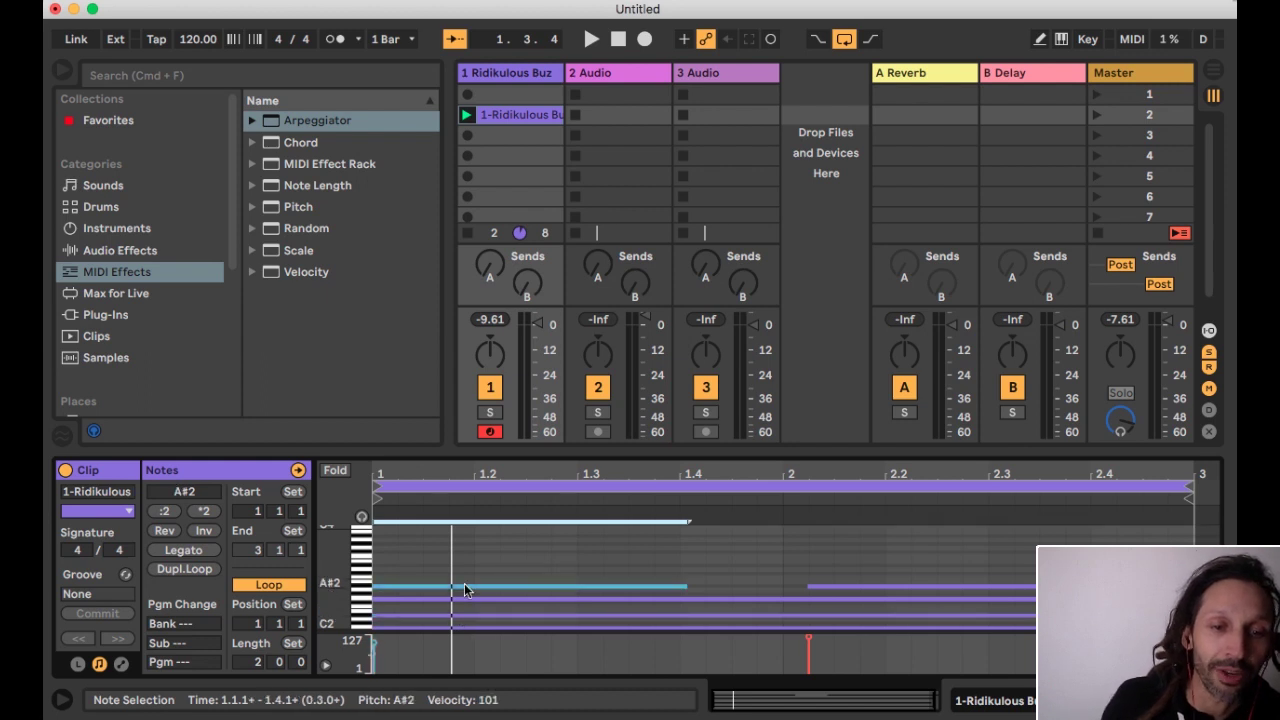
{"action": "key", "text": "space"}
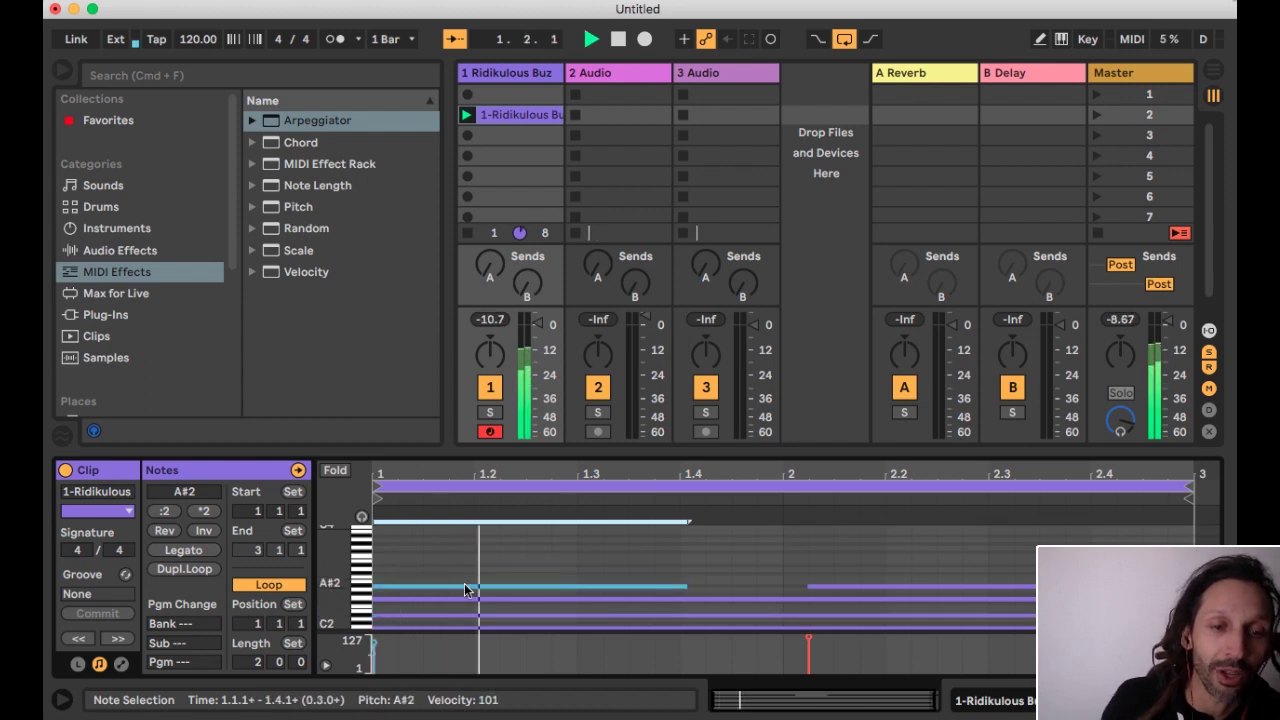
{"action": "scroll", "coordinate": [600, 567], "scroll_direction": "right", "scroll_amount": 1}
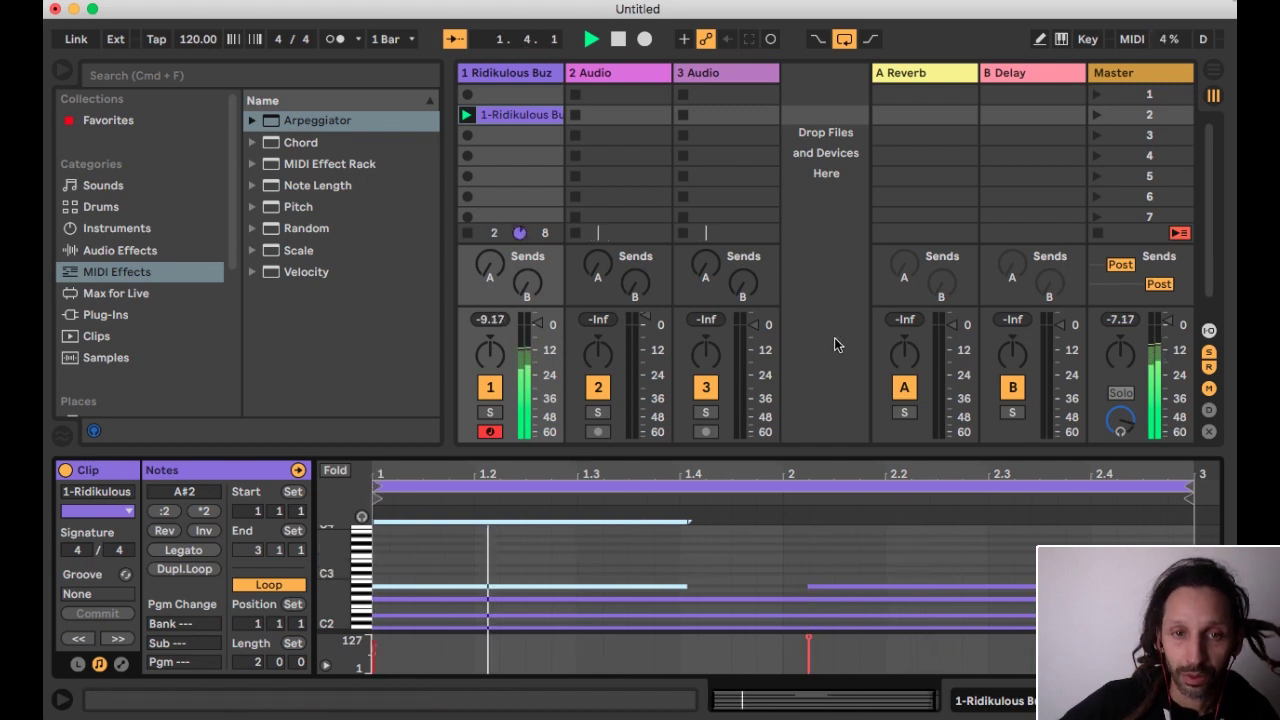
{"action": "key", "text": "space"}
{"action": "key", "text": "Delete"}
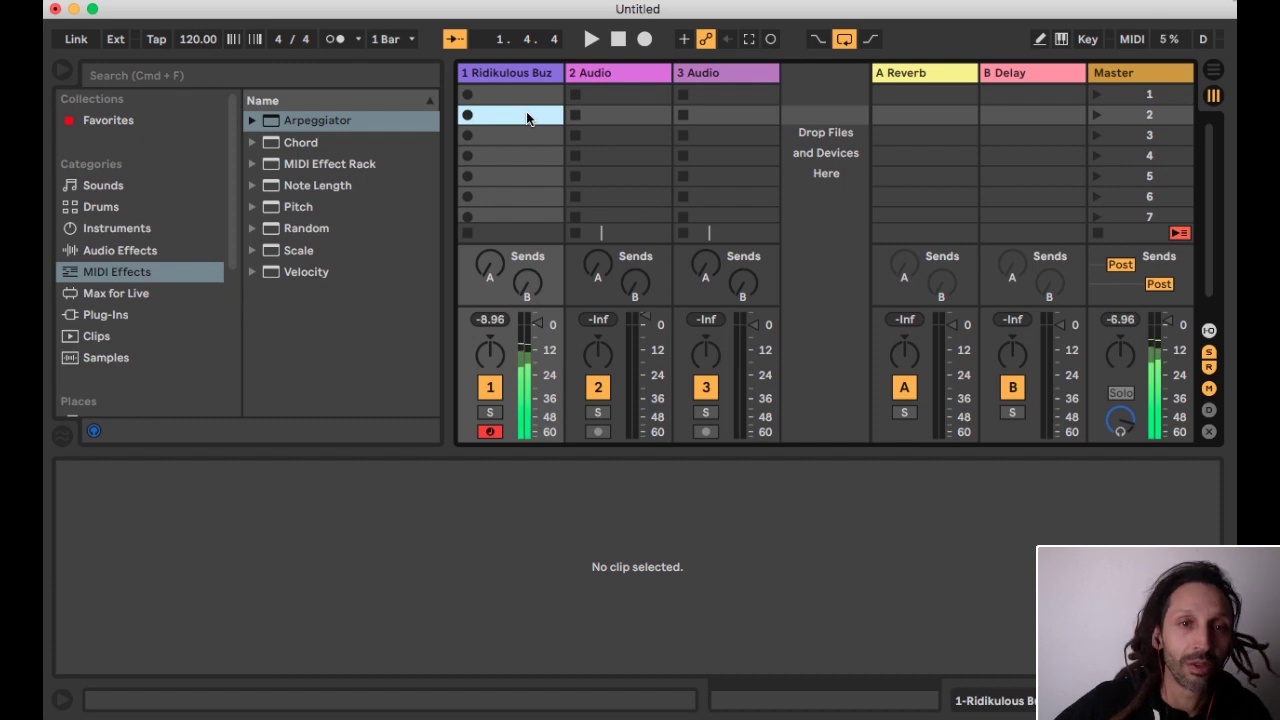
Disable Simpler's filter, set Arpeggiator gate to 61%, re-enable the metronome, and duplicate track 1
{"action": "left_click", "coordinate": [508, 72]}
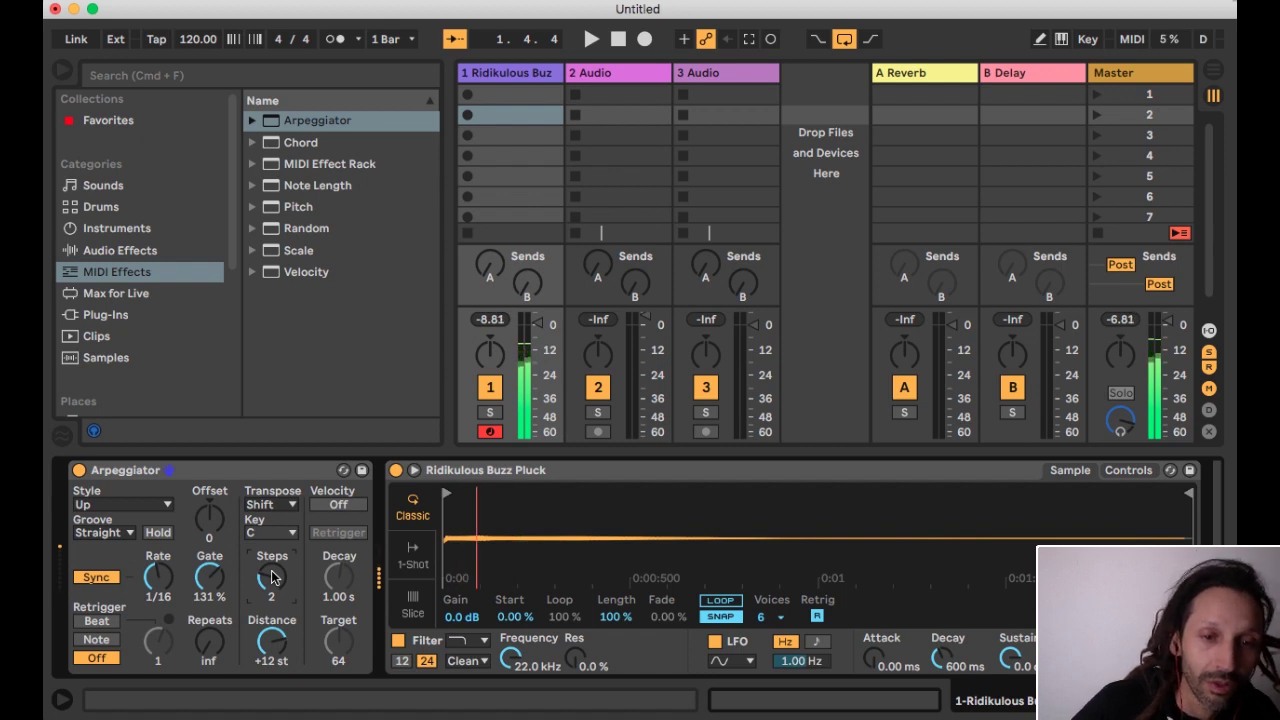
{"action": "left_click", "coordinate": [397, 641]}
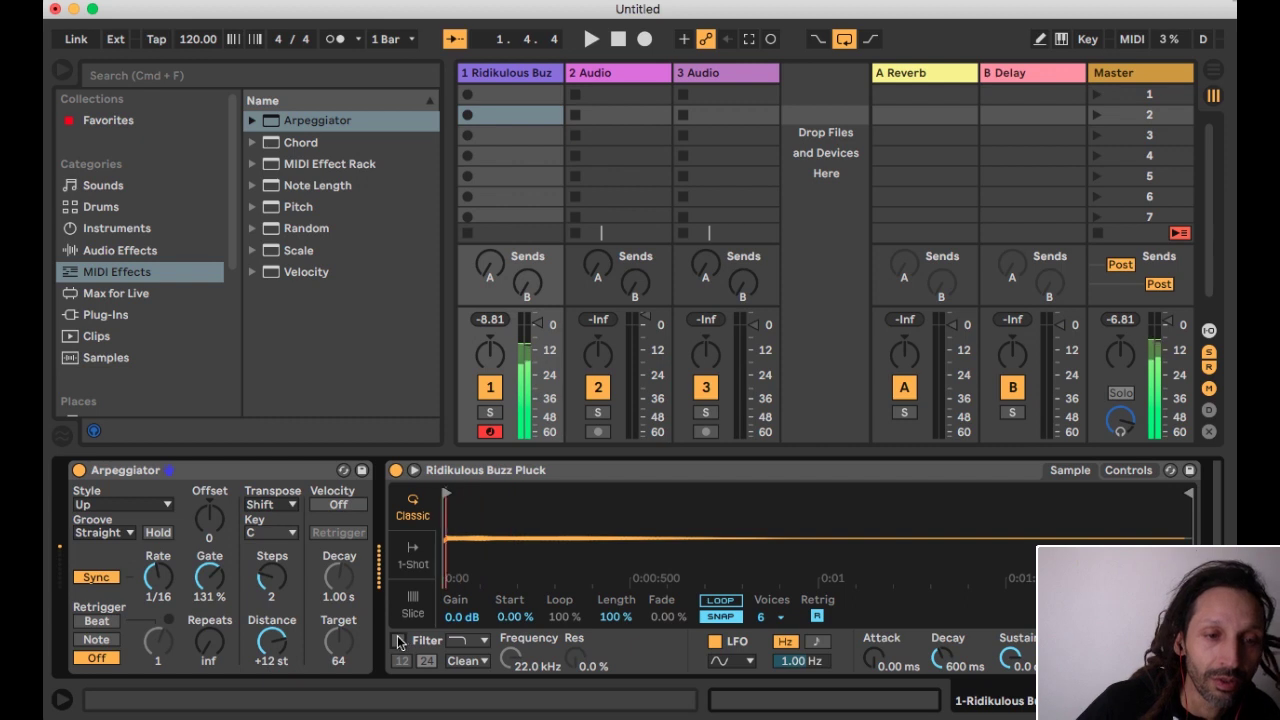
{"action": "left_click_drag", "start_coordinate": [209, 577], "coordinate": [209, 636]}
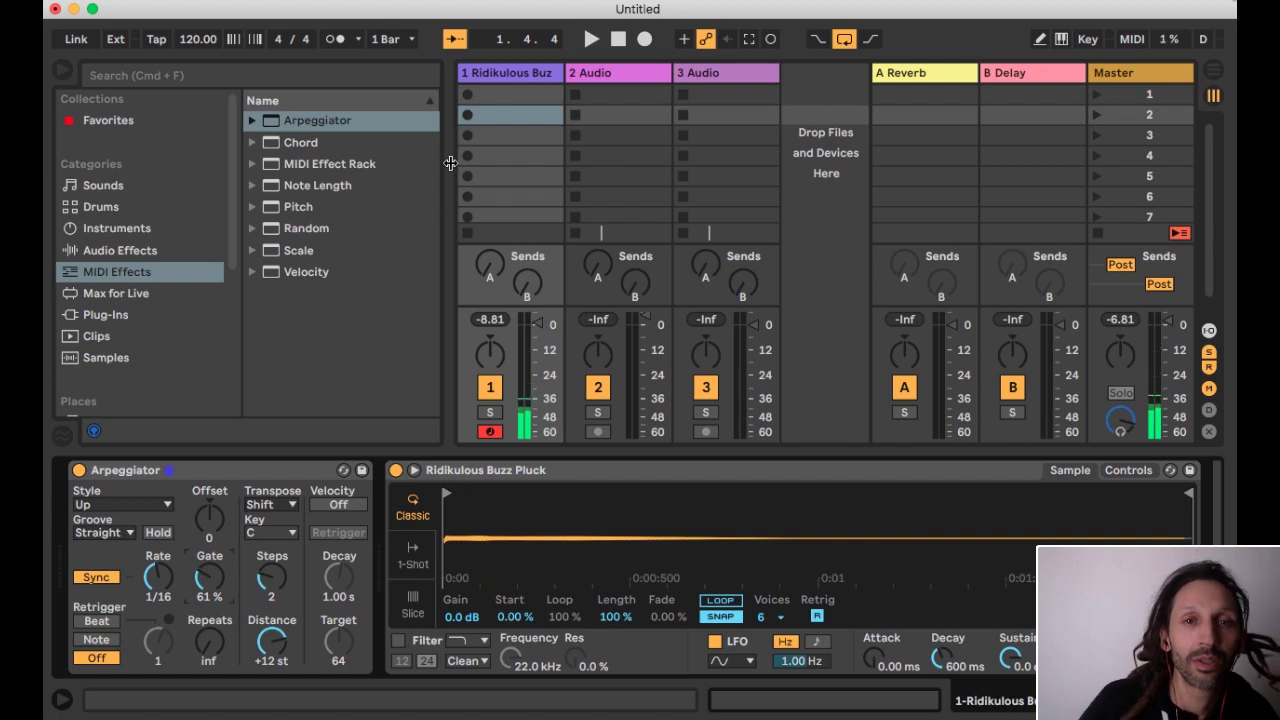
{"action": "key", "text": "space"}
{"action": "key", "text": "o"}
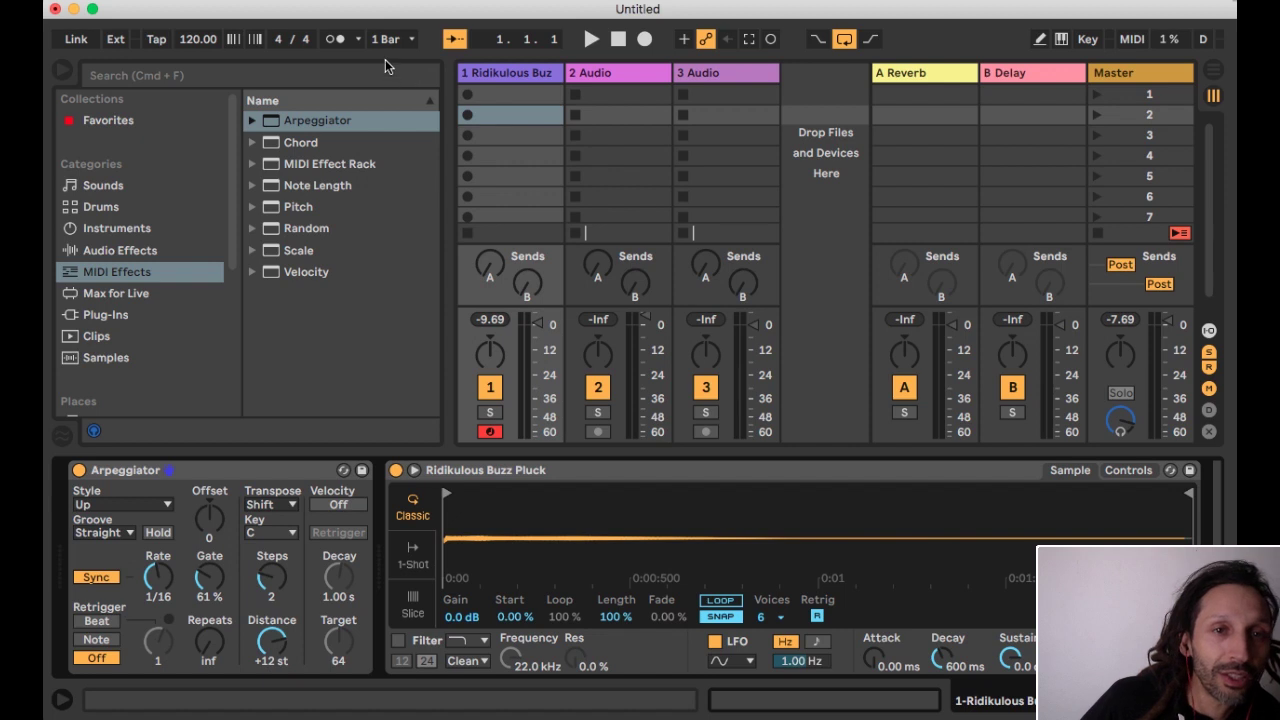
{"action": "left_click", "coordinate": [519, 73]}
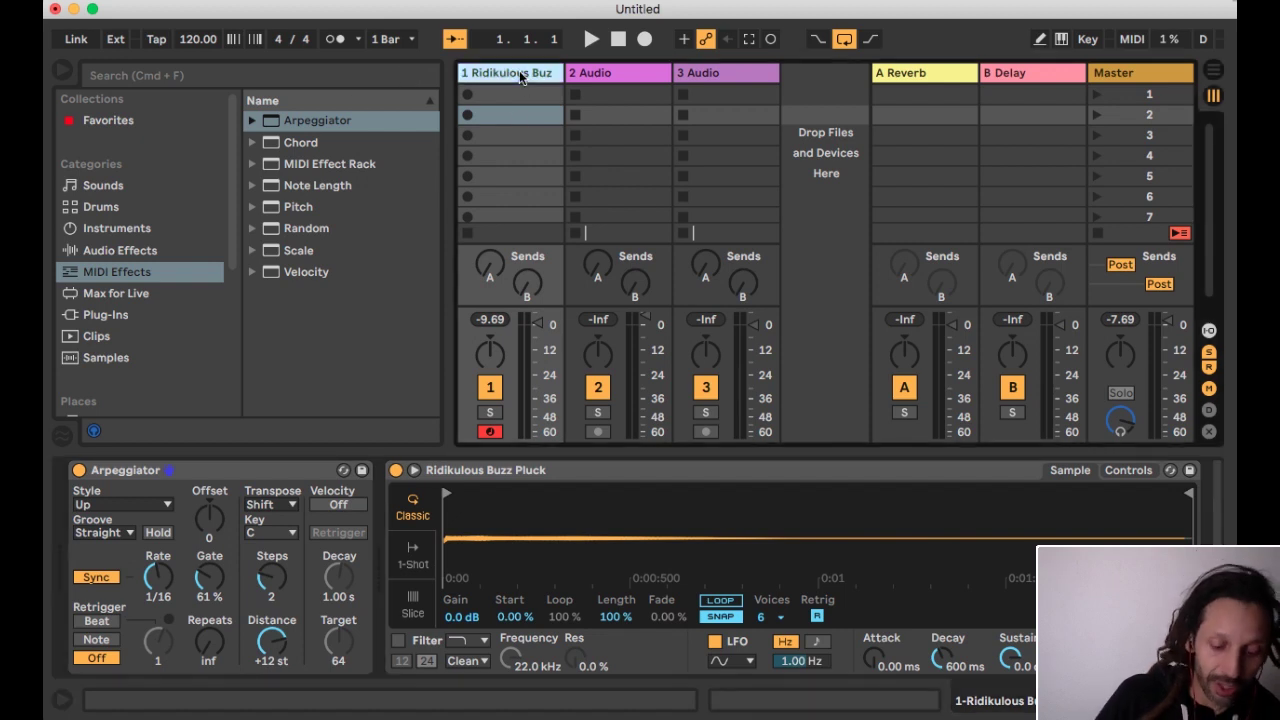
{"action": "key", "text": "super+d"}
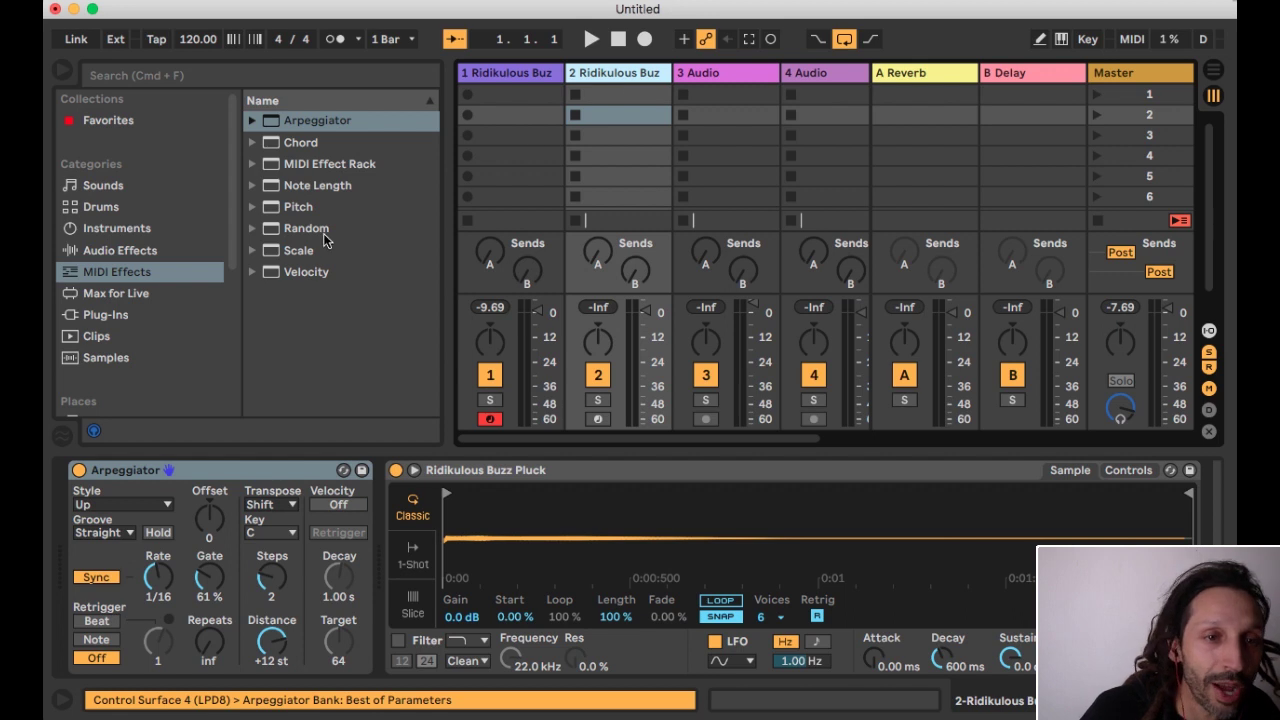
Audition the Chords one-shots and load Ridikulous Lounge Rhodes Cm7_9 into the duplicate's Simpler, arming it
{"action": "scroll", "coordinate": [120, 367], "scroll_direction": "down", "scroll_amount": 5}
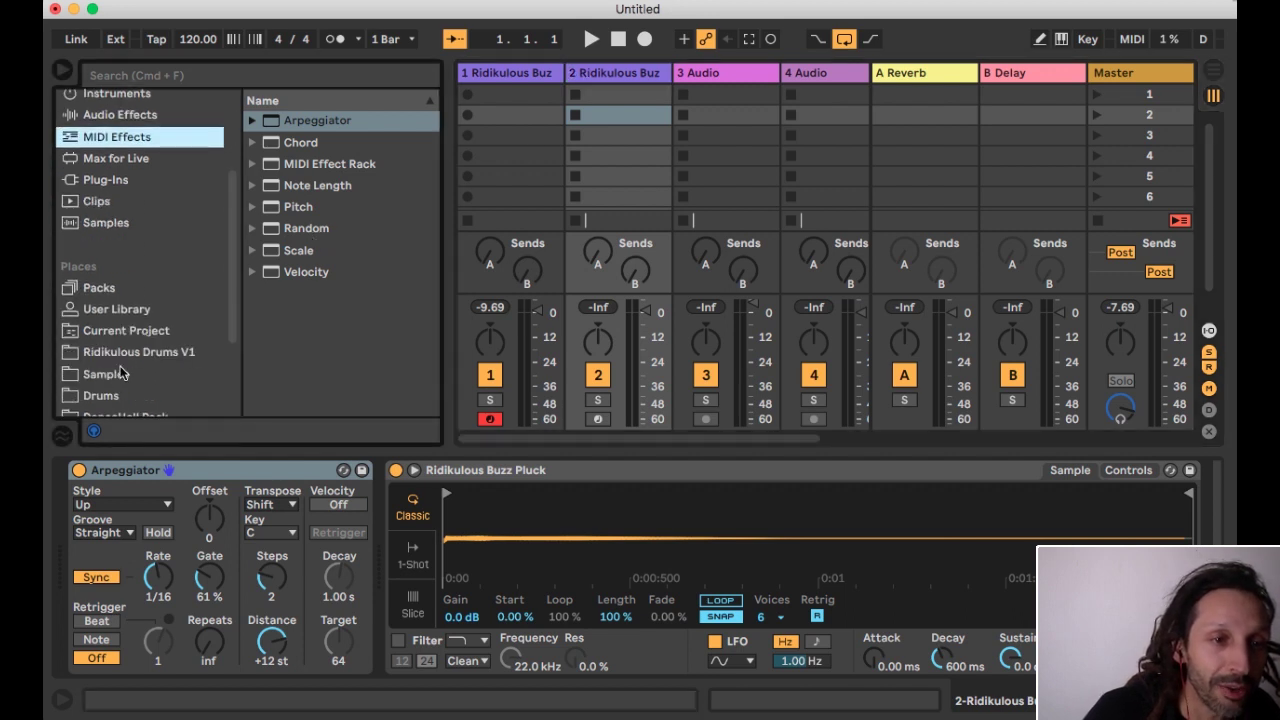
{"action": "scroll", "coordinate": [137, 367], "scroll_direction": "down", "scroll_amount": 2}
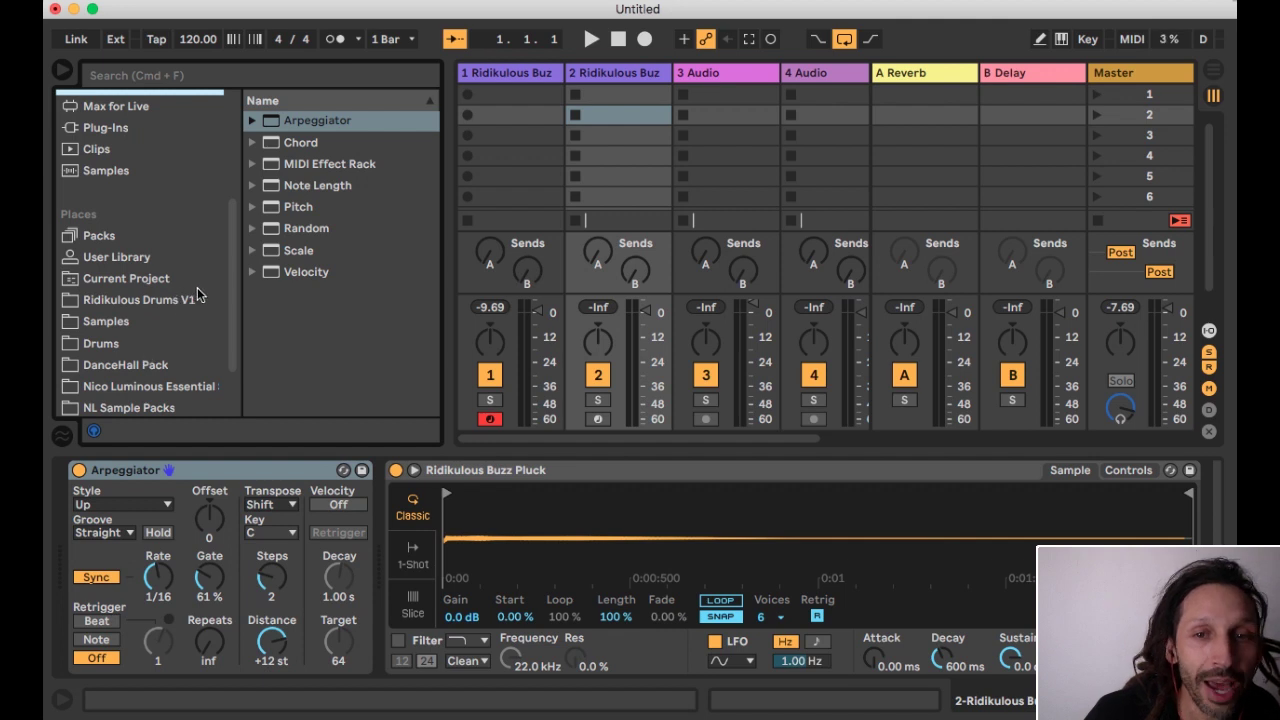
{"action": "left_click", "coordinate": [154, 301]}
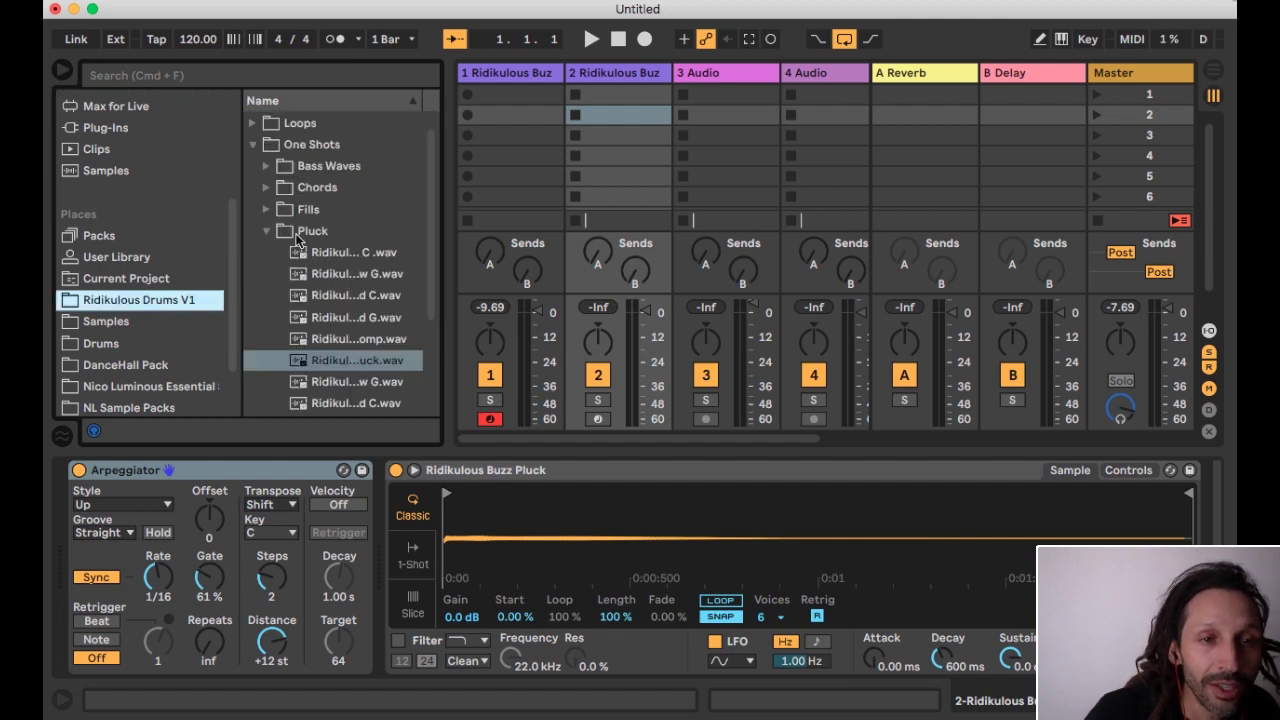
{"action": "left_click", "coordinate": [265, 231]}
{"action": "left_click", "coordinate": [266, 207]}
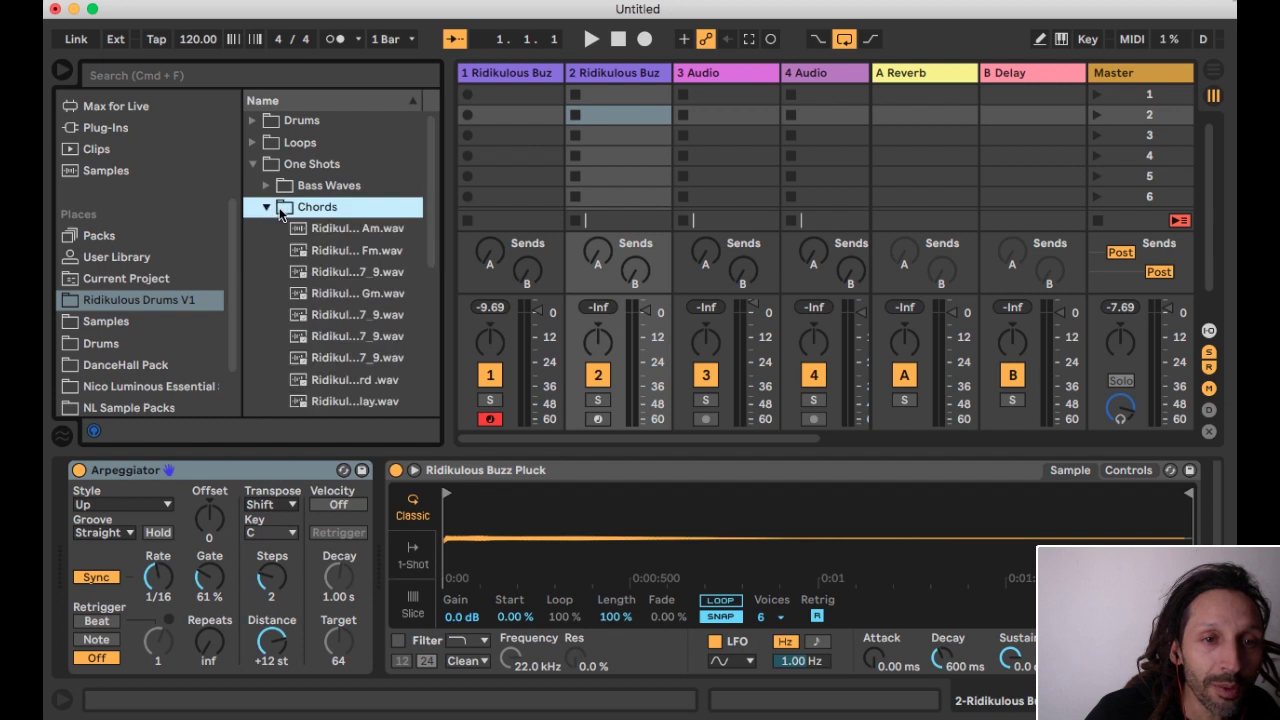
{"action": "left_click", "coordinate": [338, 230]}
{"action": "key", "text": "Down"}
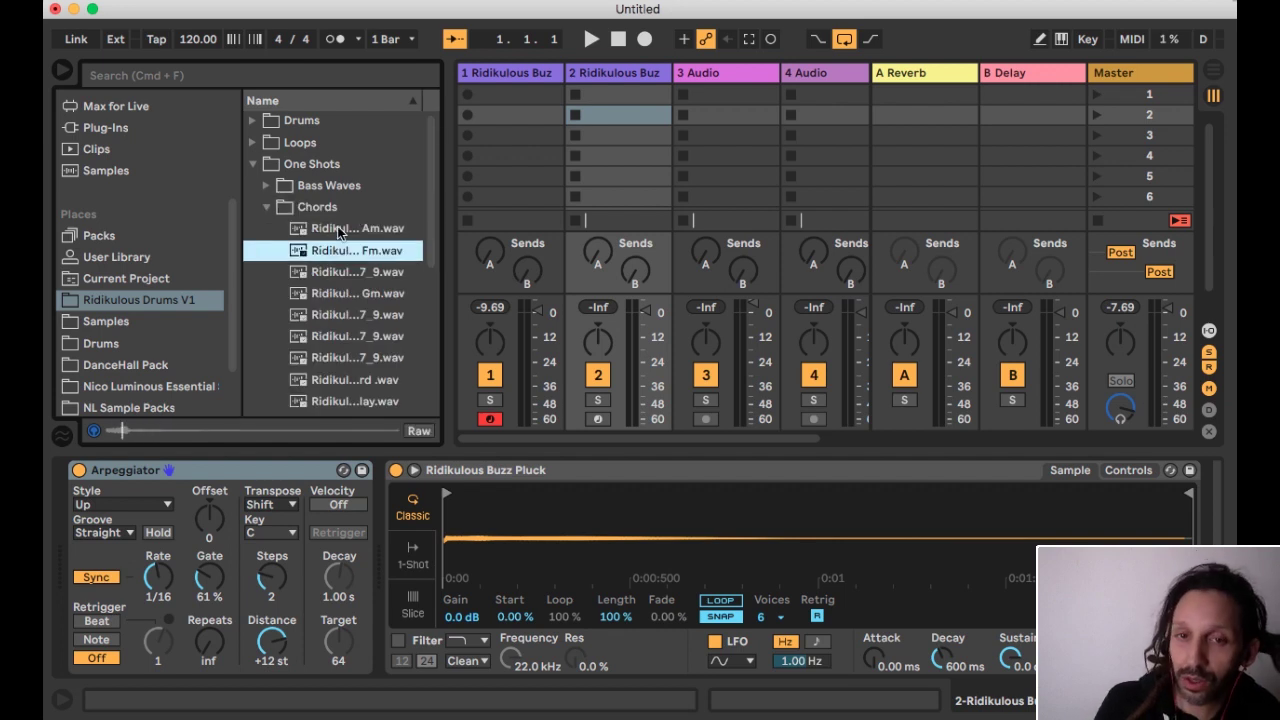
{"action": "key", "text": "Down"}
{"action": "key", "text": "Down"}
{"action": "key", "text": "Down"}
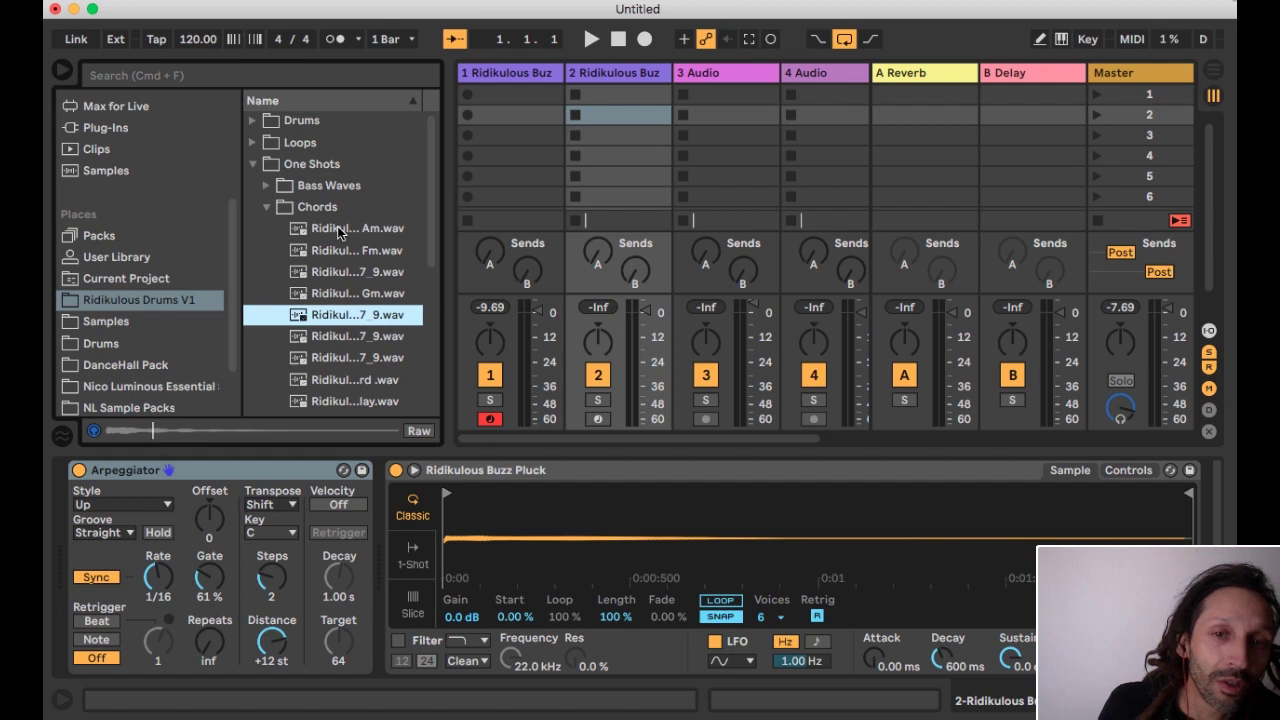
{"action": "key", "text": "Down"}
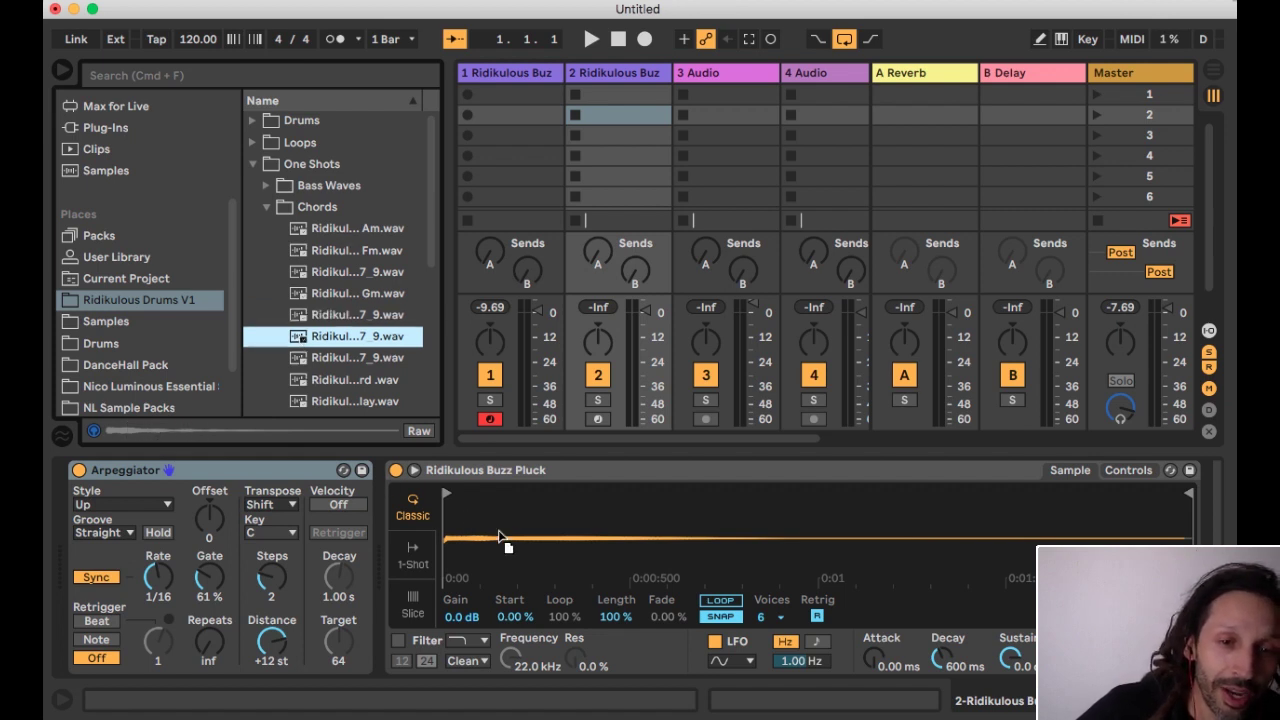
{"action": "left_click_drag", "start_coordinate": [499, 535], "coordinate": [510, 533]}
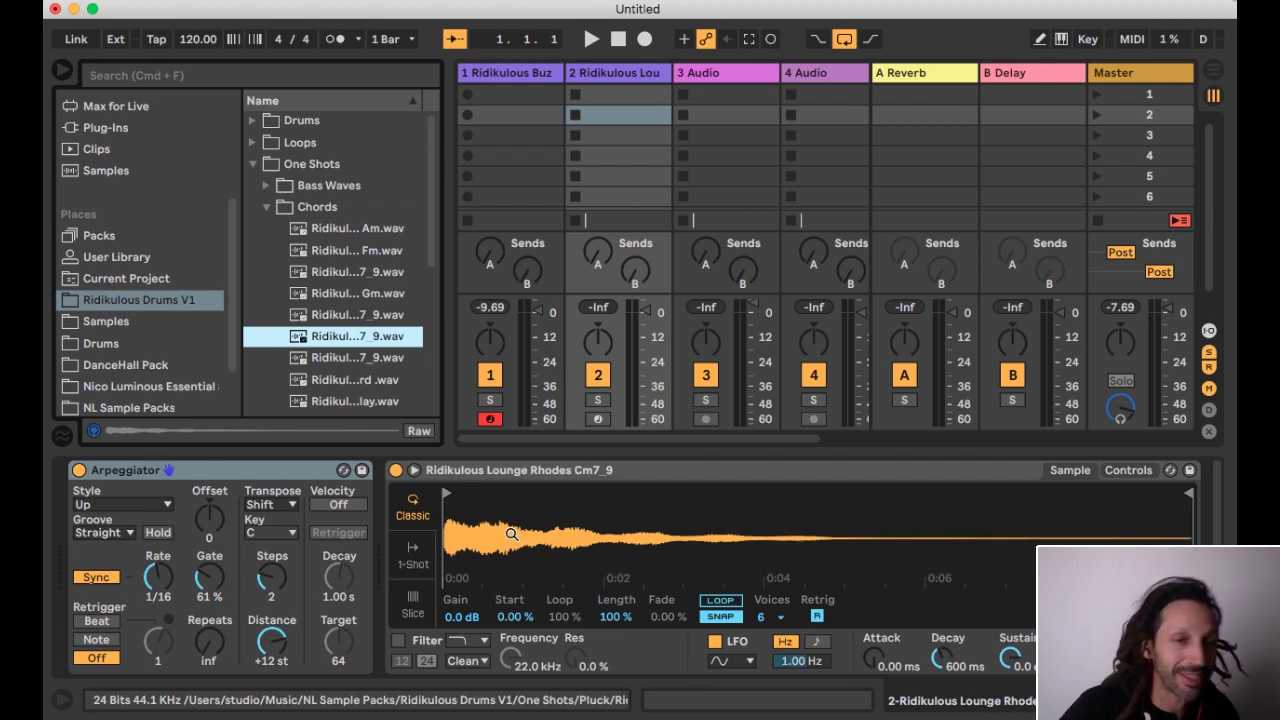
{"action": "left_click", "coordinate": [598, 420]}
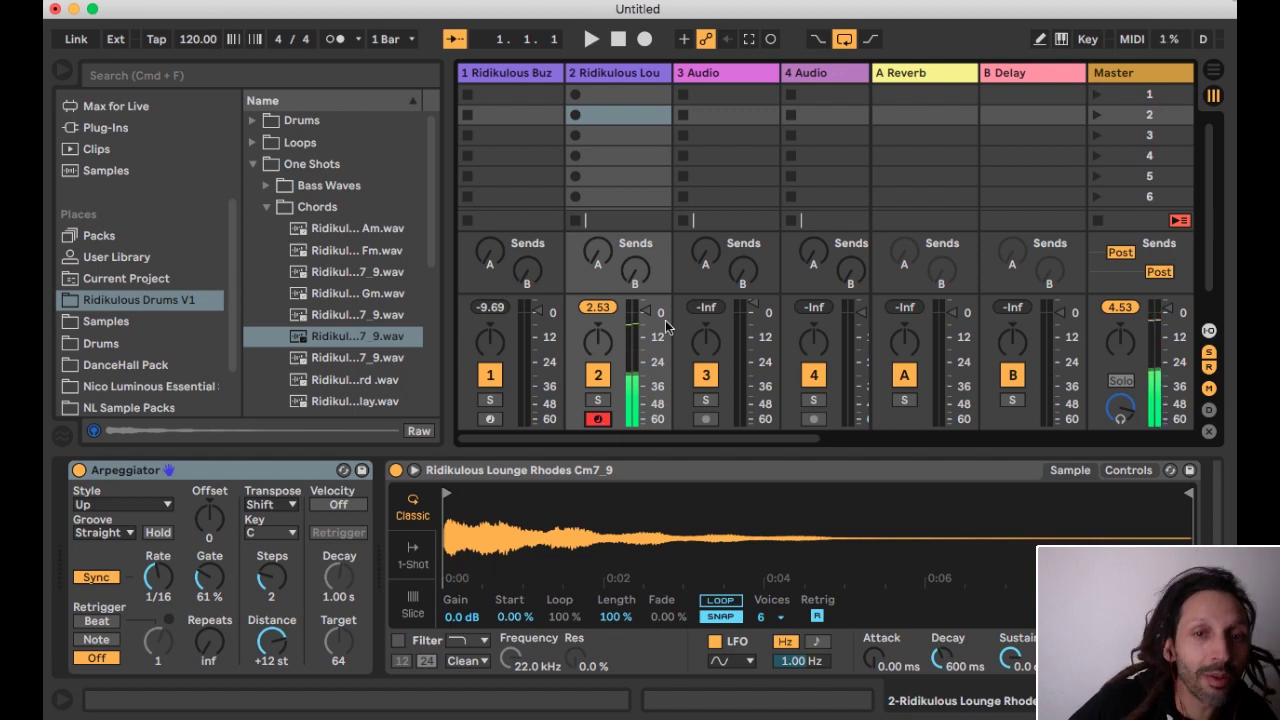
Lower the Rhodes track's volume to about -7 dB and cut its Arpeggiator gate to 50%
{"action": "left_click_drag", "start_coordinate": [645, 326], "coordinate": [645, 341]}
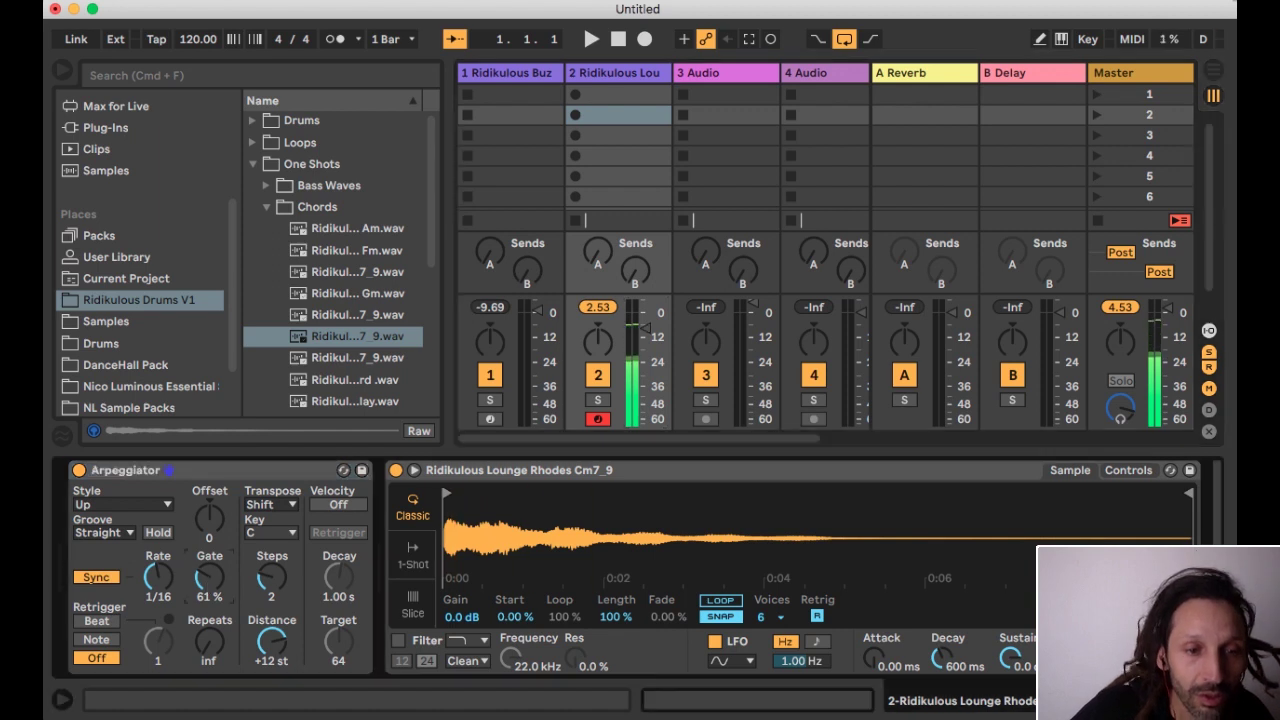
{"action": "left_click_drag", "start_coordinate": [209, 584], "coordinate": [210, 597]}
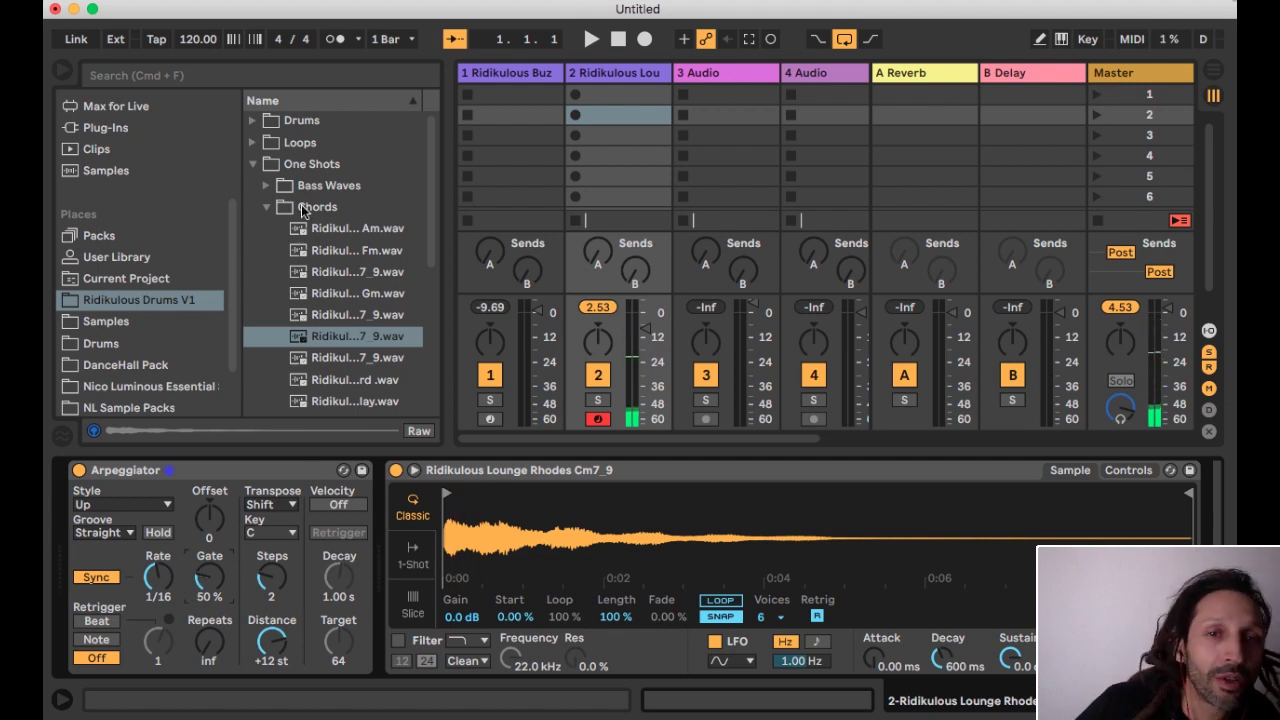
Add a Busted 808 drum loop to track 3, launch it at -16 dB, then stop playback
{"action": "left_click", "coordinate": [253, 143]}
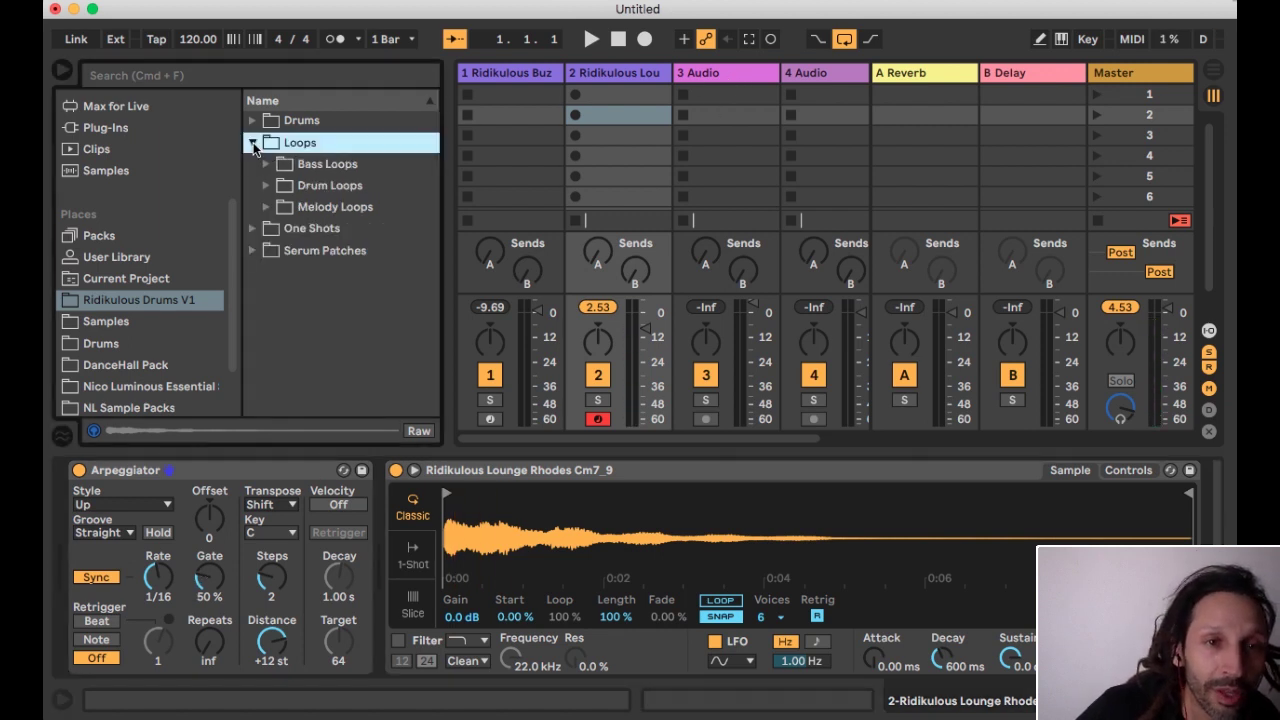
{"action": "left_click", "coordinate": [267, 186]}
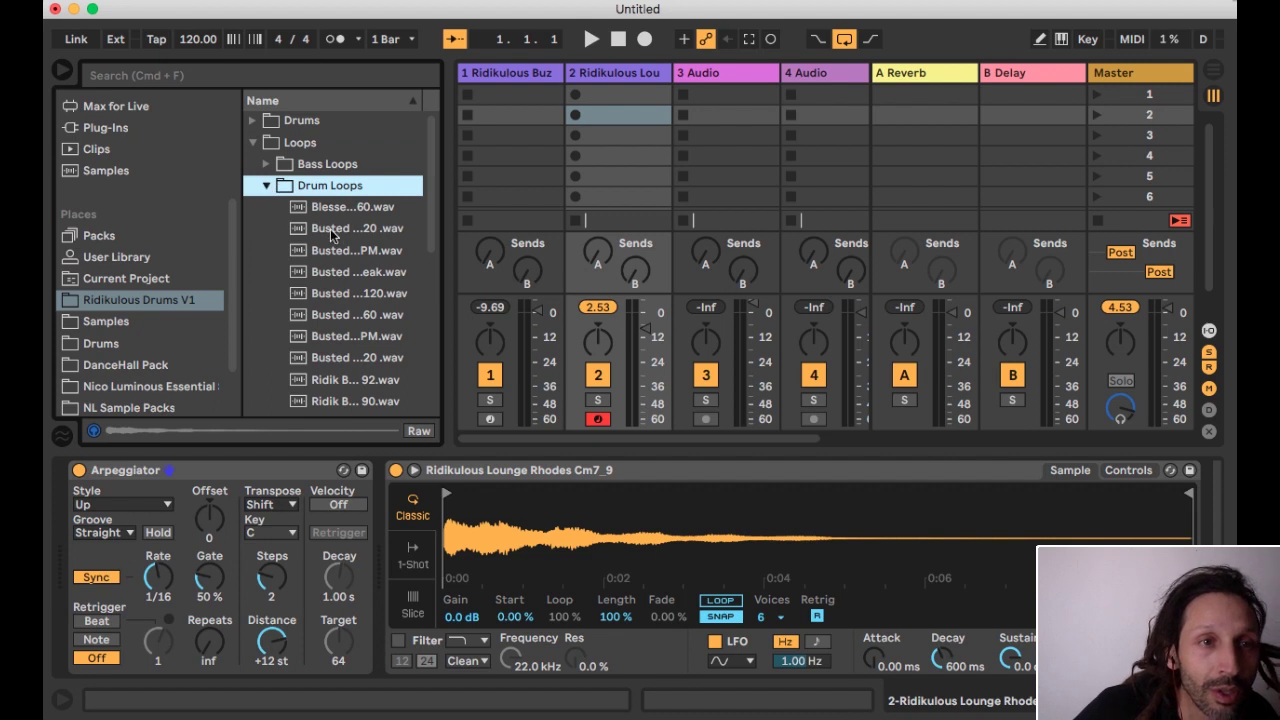
{"action": "left_click_drag", "start_coordinate": [333, 235], "coordinate": [675, 135]}
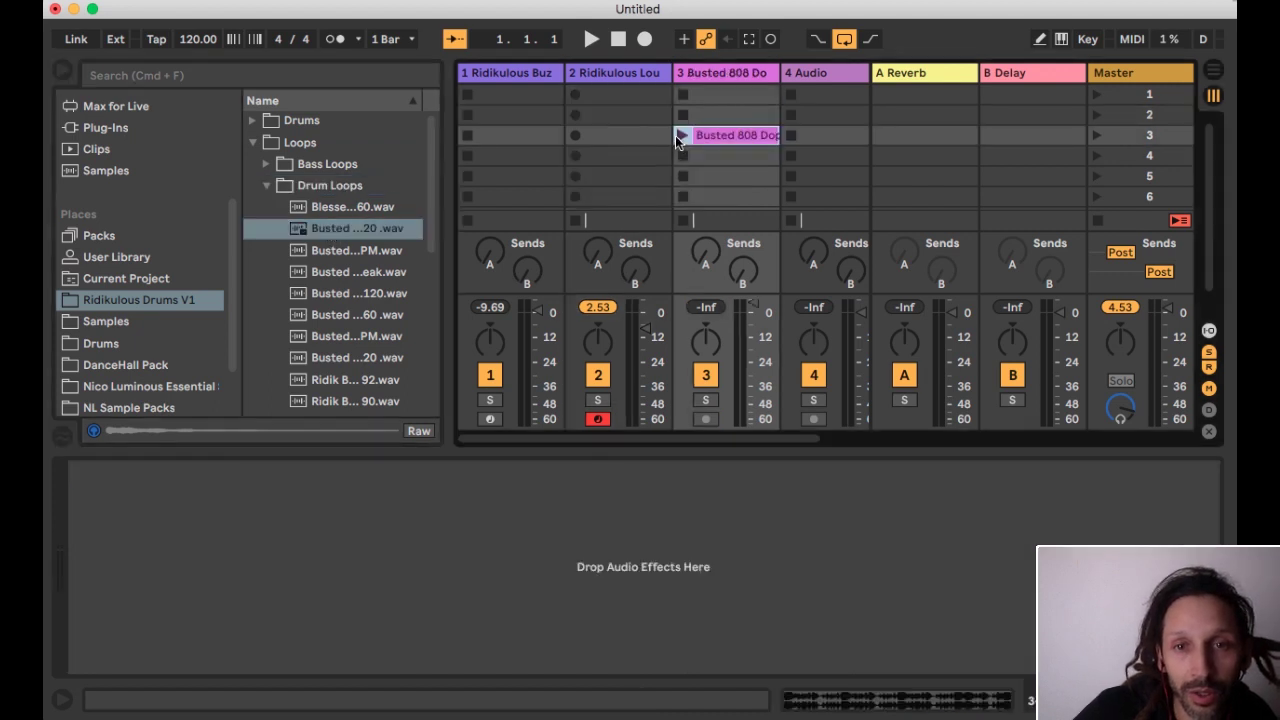
{"action": "left_click", "coordinate": [675, 135]}
{"action": "mouse_move", "coordinate": [752, 310]}
{"action": "left_mouse_down"}
{"action": "mouse_move", "coordinate": [752, 345]}
{"action": "mouse_move", "coordinate": [752, 325]}
{"action": "left_mouse_up"}
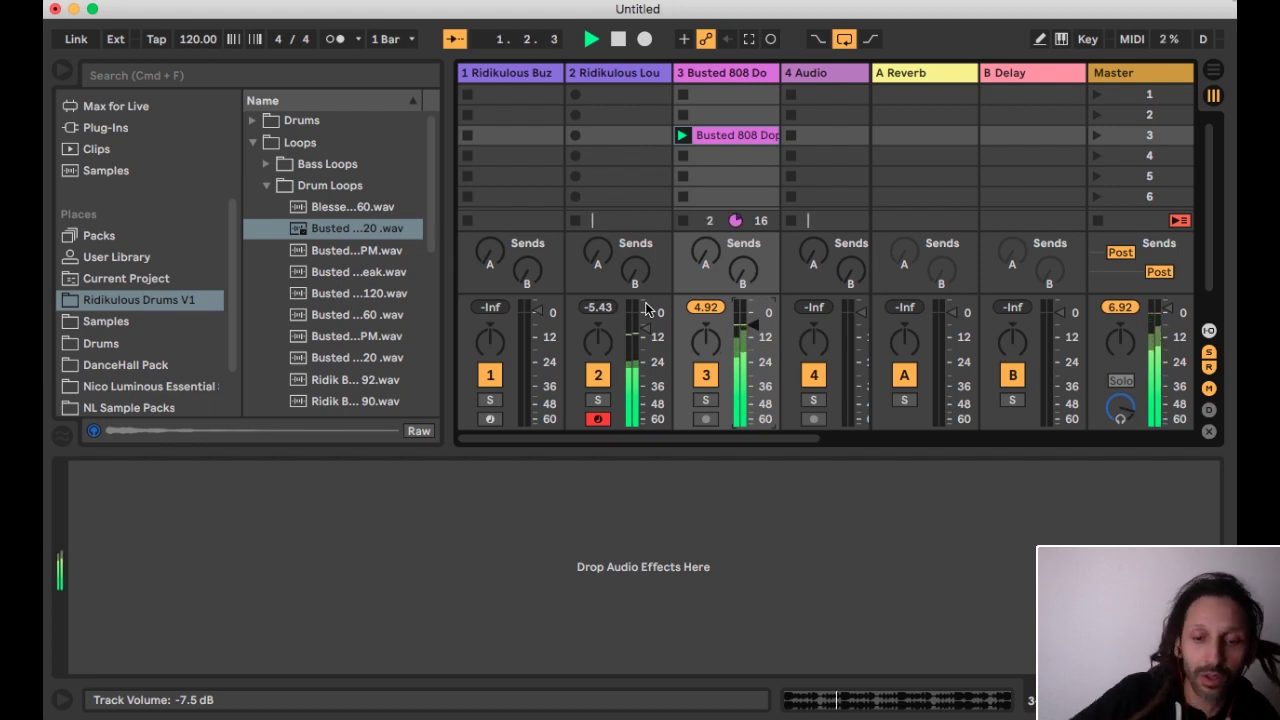
{"action": "key", "text": "space"}
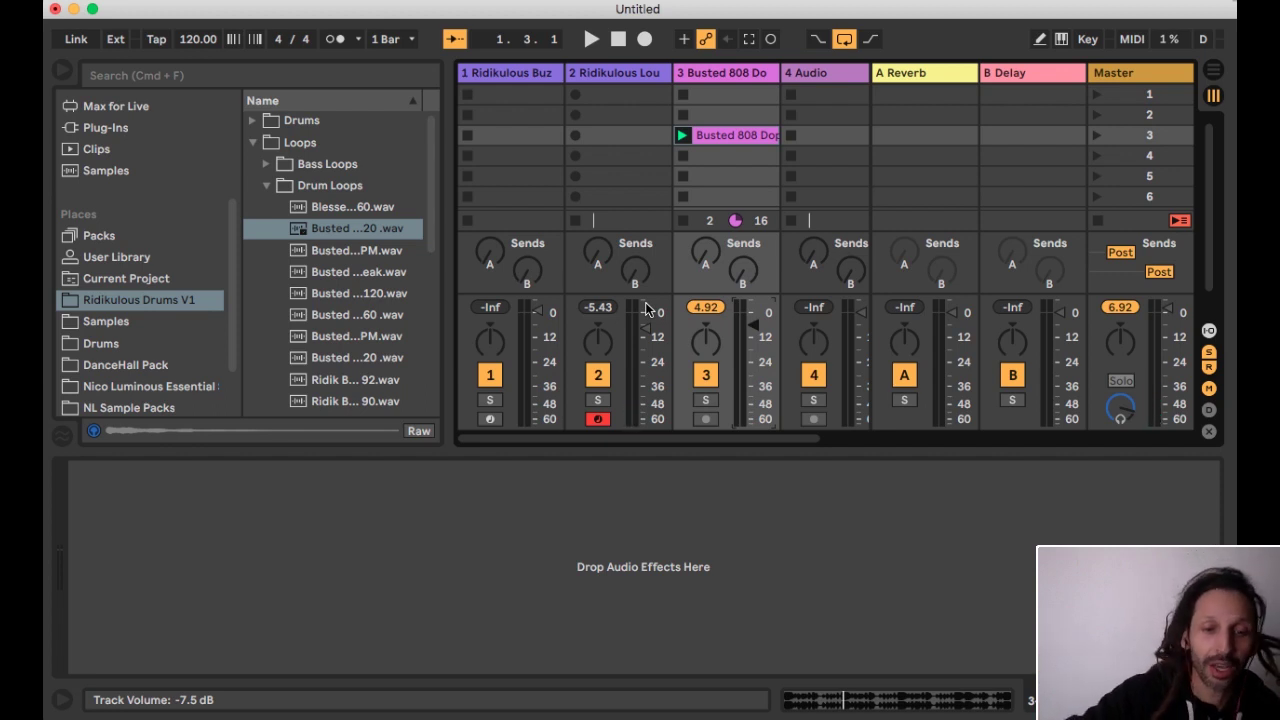
Record a new Rhodes arpeggio clip into track 2's third slot, then stop recording
{"action": "left_click", "coordinate": [580, 134]}
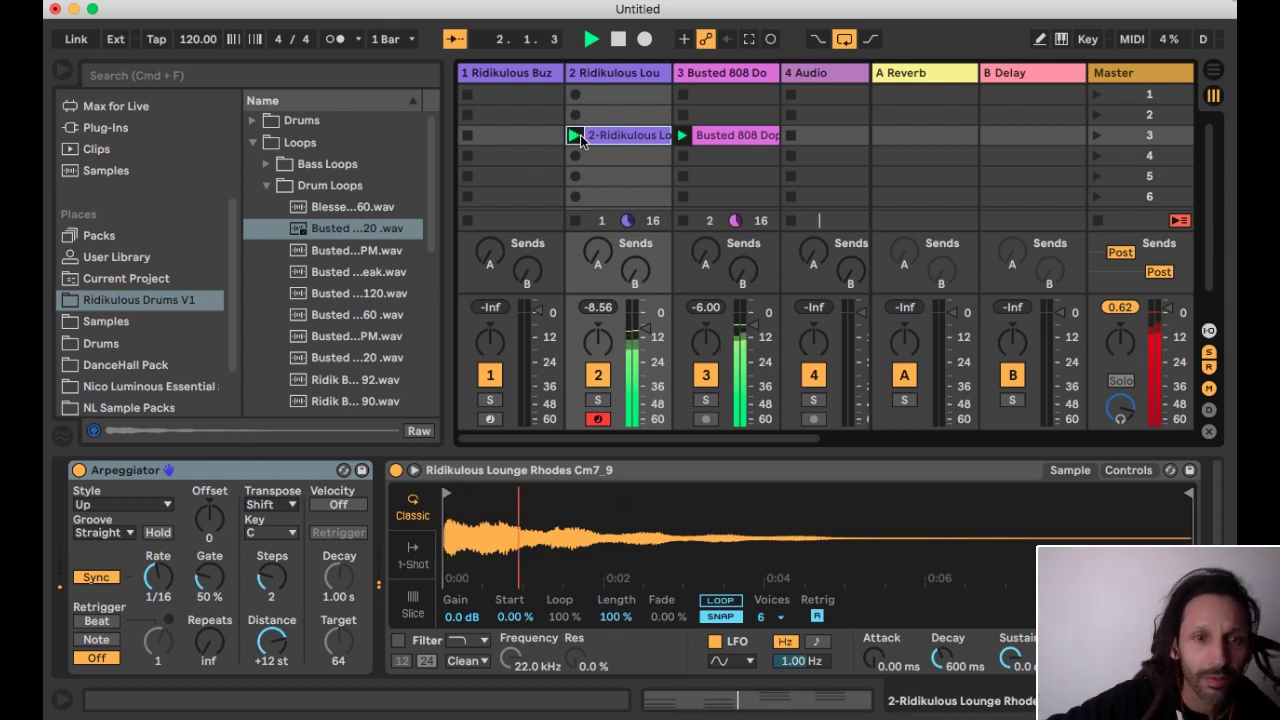
{"action": "key", "text": "space"}
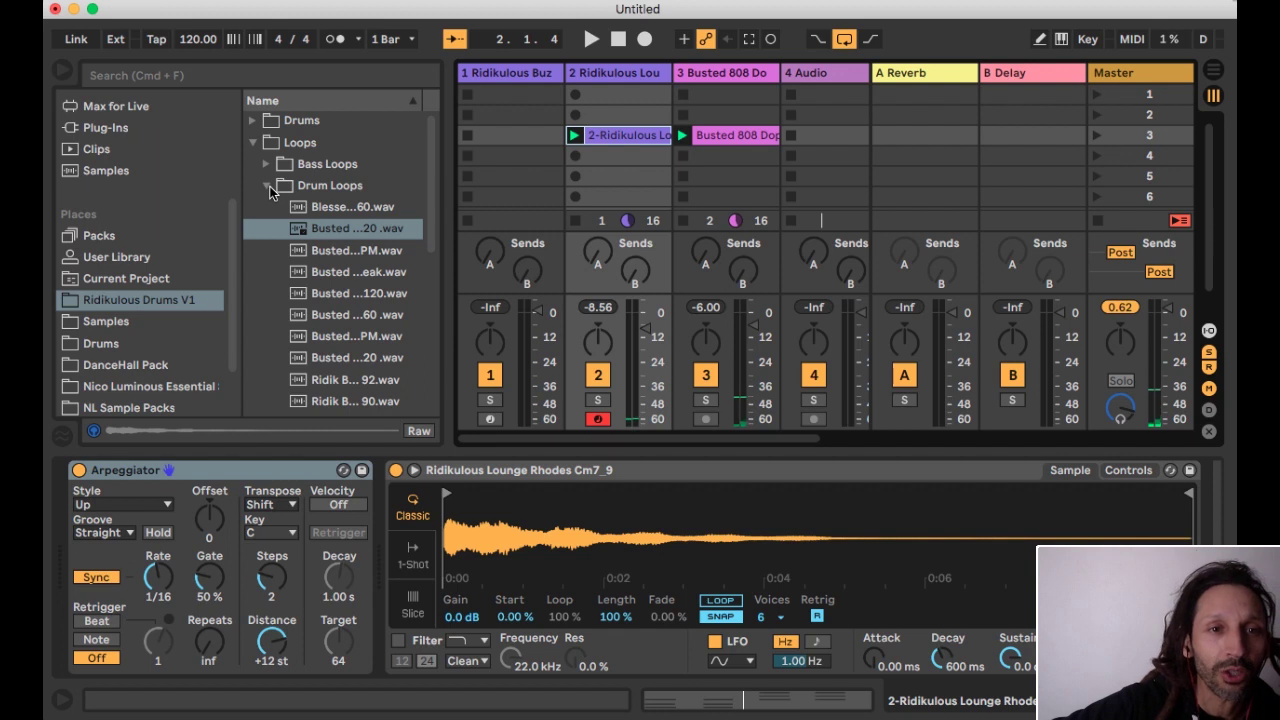
Collapse the Drum Loops and Loops folders in the browser
{"action": "left_click", "coordinate": [268, 188]}
{"action": "left_click", "coordinate": [253, 143]}
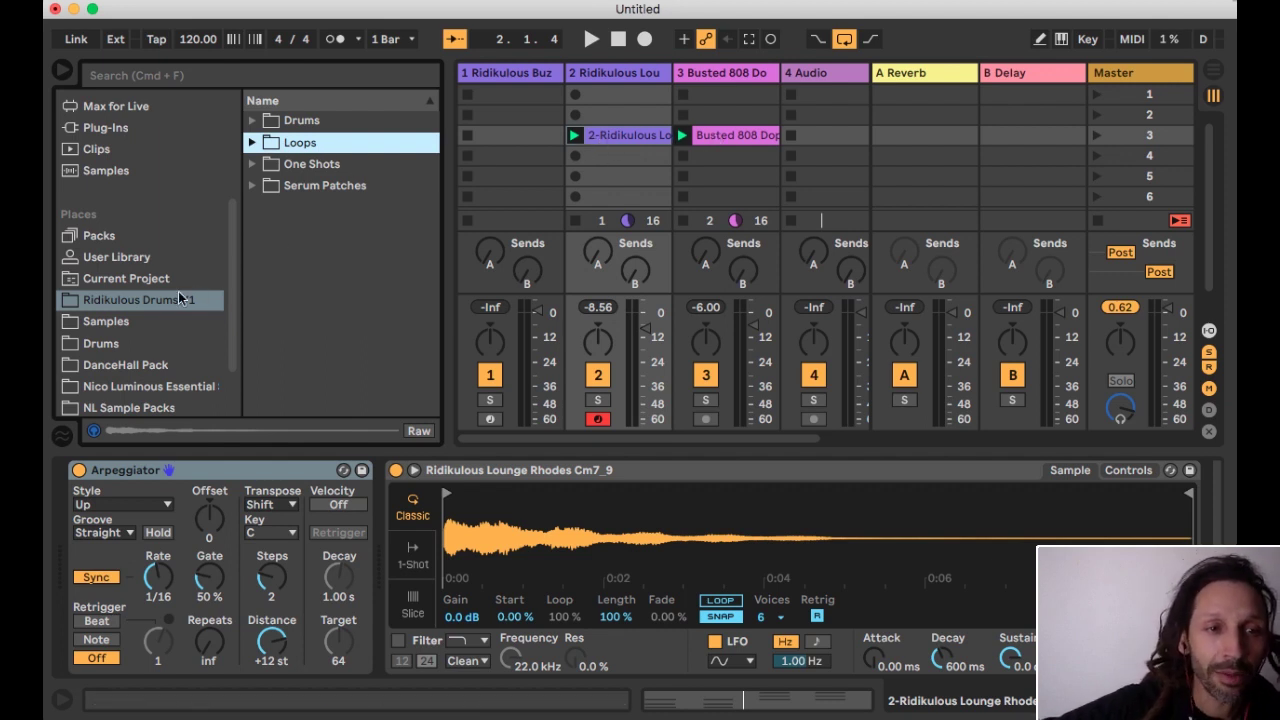
{"action": "scroll", "coordinate": [180, 298], "scroll_direction": "down", "scroll_amount": 3}
{"action": "scroll", "coordinate": [160, 302], "scroll_direction": "up", "scroll_amount": 5}
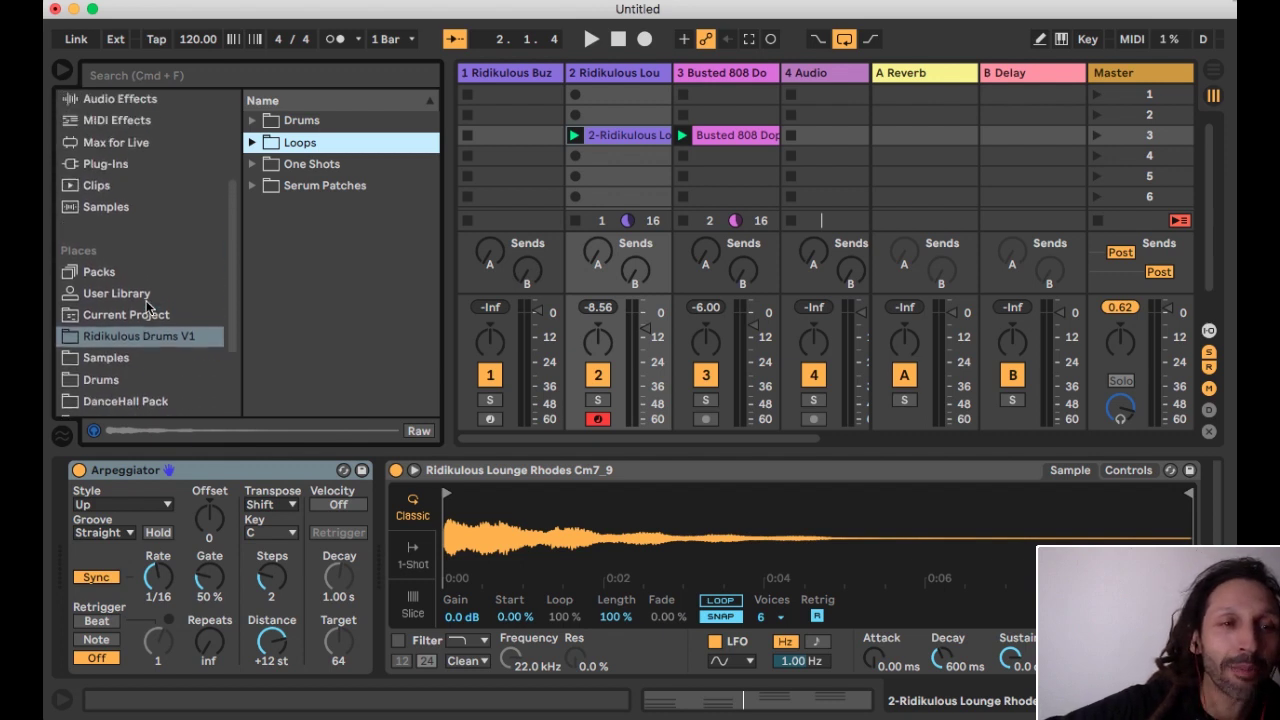
{"action": "scroll", "coordinate": [147, 307], "scroll_direction": "up", "scroll_amount": 2}
{"action": "scroll", "coordinate": [147, 307], "scroll_direction": "down", "scroll_amount": 5}
Return to the Ridikulous Drums V1 pack and play the Rhodes clip with the drum loop
{"action": "left_click", "coordinate": [110, 240]}
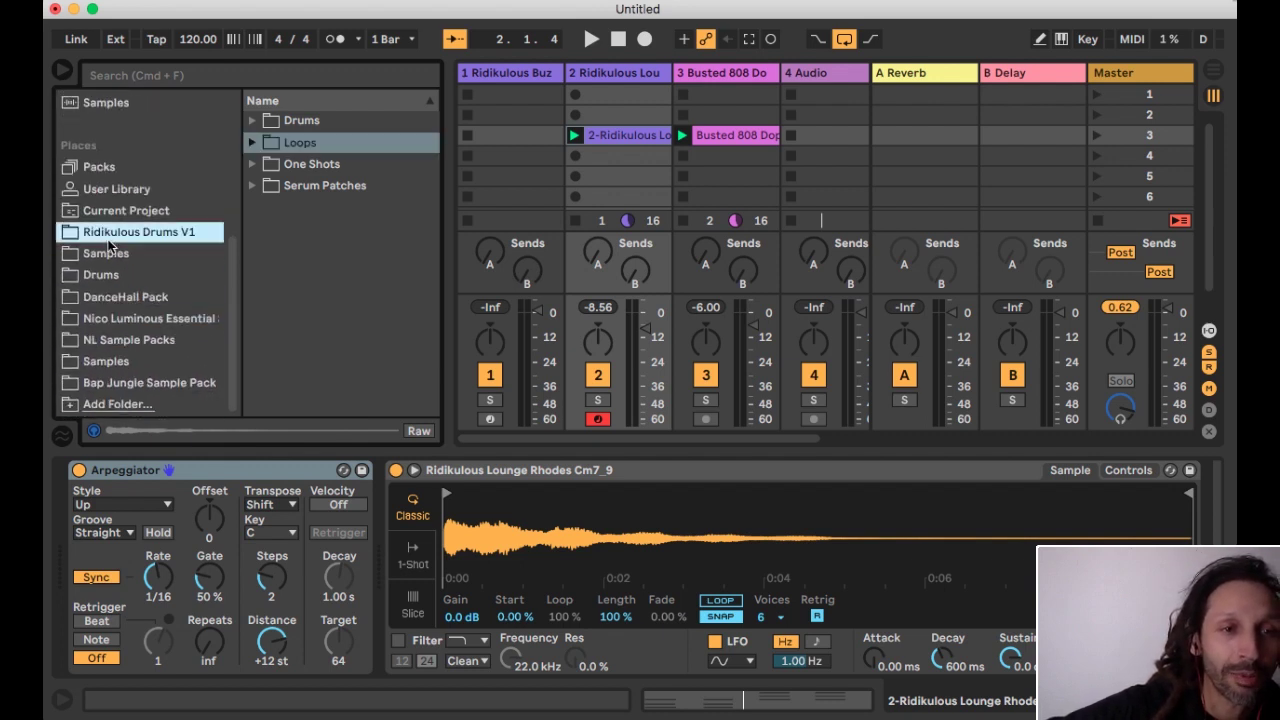
{"action": "left_click", "coordinate": [110, 254]}
{"action": "left_click", "coordinate": [116, 275]}
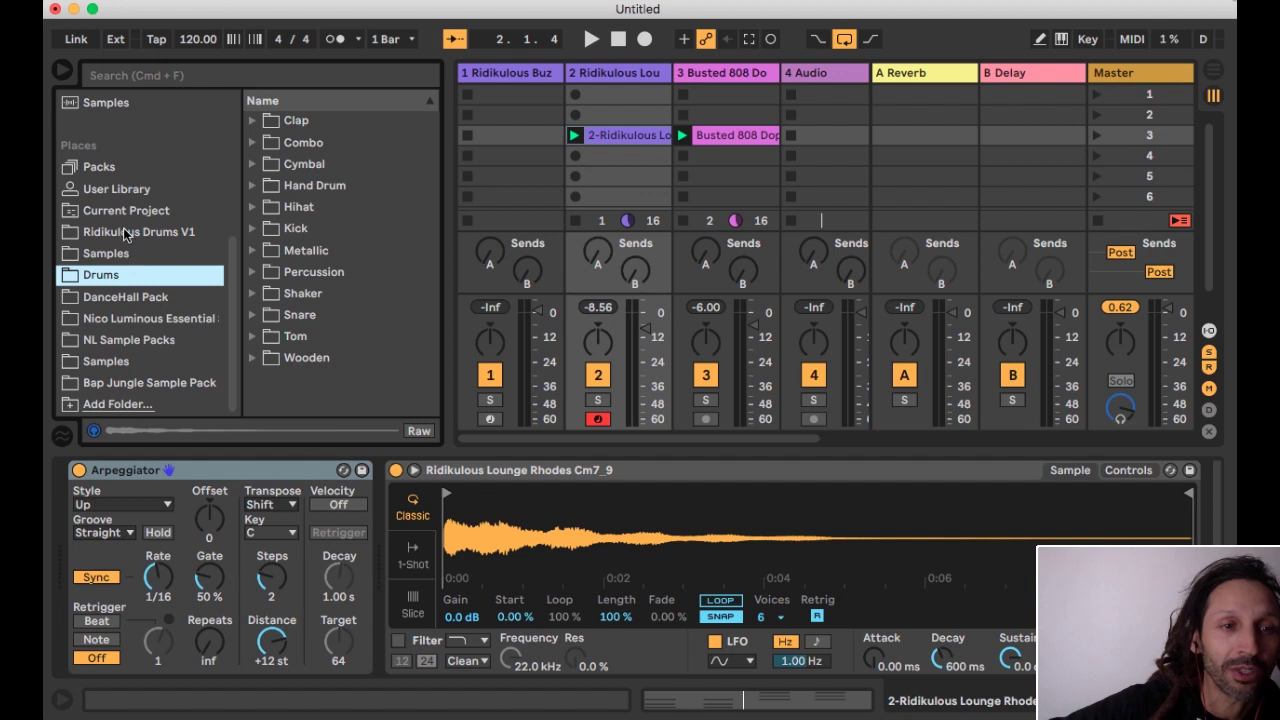
{"action": "left_click", "coordinate": [126, 232]}
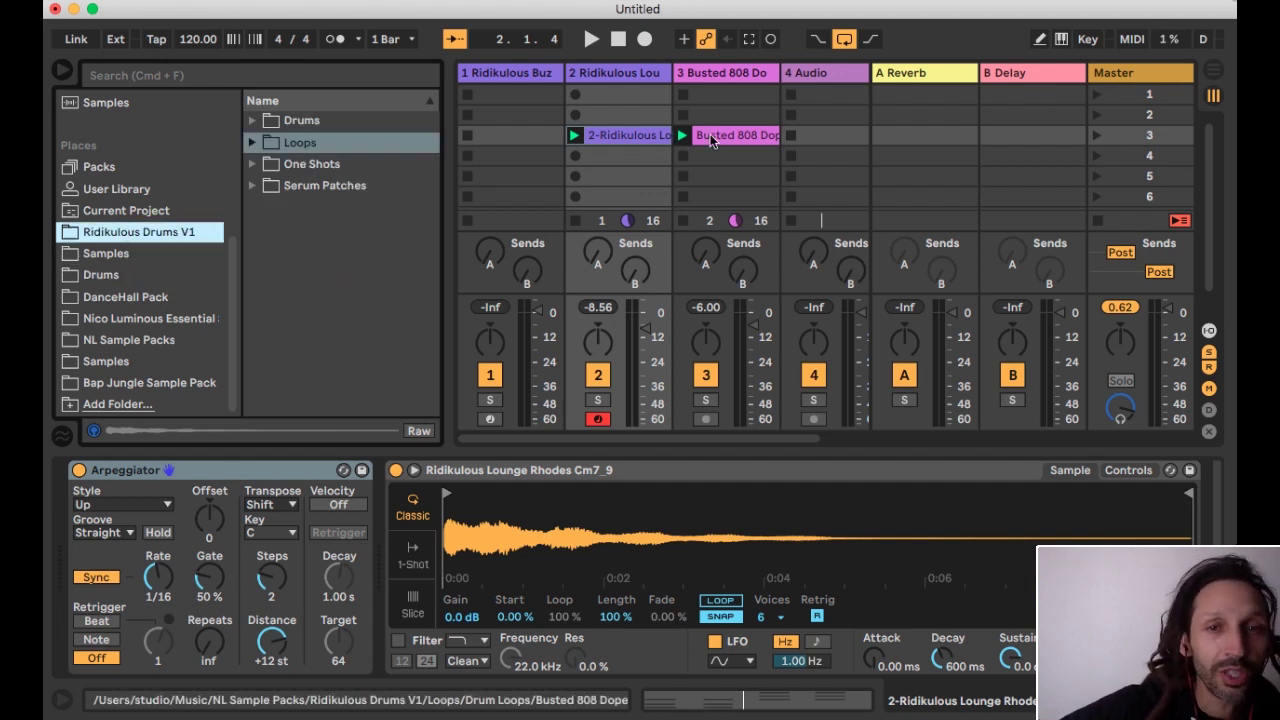
{"action": "key", "text": "space"}
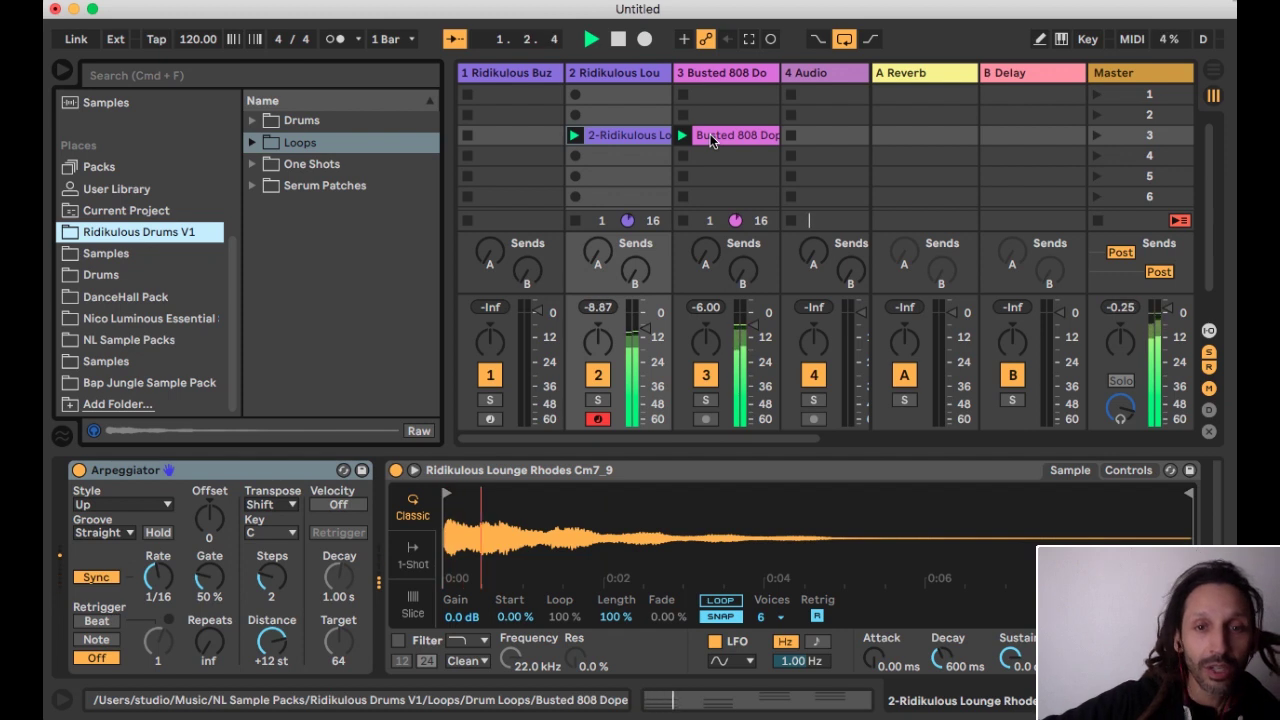
Disable the Rhodes track, arm Buzz Pluck, and copy-launch the Rhodes clip in its slot 3
{"action": "left_click", "coordinate": [598, 375]}
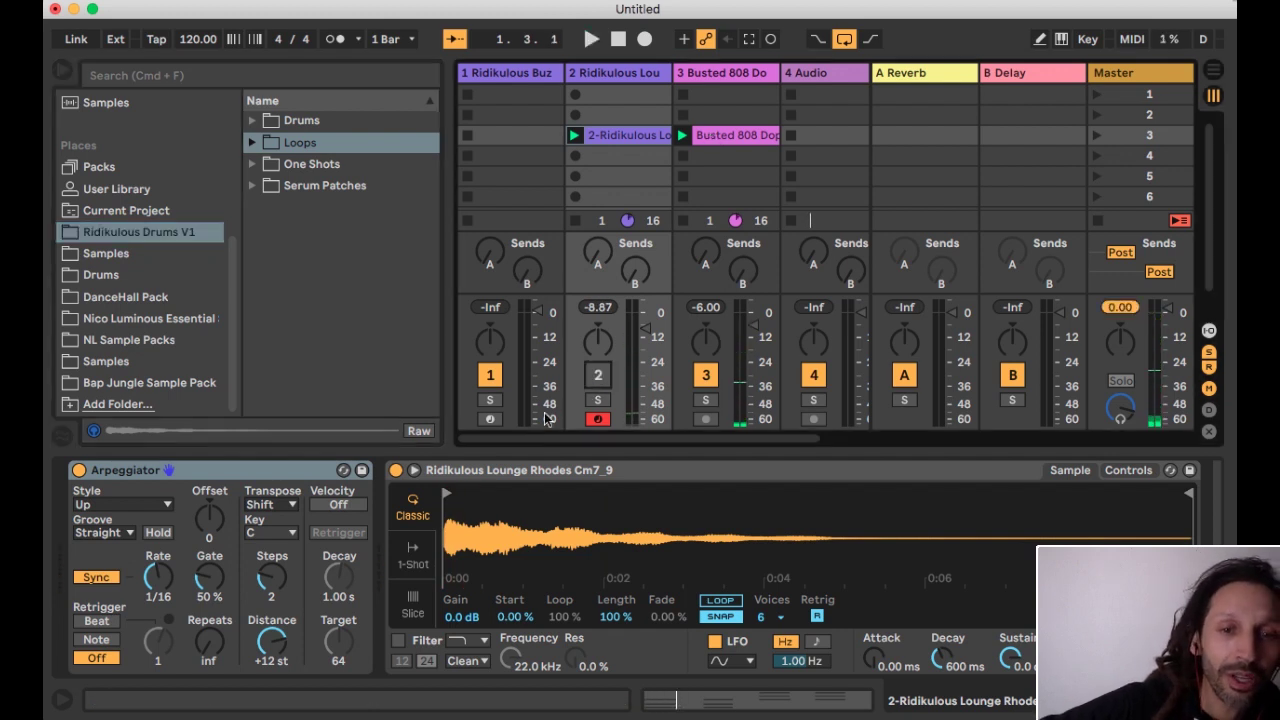
{"action": "left_click", "coordinate": [490, 419]}
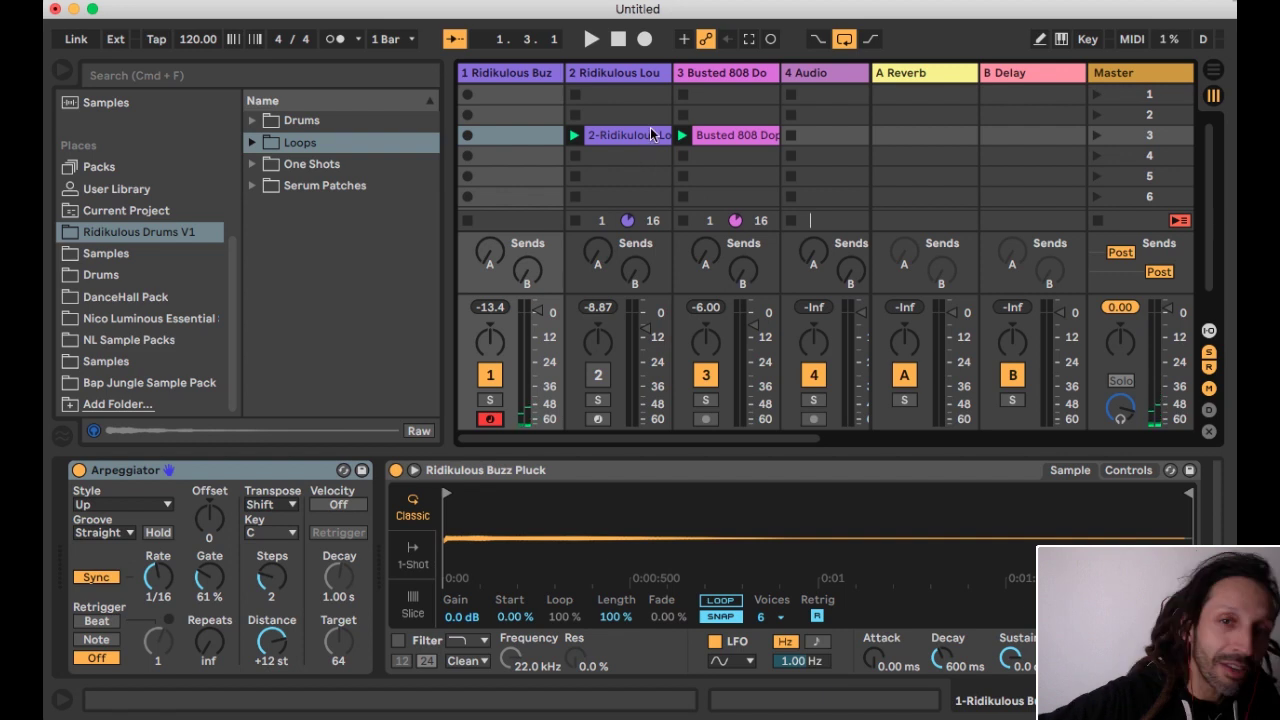
{"action": "left_click_drag", "start_coordinate": [625, 137], "coordinate": [532, 137]}
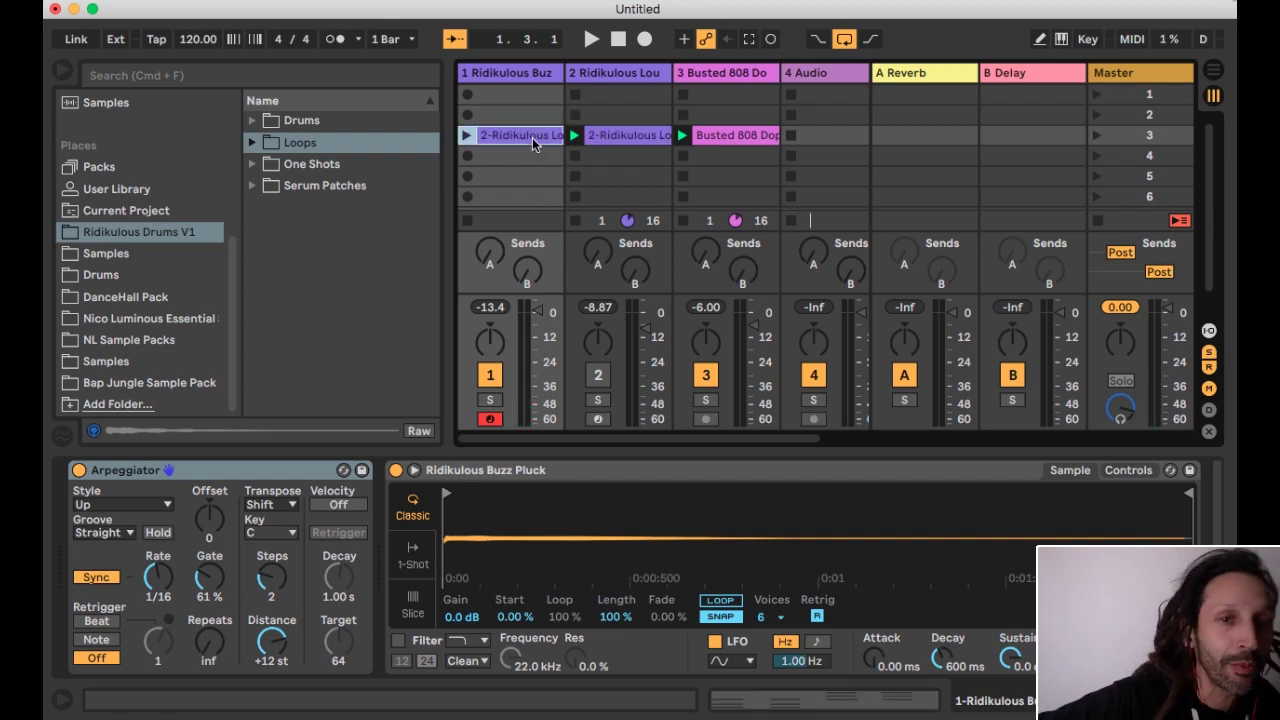
{"action": "left_click", "coordinate": [468, 135]}
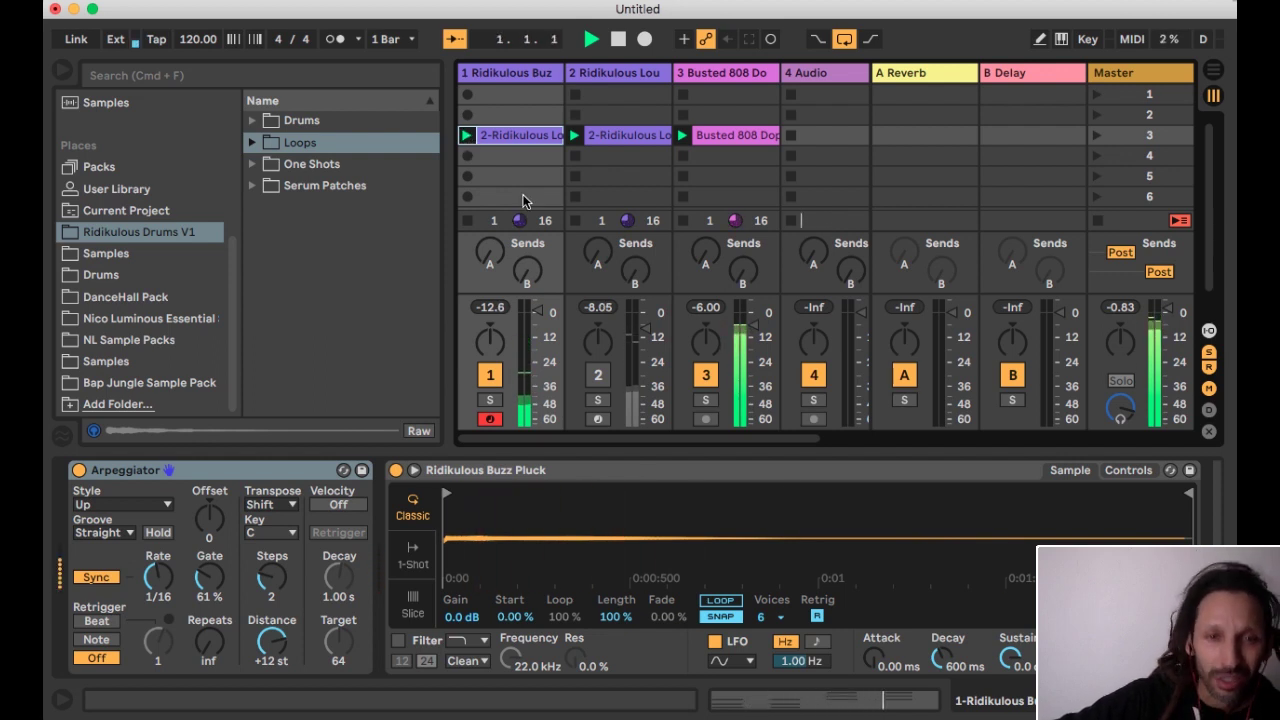
{"action": "key", "text": "space"}
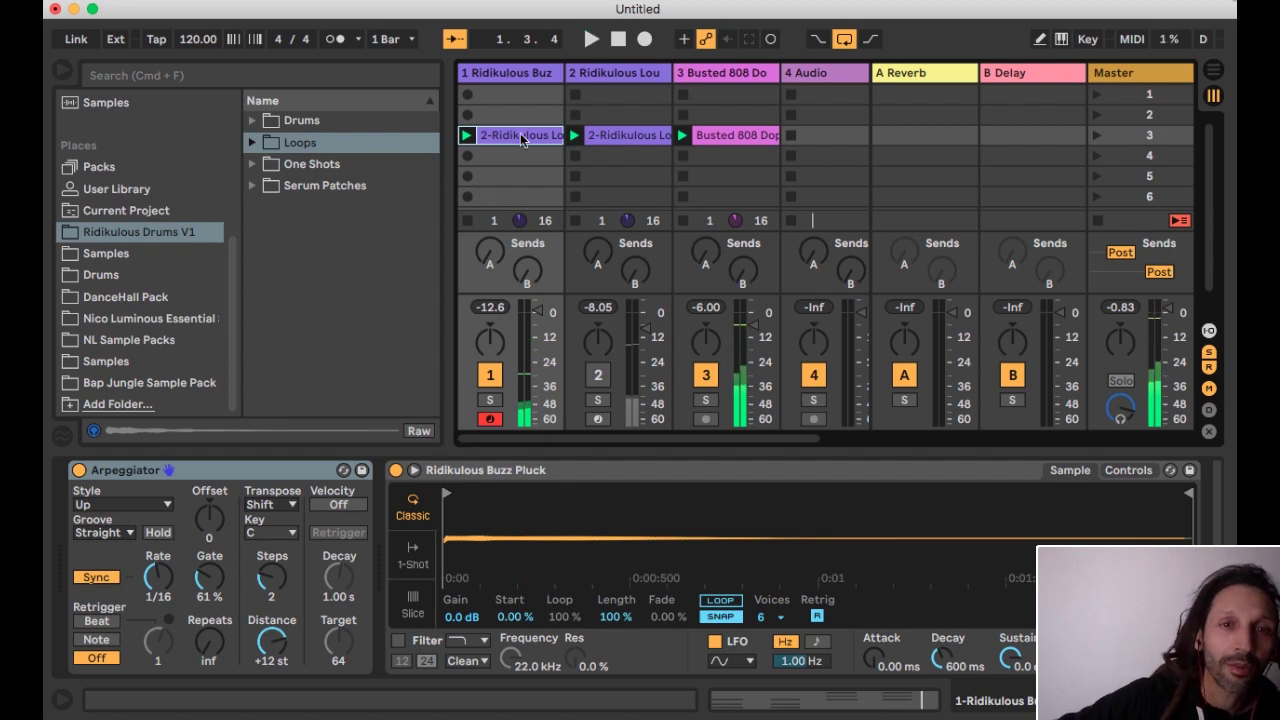
Transpose all notes of the pluck clip down two octaves to C1–D2
{"action": "double_click", "coordinate": [521, 140]}
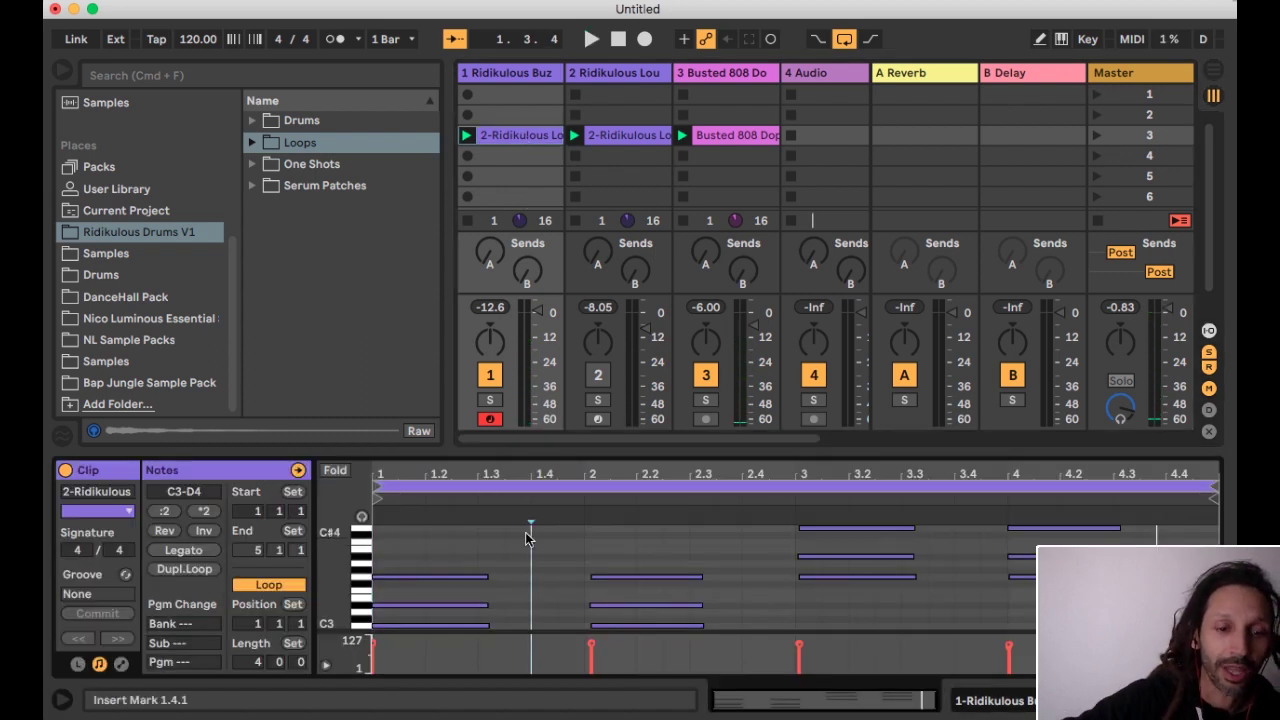
{"action": "key", "text": "super+a"}
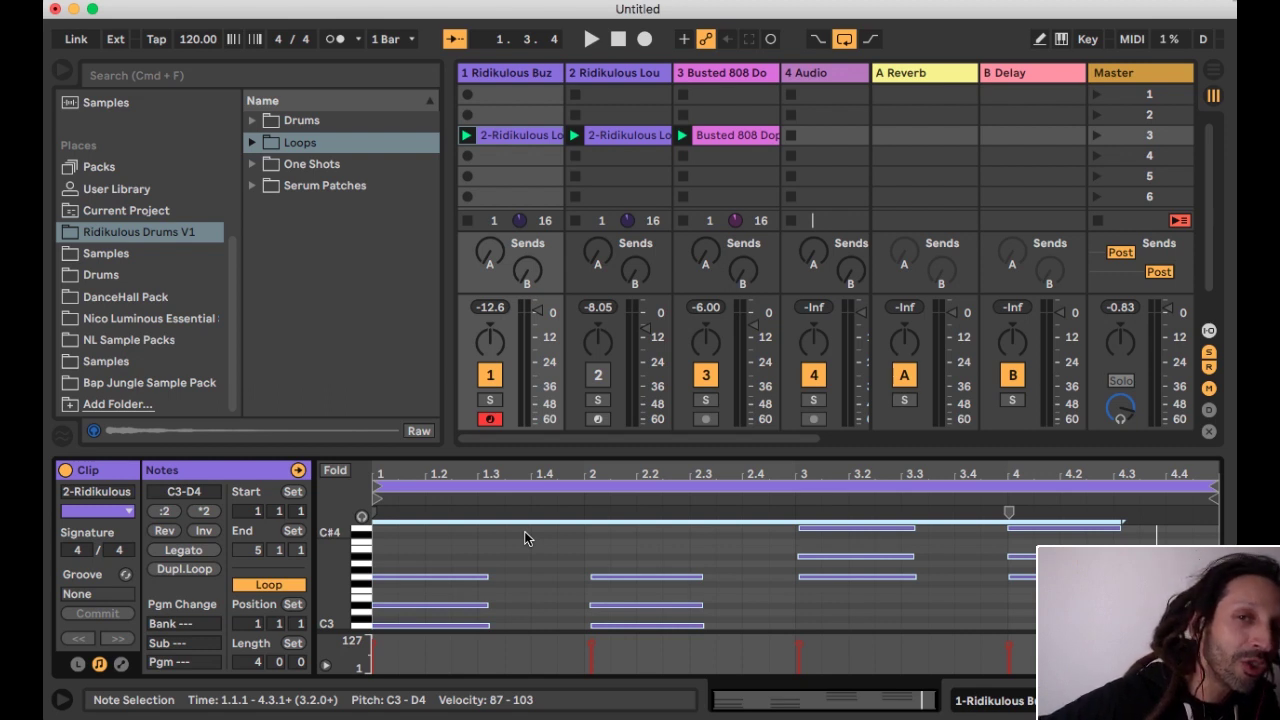
{"action": "key", "text": "shift+Down"}
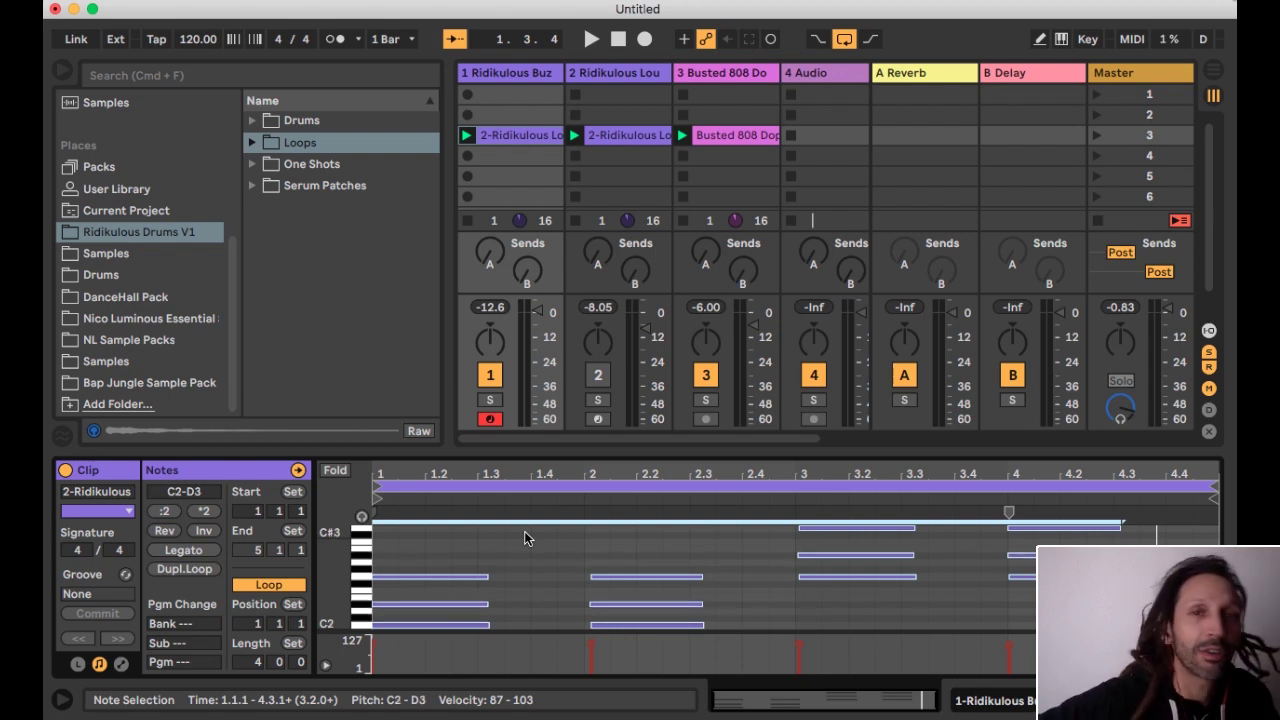
{"action": "key", "text": "space"}
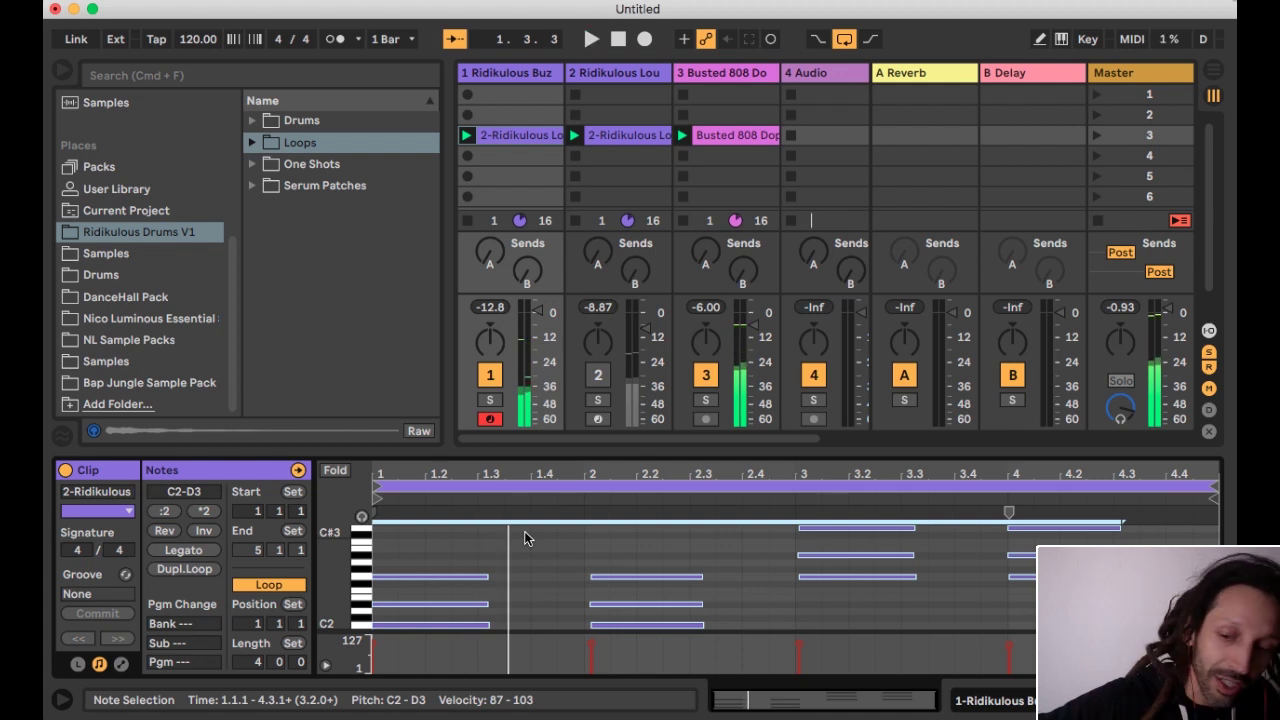
{"action": "key", "text": "shift+Down"}
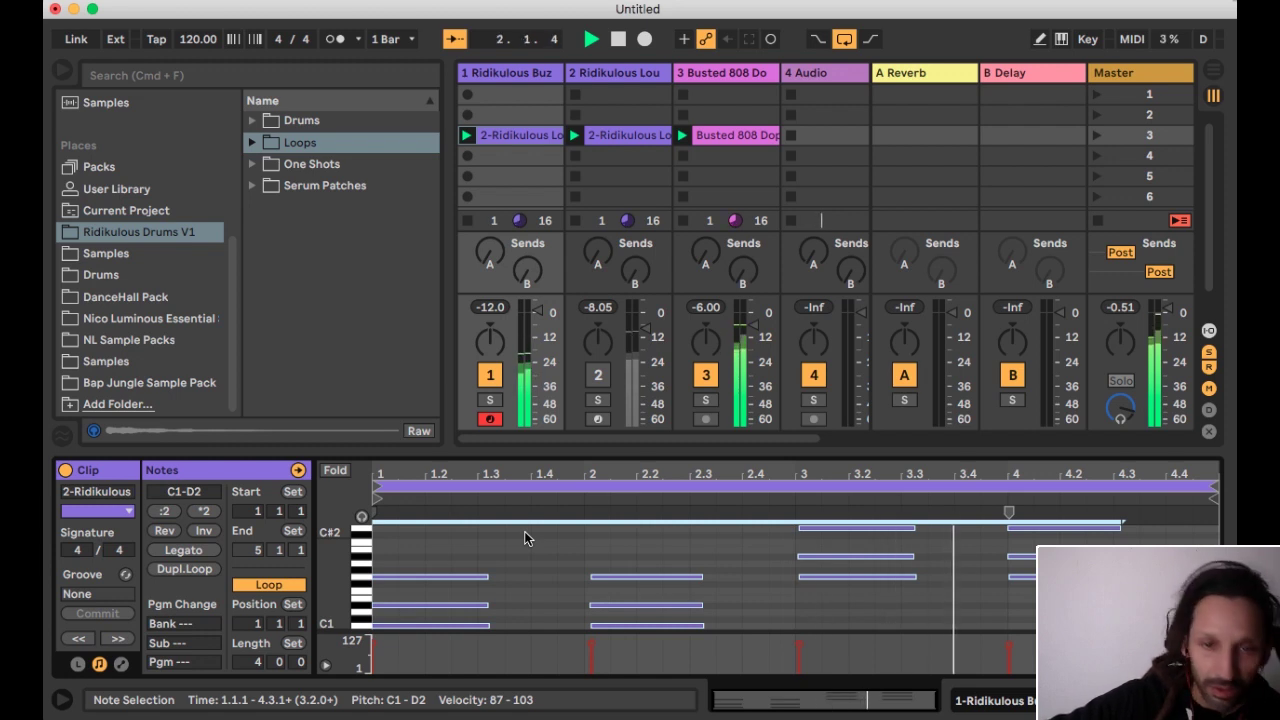
Re-enable the Rhodes track and play it layered with the pluck and drums
{"action": "left_click", "coordinate": [598, 375]}
{"action": "key", "text": "space"}
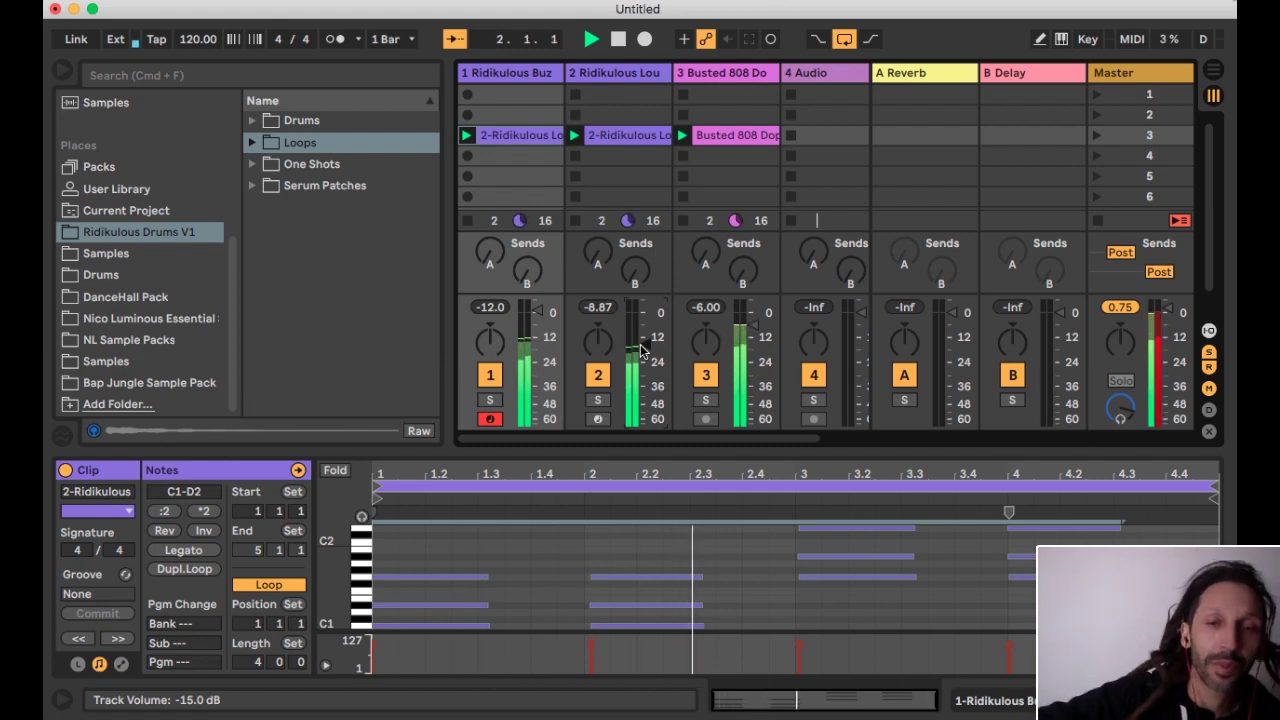
{"action": "key", "text": "space"}
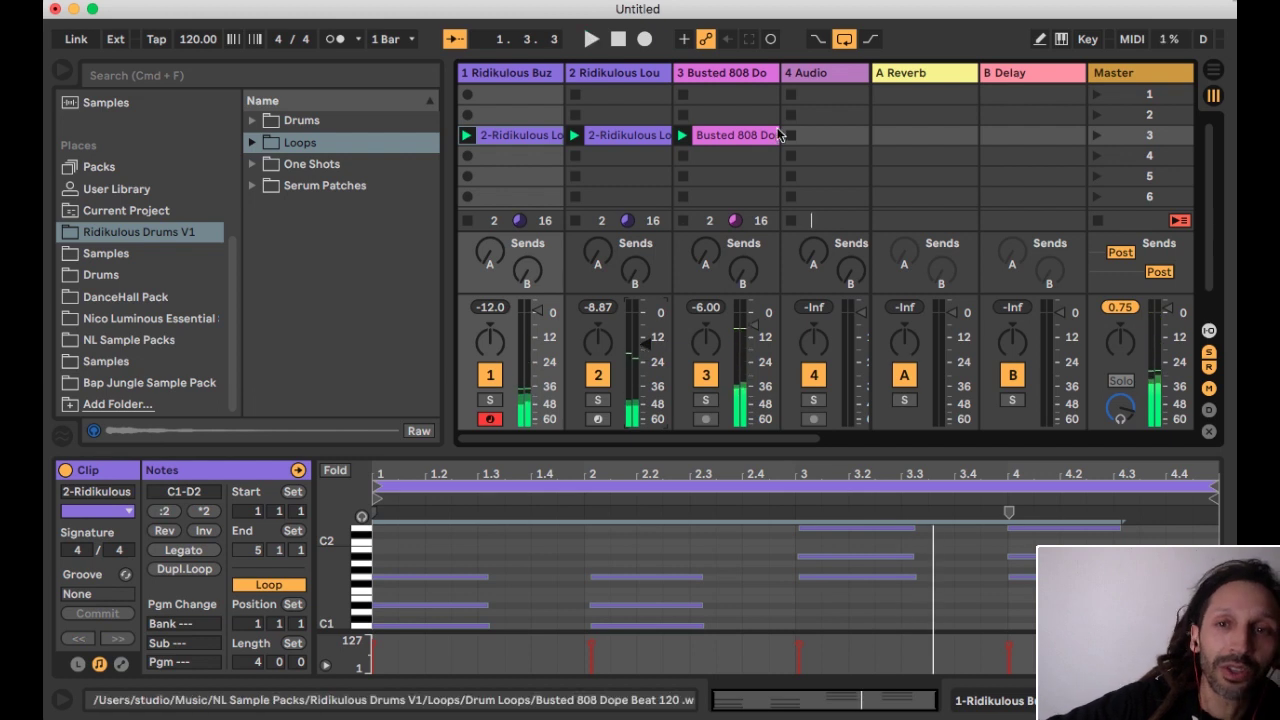
Insert a new MIDI track after 4 Audio and preview hi-hats in Drums > Hats
{"action": "left_click", "coordinate": [799, 77]}
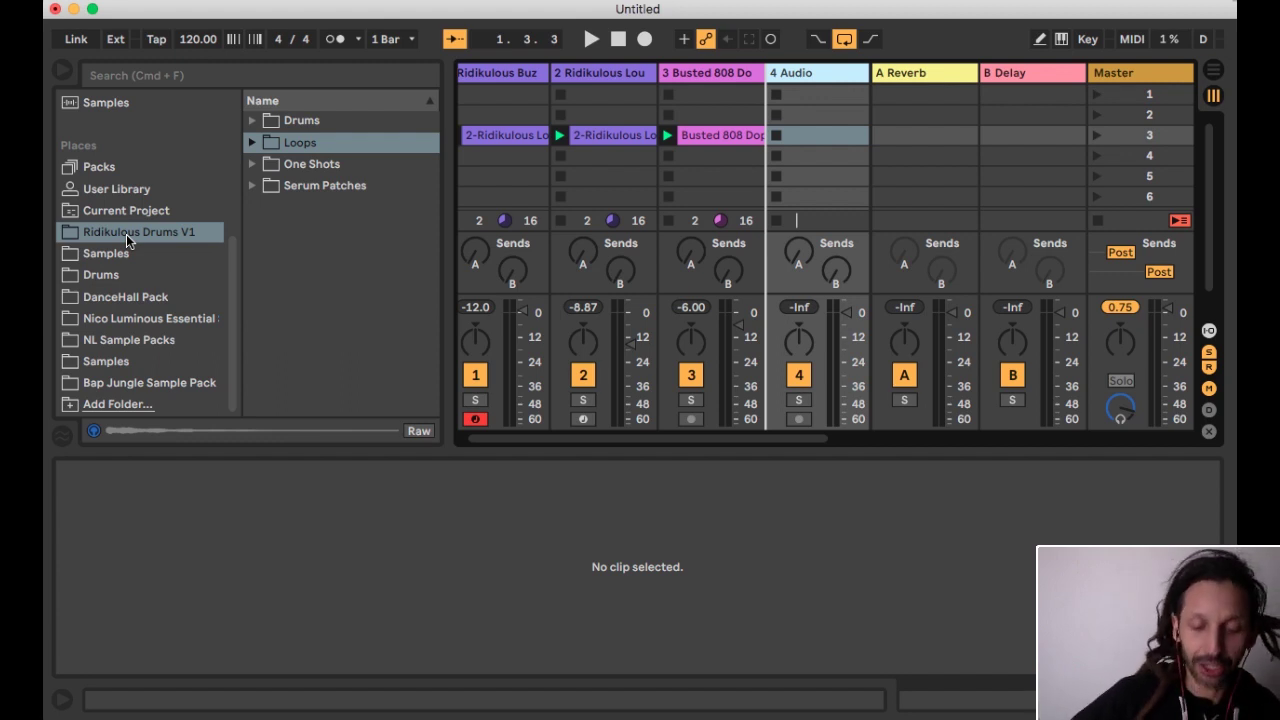
{"action": "key", "text": "super+shift+t"}
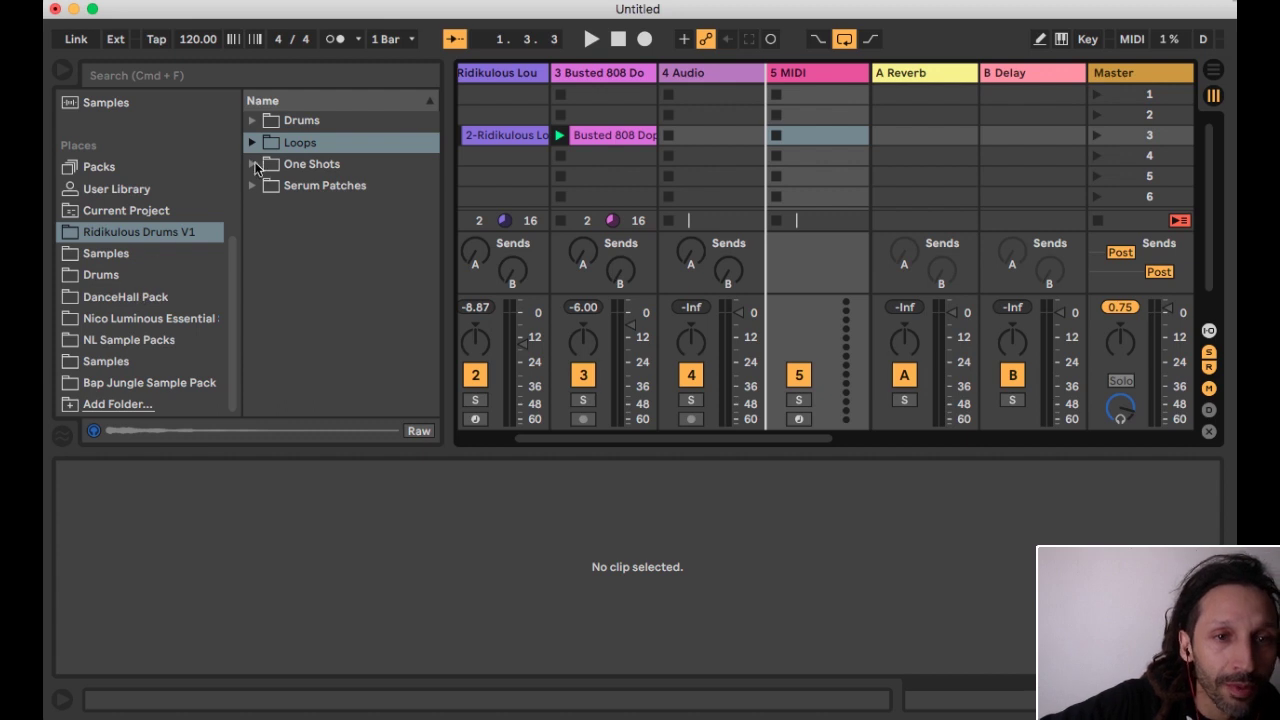
{"action": "left_click", "coordinate": [252, 121]}
{"action": "left_click", "coordinate": [274, 207]}
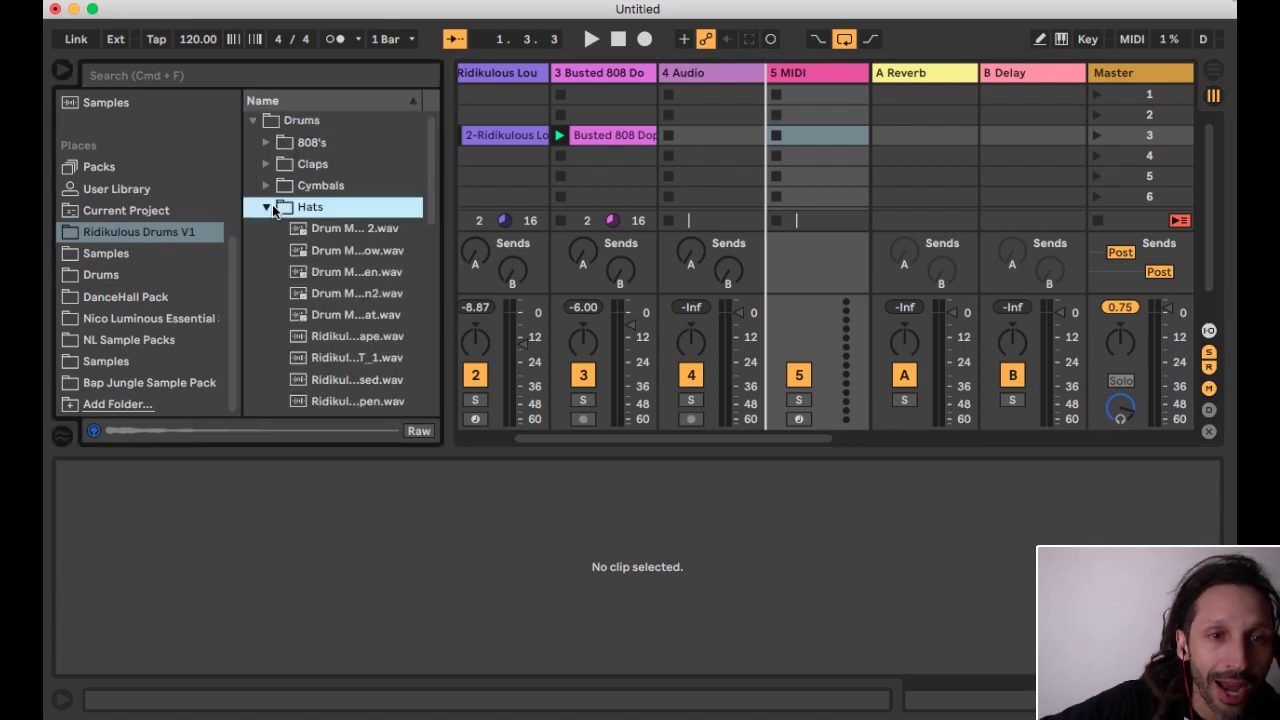
{"action": "left_click", "coordinate": [313, 231]}
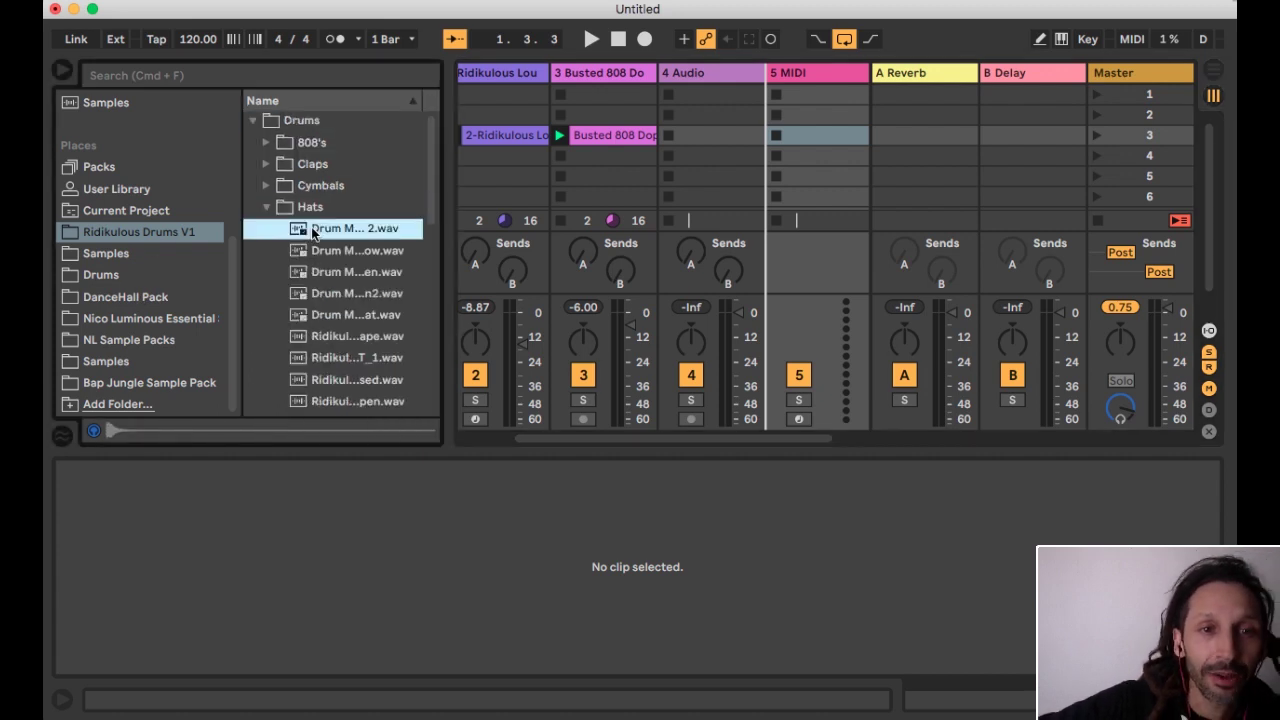
{"action": "key", "text": "Down"}
{"action": "key", "text": "Up"}
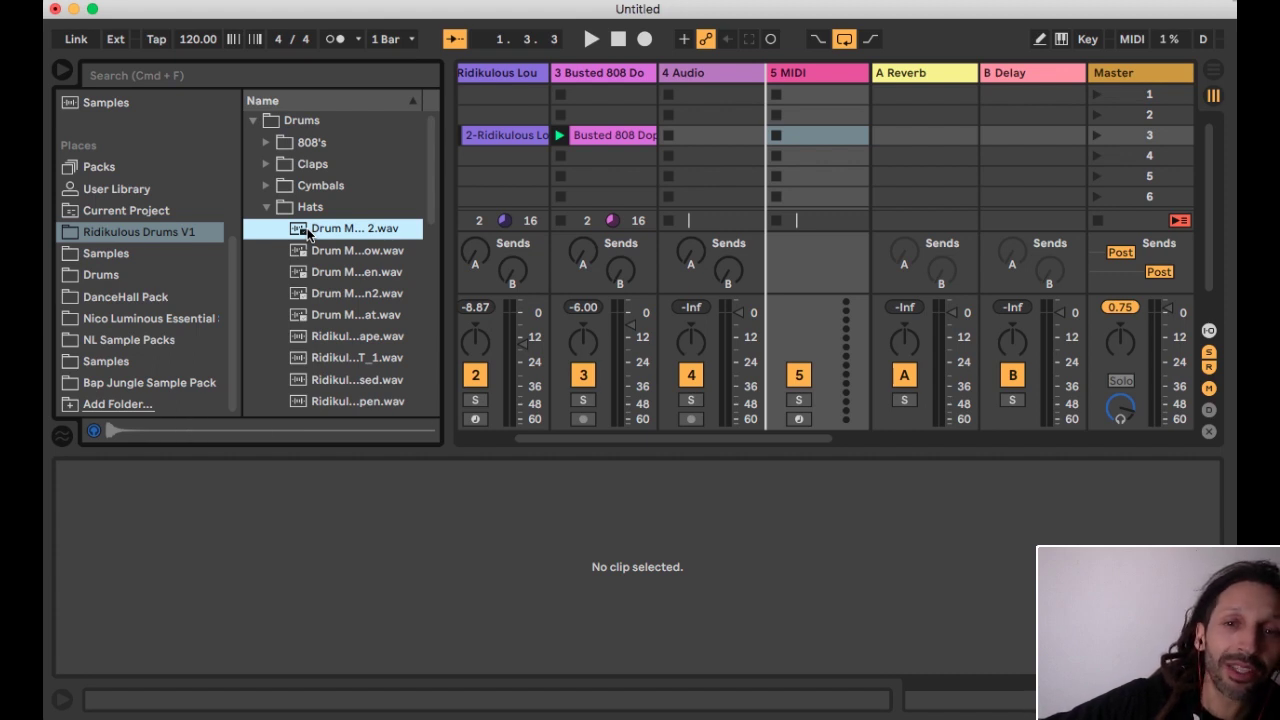
Load the Drum Machine Hat 2 sample onto the 5 MIDI track and scroll the browser up
{"action": "left_click", "coordinate": [823, 210]}
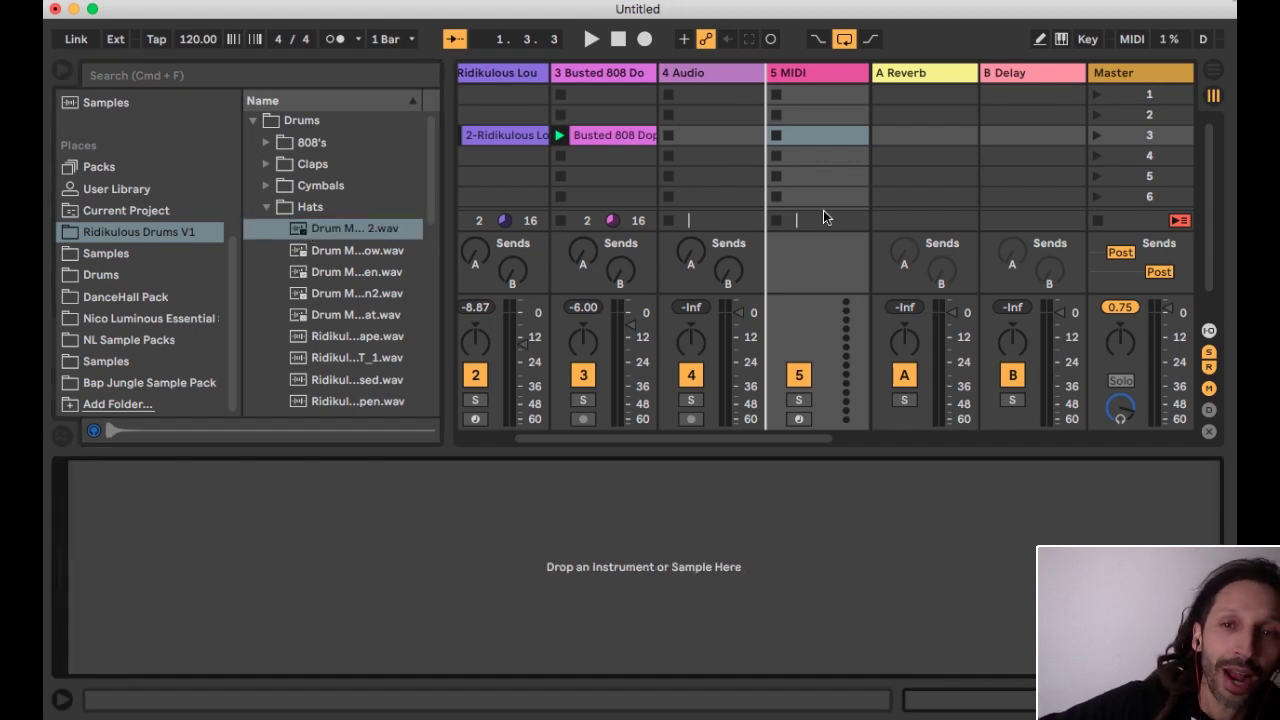
{"action": "left_click", "coordinate": [843, 79]}
{"action": "left_click", "coordinate": [333, 229]}
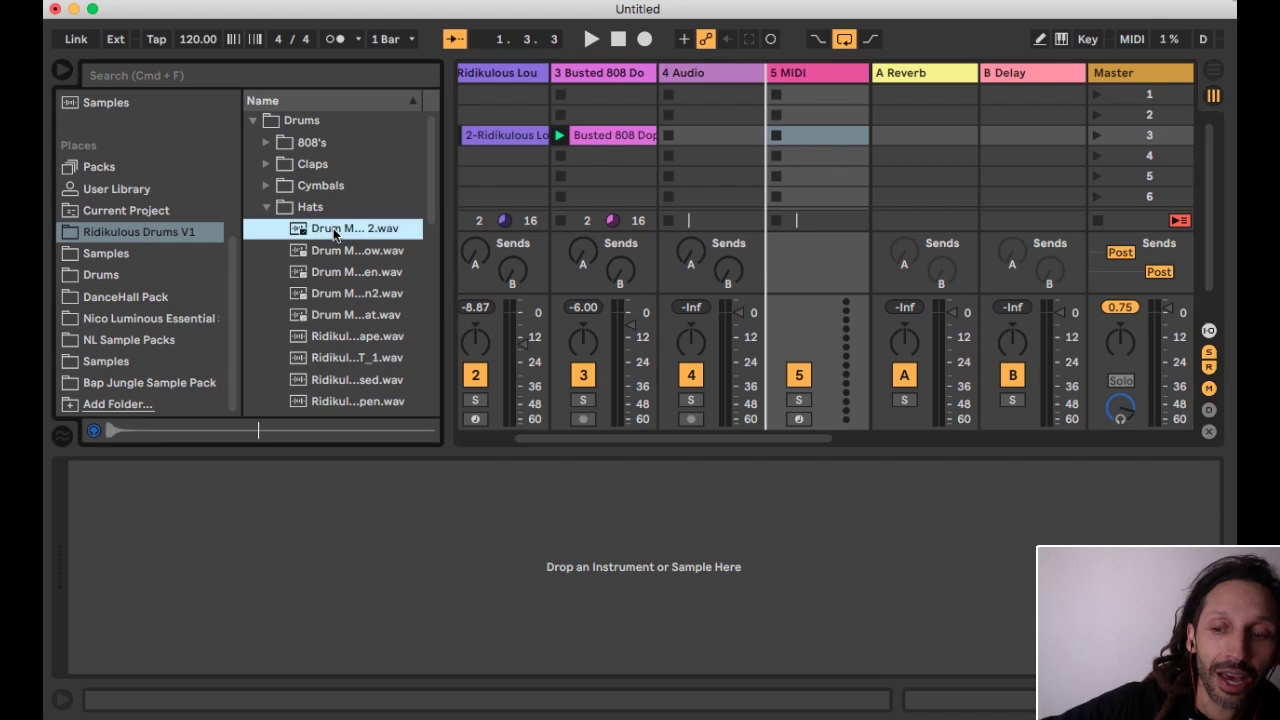
{"action": "double_click", "coordinate": [333, 228]}
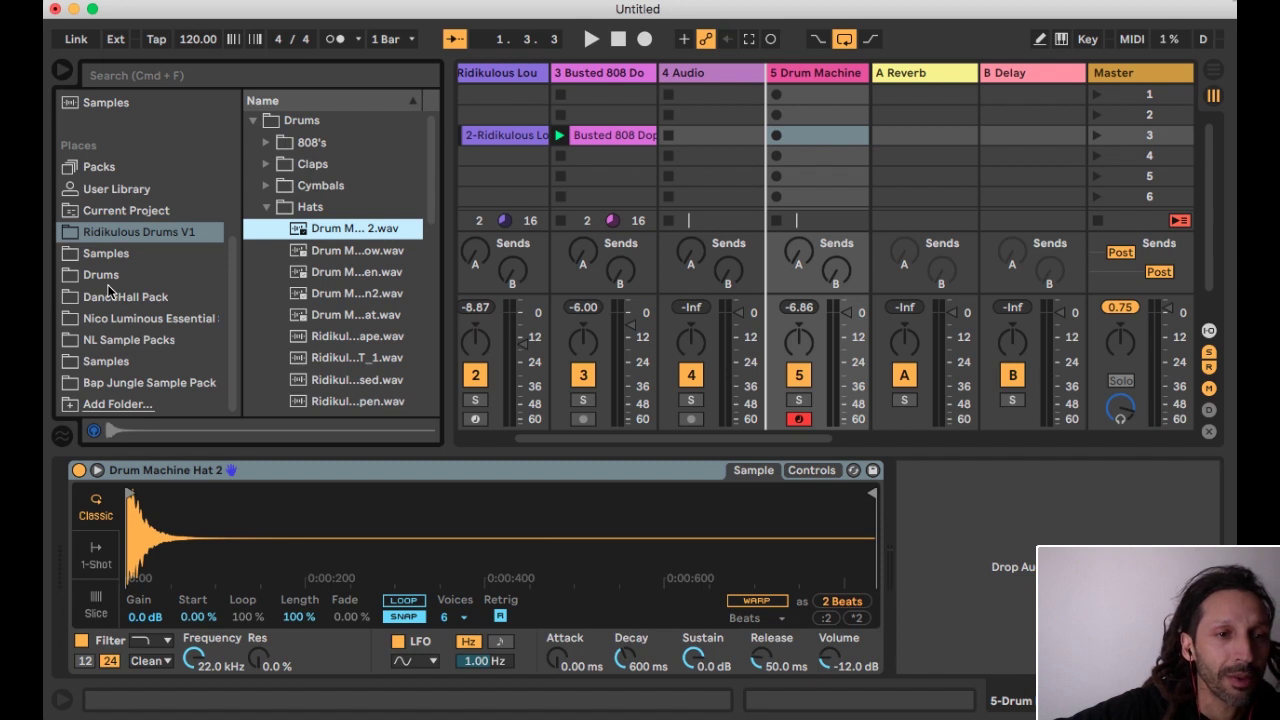
{"action": "scroll", "coordinate": [108, 288], "scroll_direction": "up", "scroll_amount": 1}
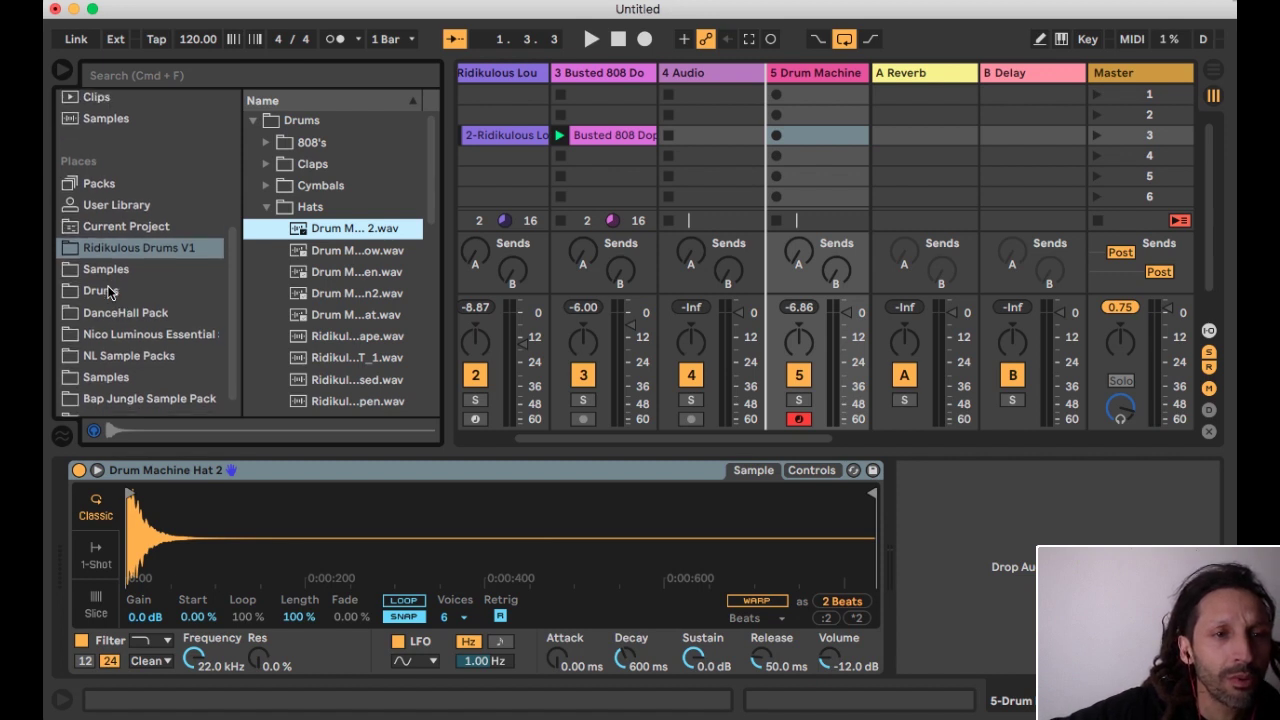
{"action": "scroll", "coordinate": [108, 289], "scroll_direction": "up", "scroll_amount": 5}
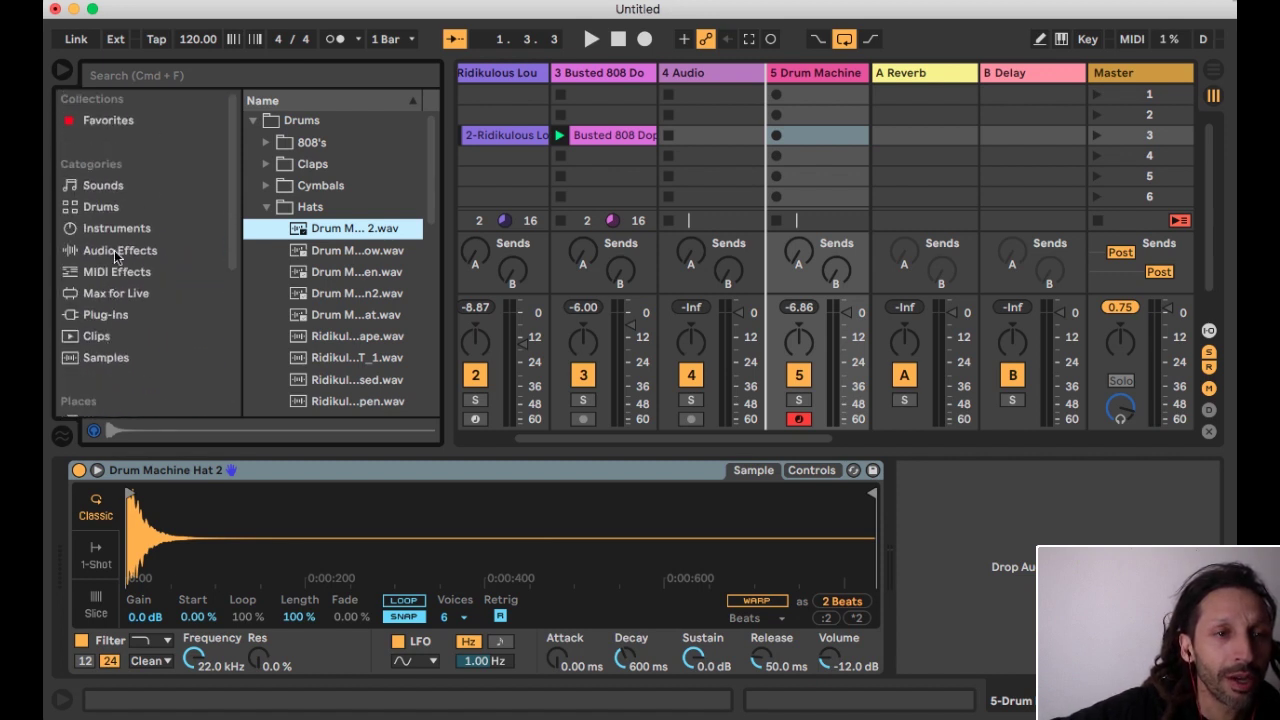
Add an Arpeggiator from MIDI Effects ahead of the Hat 2 Simpler on track 5
{"action": "left_click", "coordinate": [113, 283]}
{"action": "left_click_drag", "start_coordinate": [271, 122], "coordinate": [74, 540]}
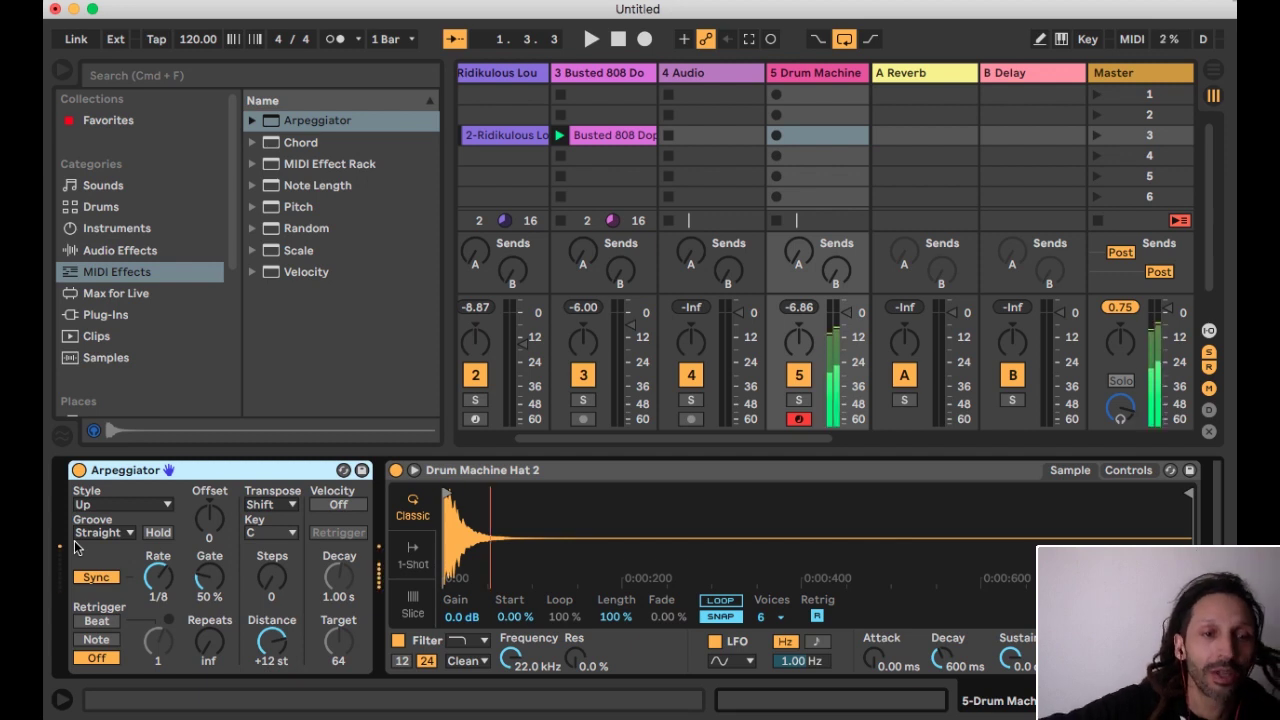
{"action": "scroll", "coordinate": [160, 581], "scroll_direction": "up", "scroll_amount": 1}
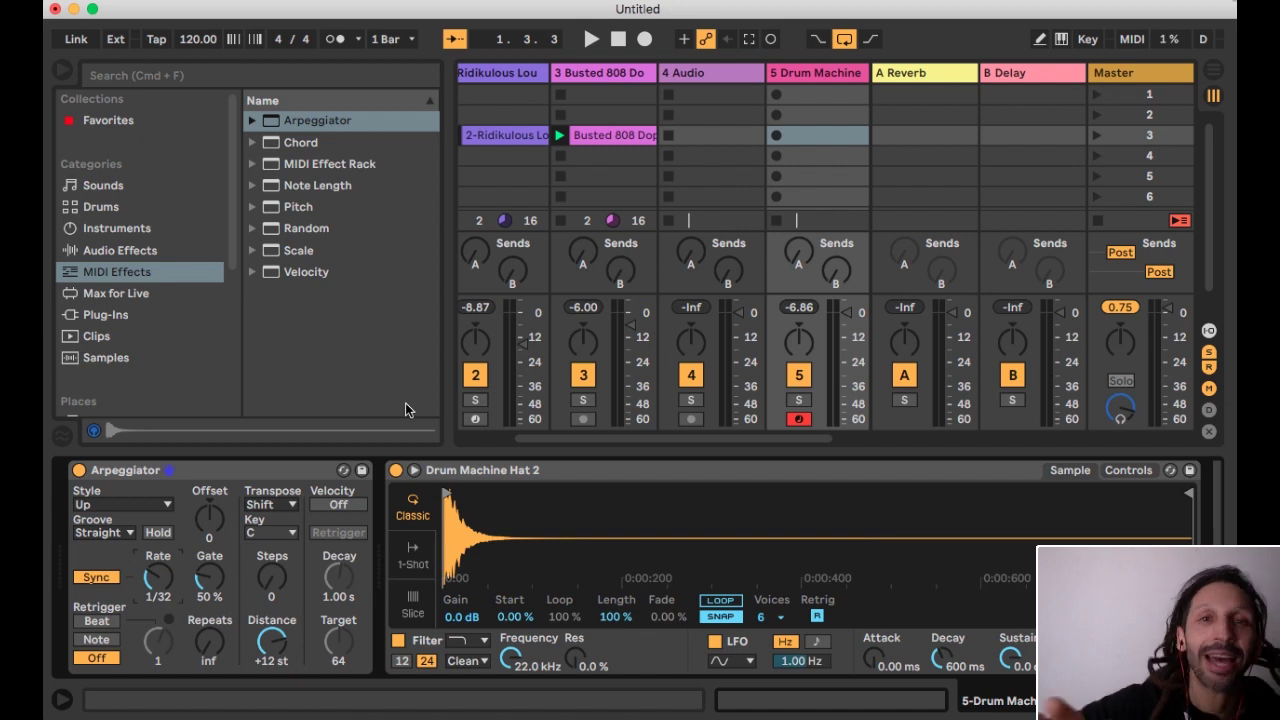
Record a hat clip in track 5's third slot, solo the track, and show the clip's envelopes
{"action": "left_click", "coordinate": [777, 136]}
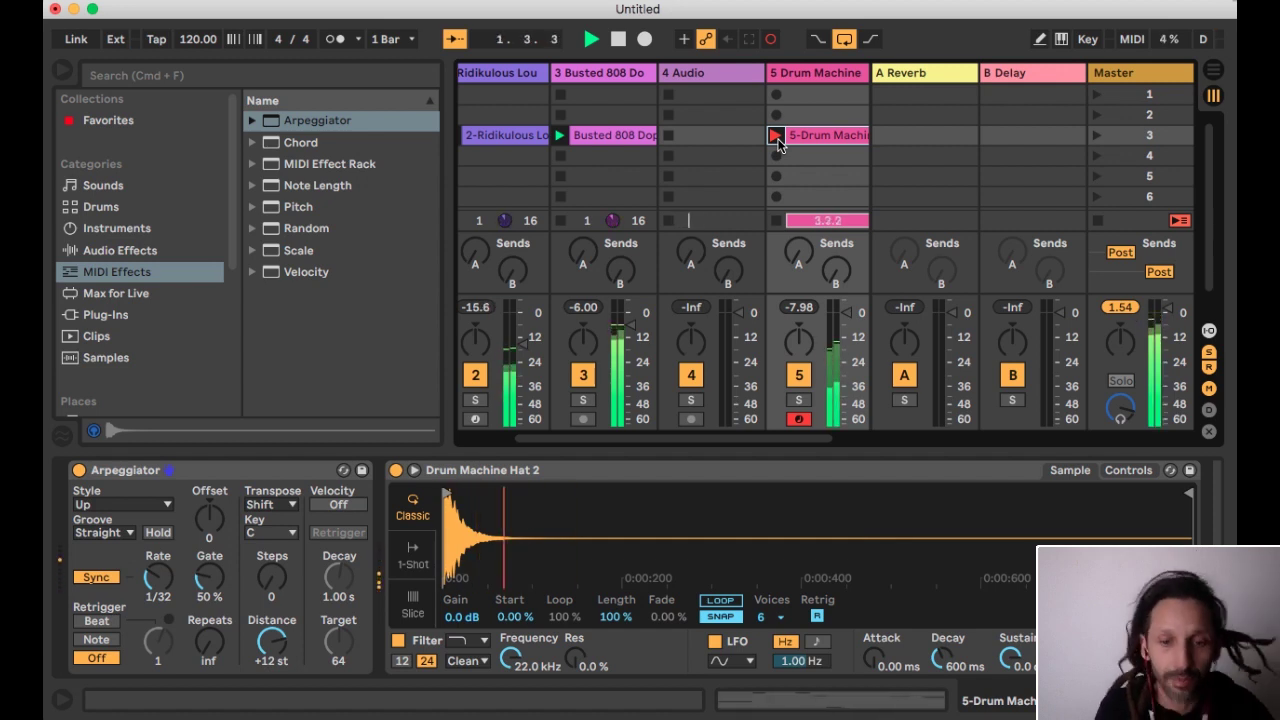
{"action": "left_click", "coordinate": [776, 136]}
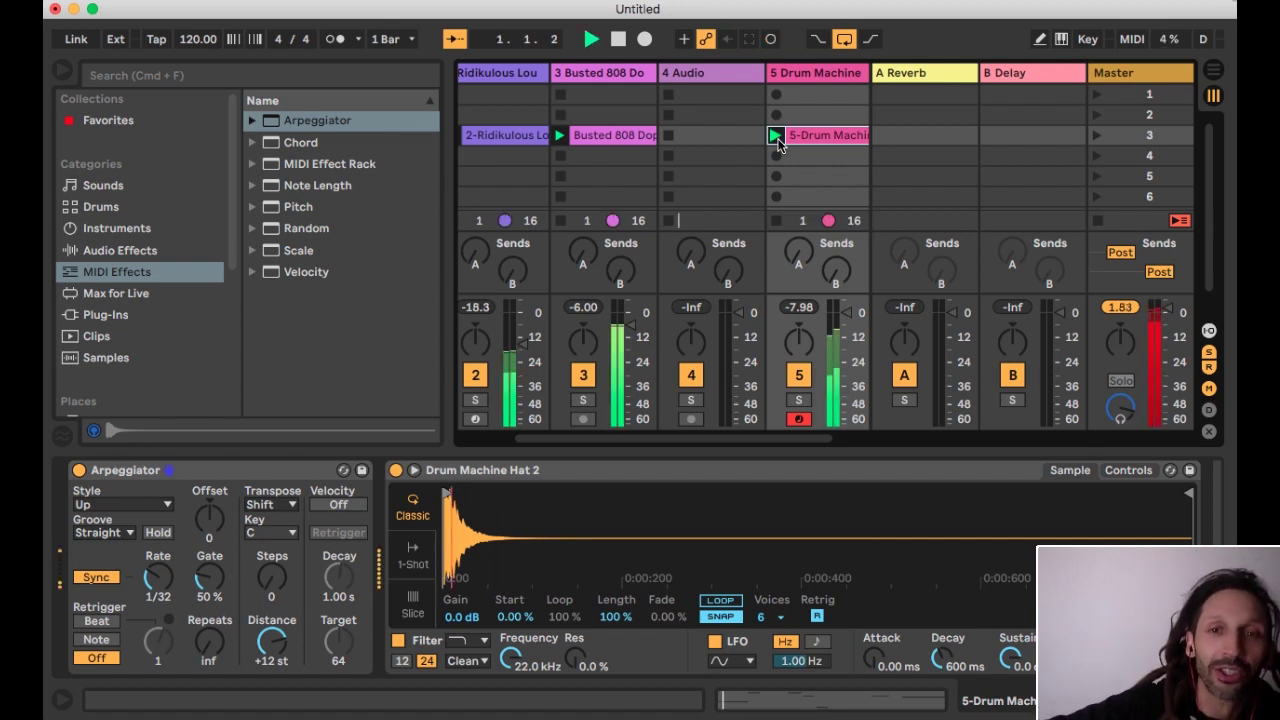
{"action": "left_click", "coordinate": [800, 400]}
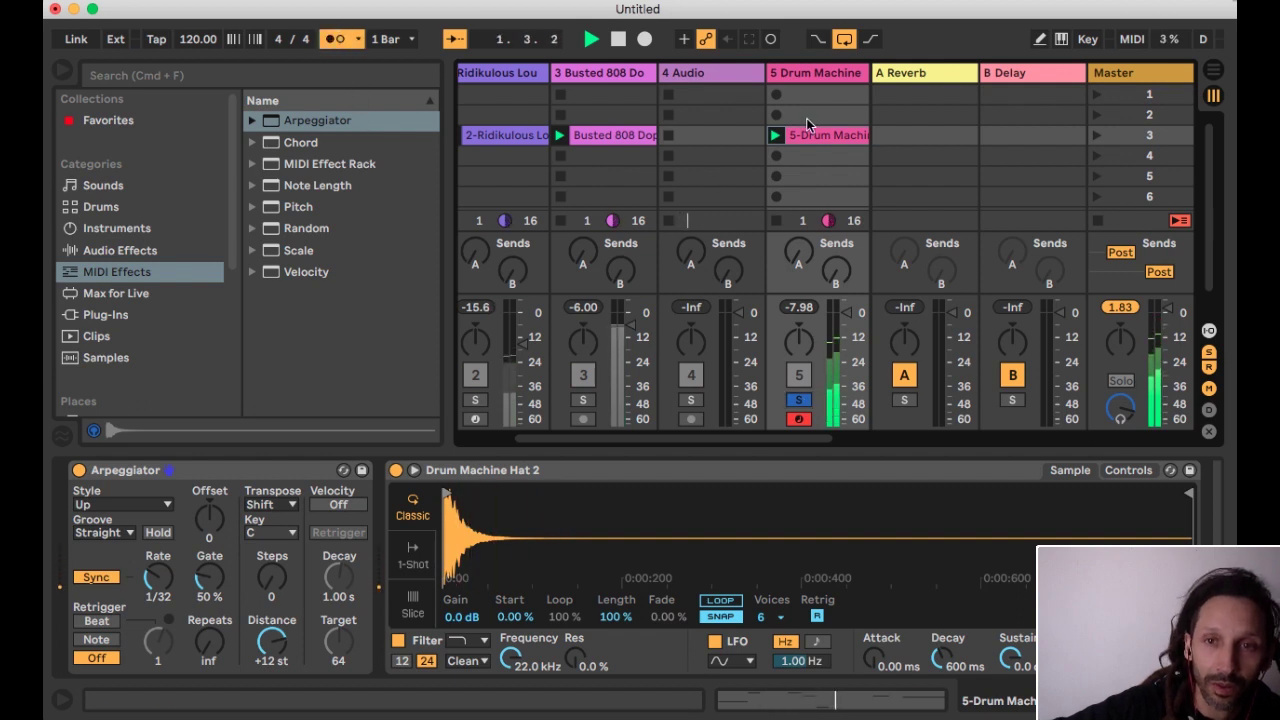
{"action": "left_click", "coordinate": [812, 134]}
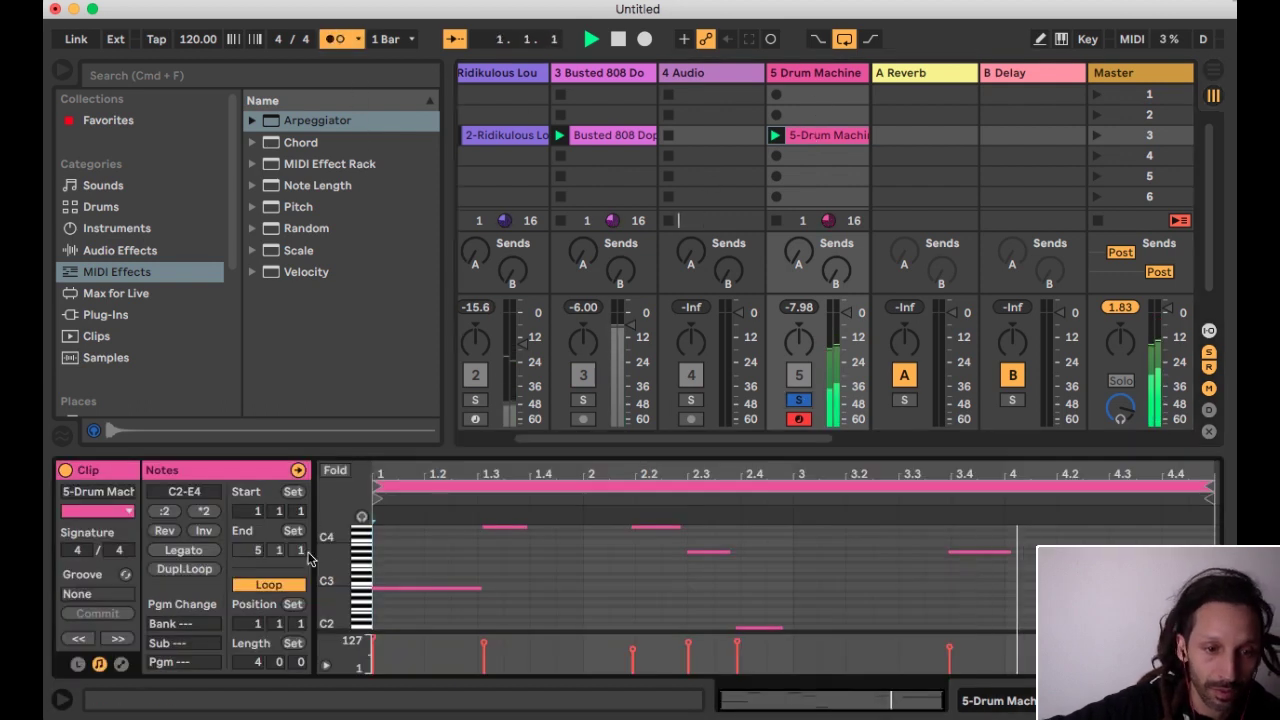
{"action": "left_click", "coordinate": [121, 664]}
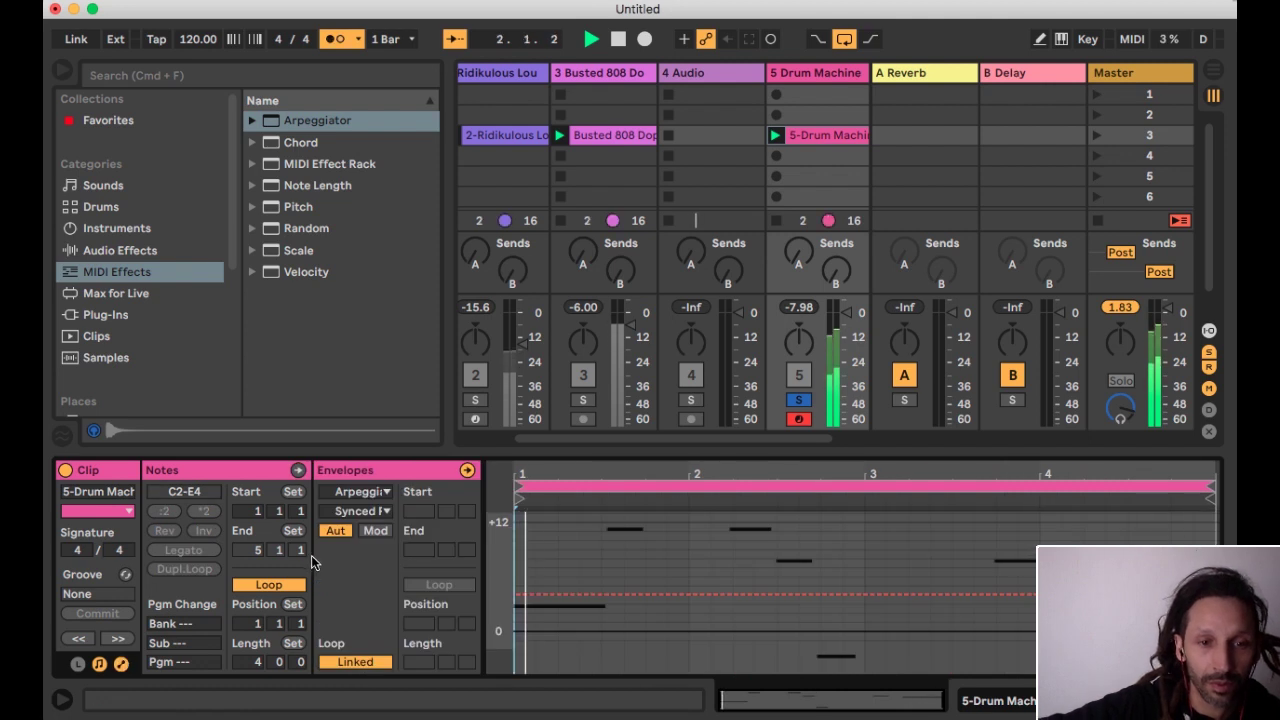
Stop playback, heighten the clip editor, and select the Arpeggiator's Synced Rate envelope
{"action": "key", "text": "space"}
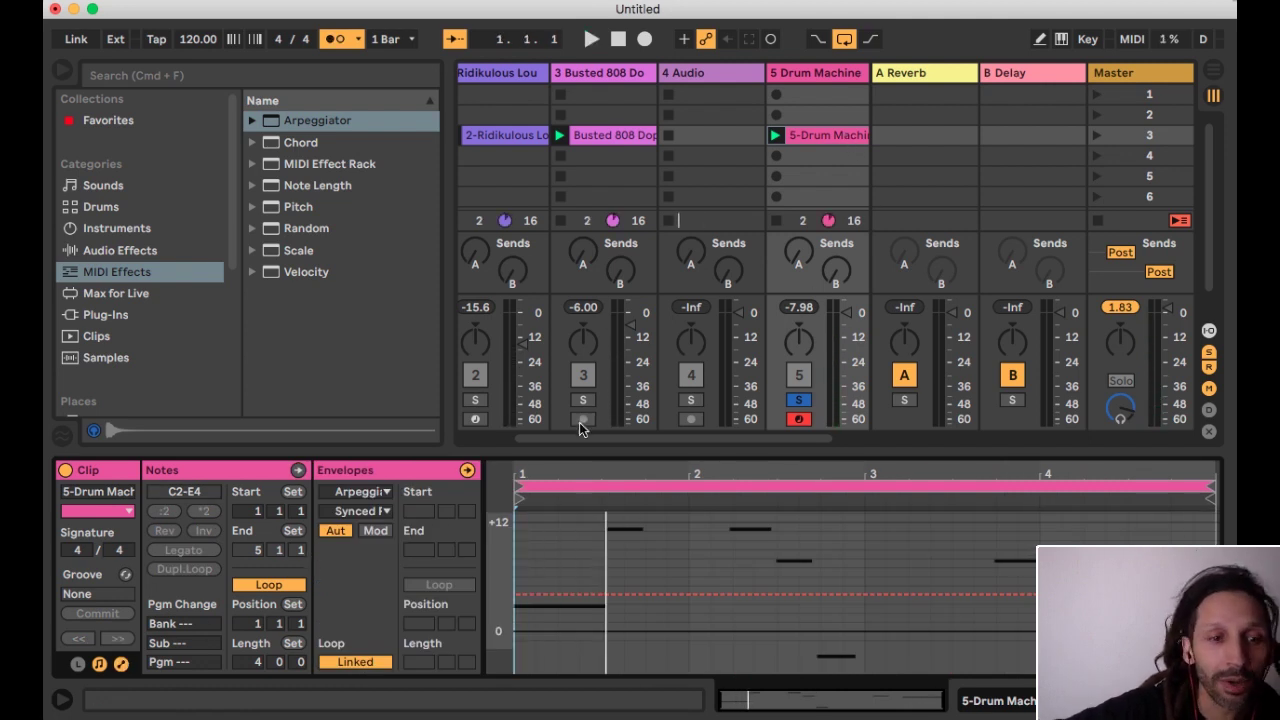
{"action": "left_click", "coordinate": [121, 664]}
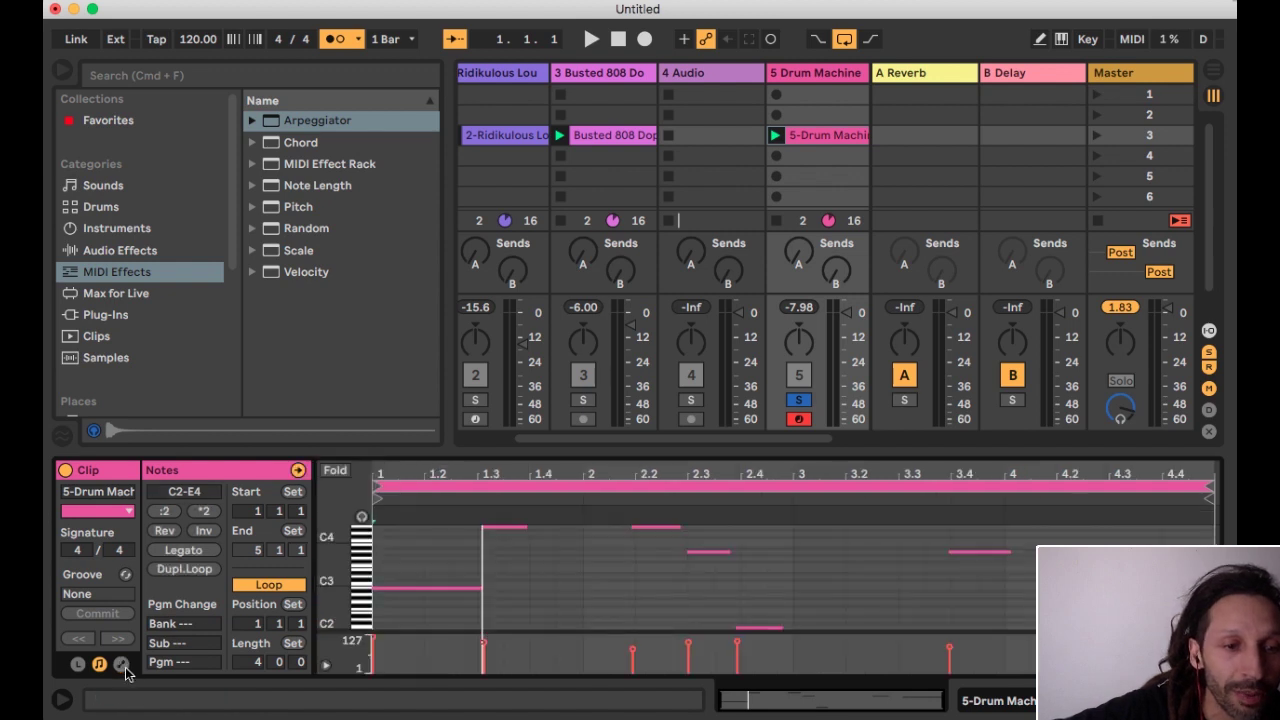
{"action": "left_click", "coordinate": [121, 664]}
{"action": "left_click_drag", "start_coordinate": [602, 450], "coordinate": [616, 385]}
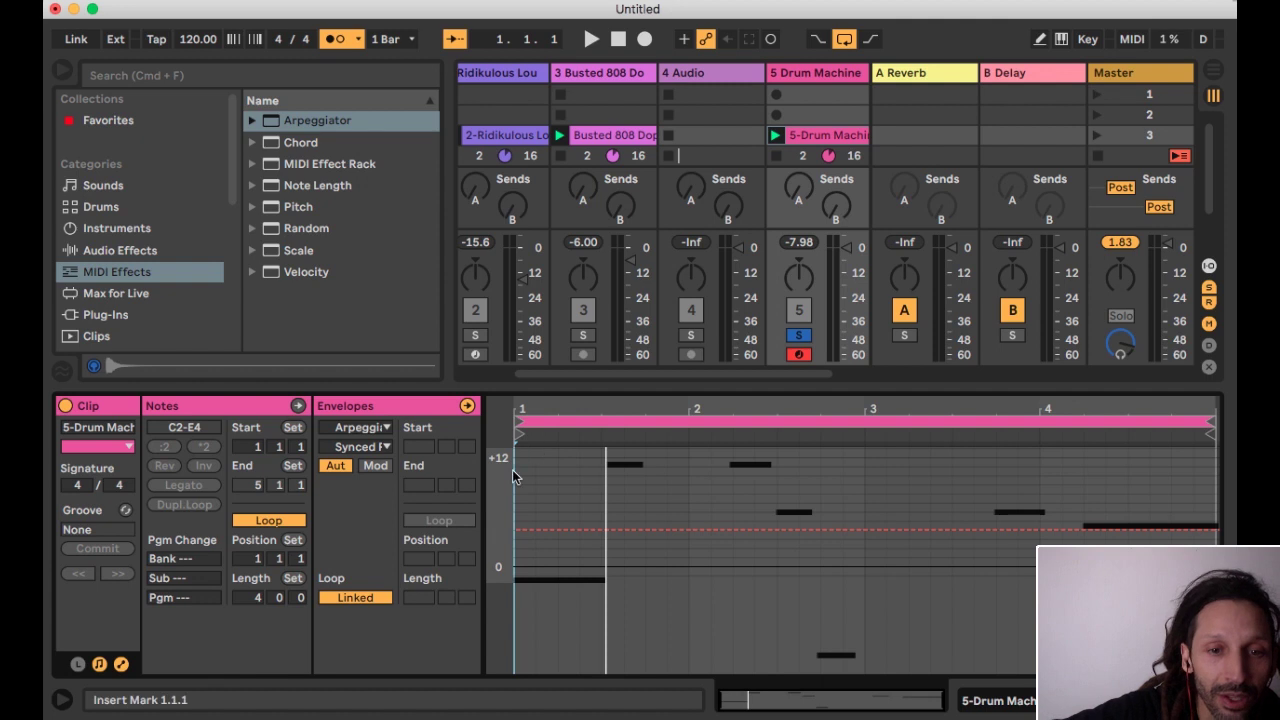
{"action": "left_click", "coordinate": [379, 448]}
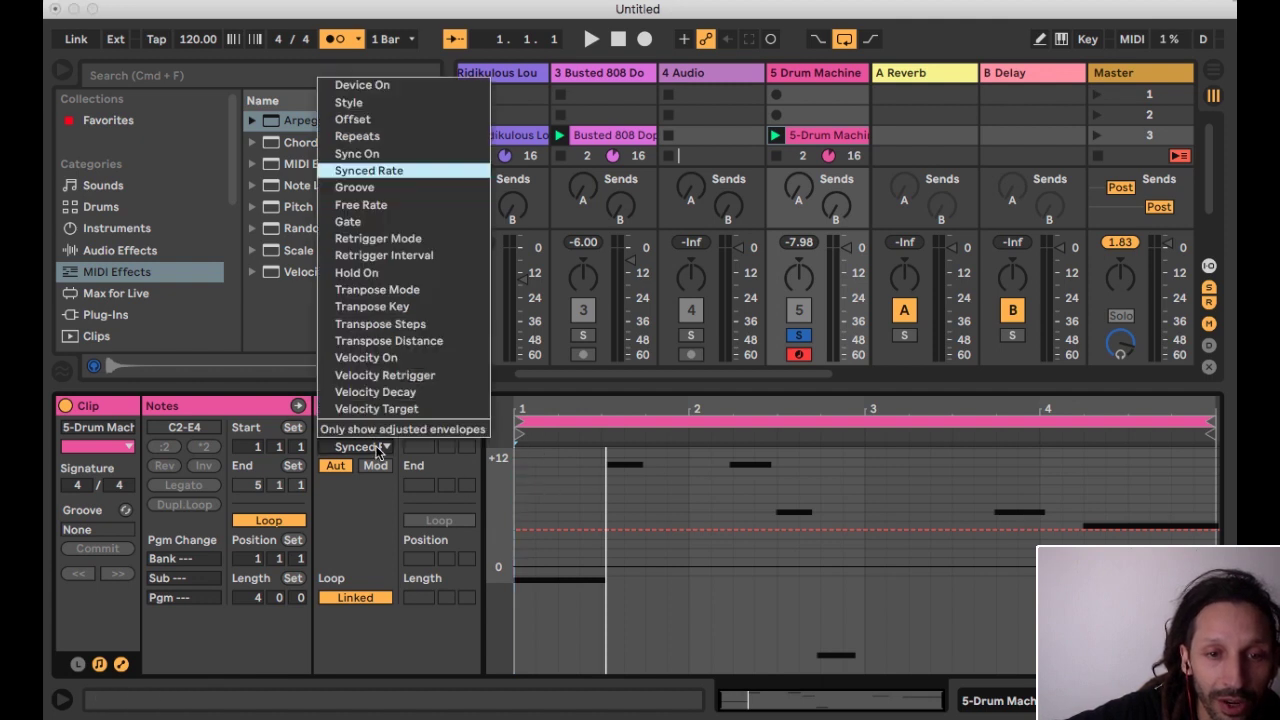
{"action": "left_click", "coordinate": [583, 408]}
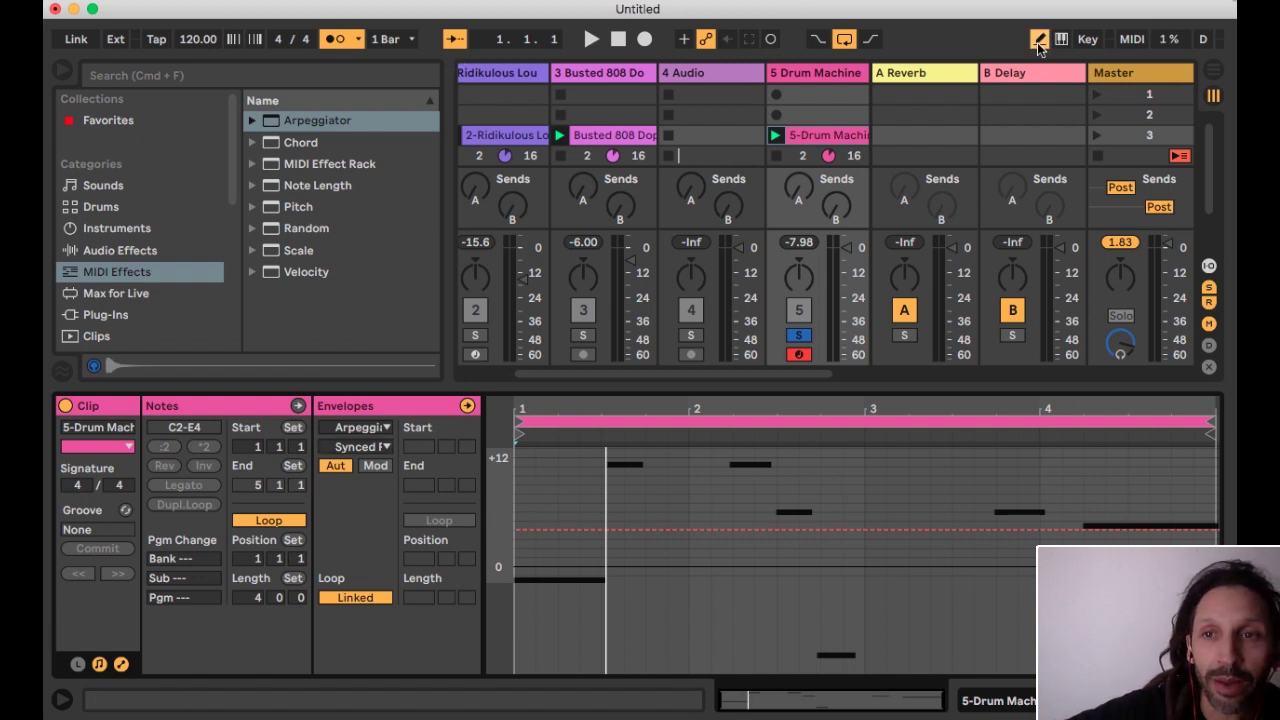
Draw raised and lower Synced Rate steps across bar 1 into bar 2 while playing
{"action": "key", "text": "space"}
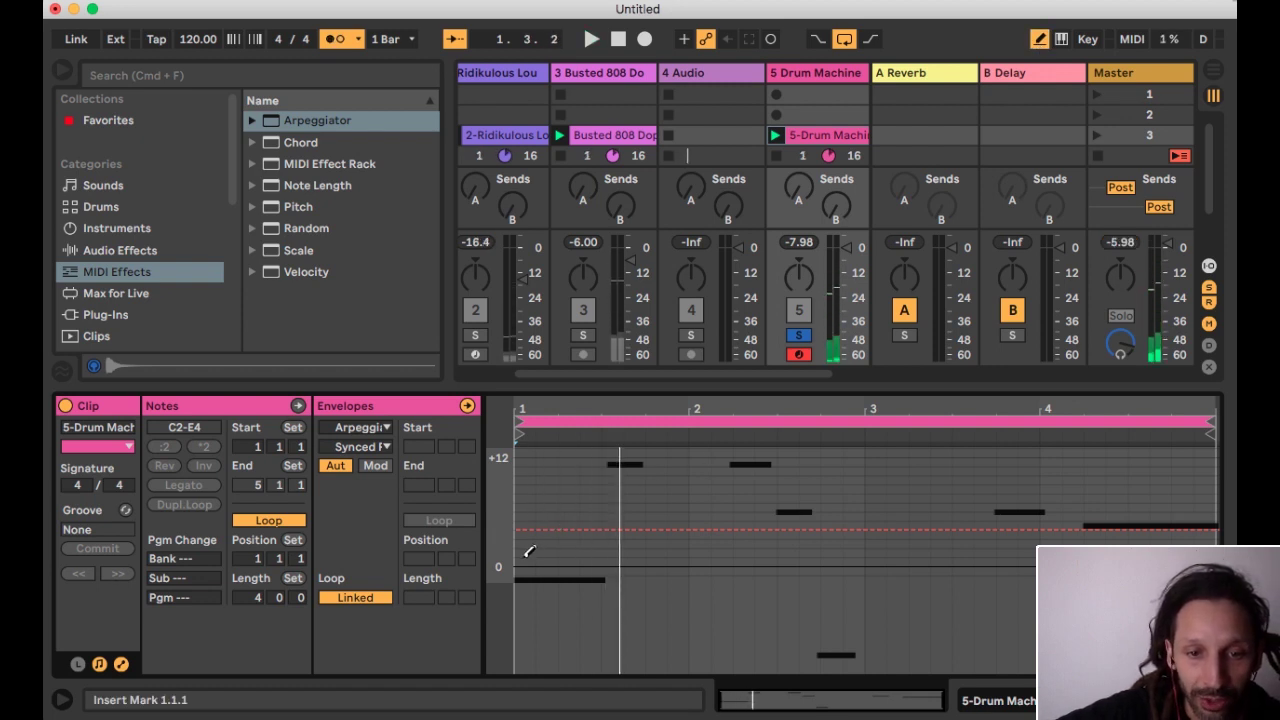
{"action": "mouse_move", "coordinate": [528, 549]}
{"action": "left_mouse_down"}
{"action": "mouse_move", "coordinate": [581, 545]}
{"action": "mouse_move", "coordinate": [566, 513]}
{"action": "mouse_move", "coordinate": [530, 494]}
{"action": "mouse_move", "coordinate": [596, 483]}
{"action": "left_mouse_up"}
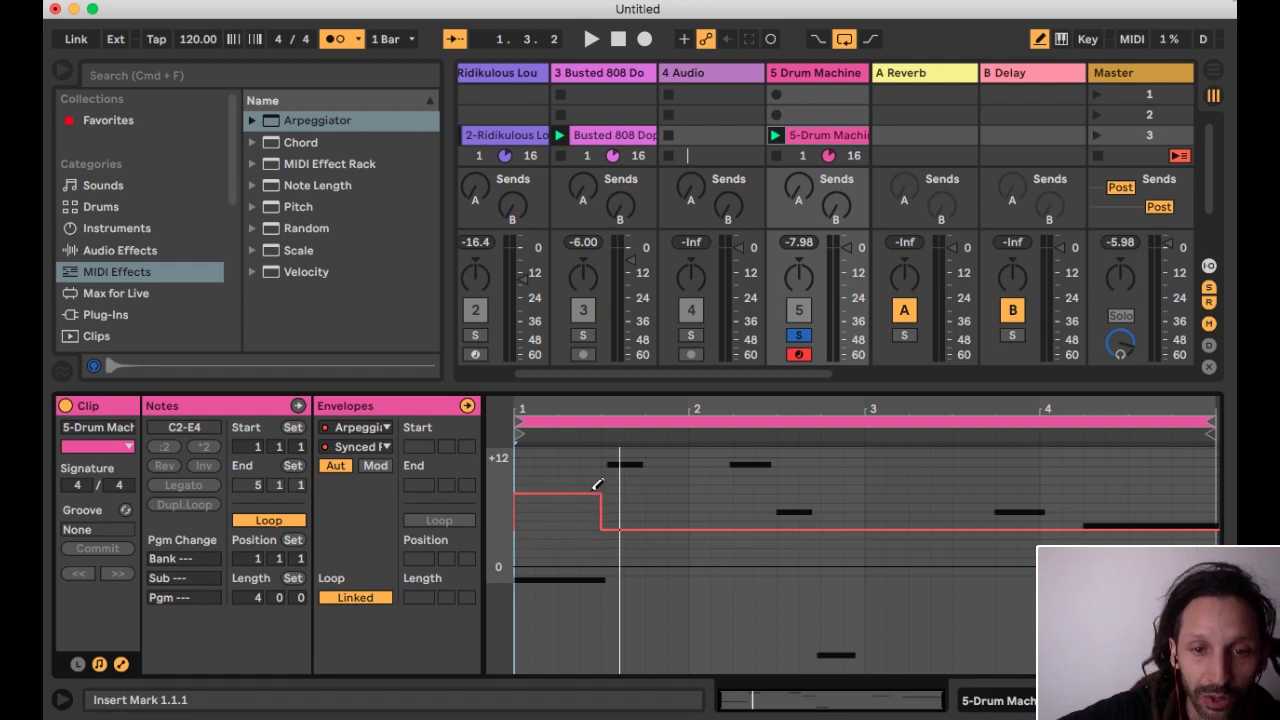
{"action": "key", "text": "space"}
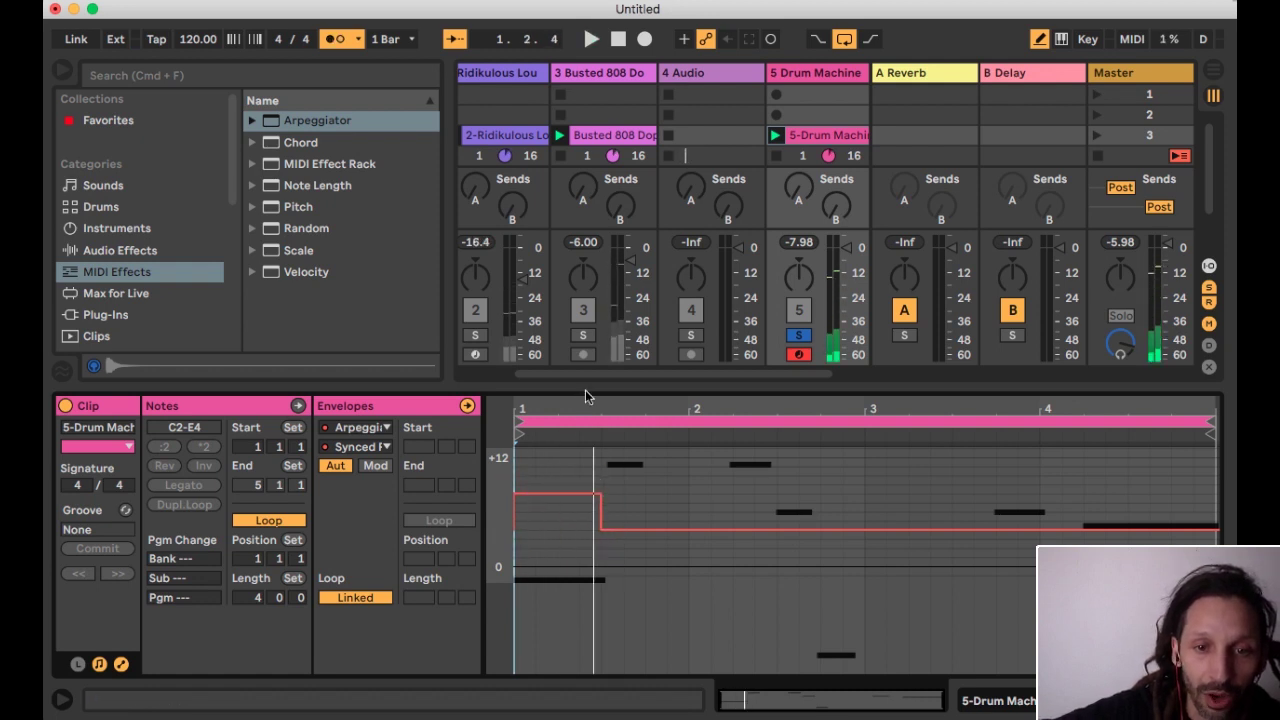
{"action": "mouse_move", "coordinate": [575, 488]}
{"action": "left_mouse_down"}
{"action": "mouse_move", "coordinate": [568, 502]}
{"action": "mouse_move", "coordinate": [598, 496]}
{"action": "left_mouse_up"}
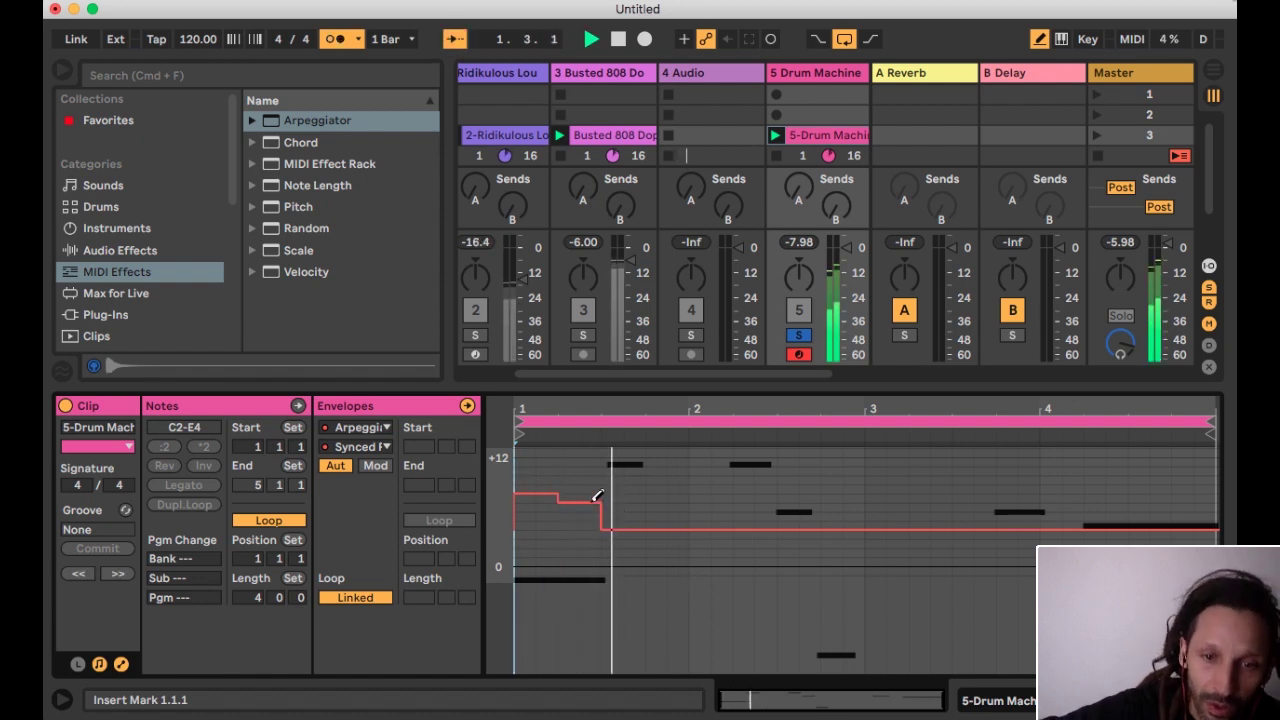
{"action": "left_click_drag", "start_coordinate": [611, 500], "coordinate": [641, 492]}
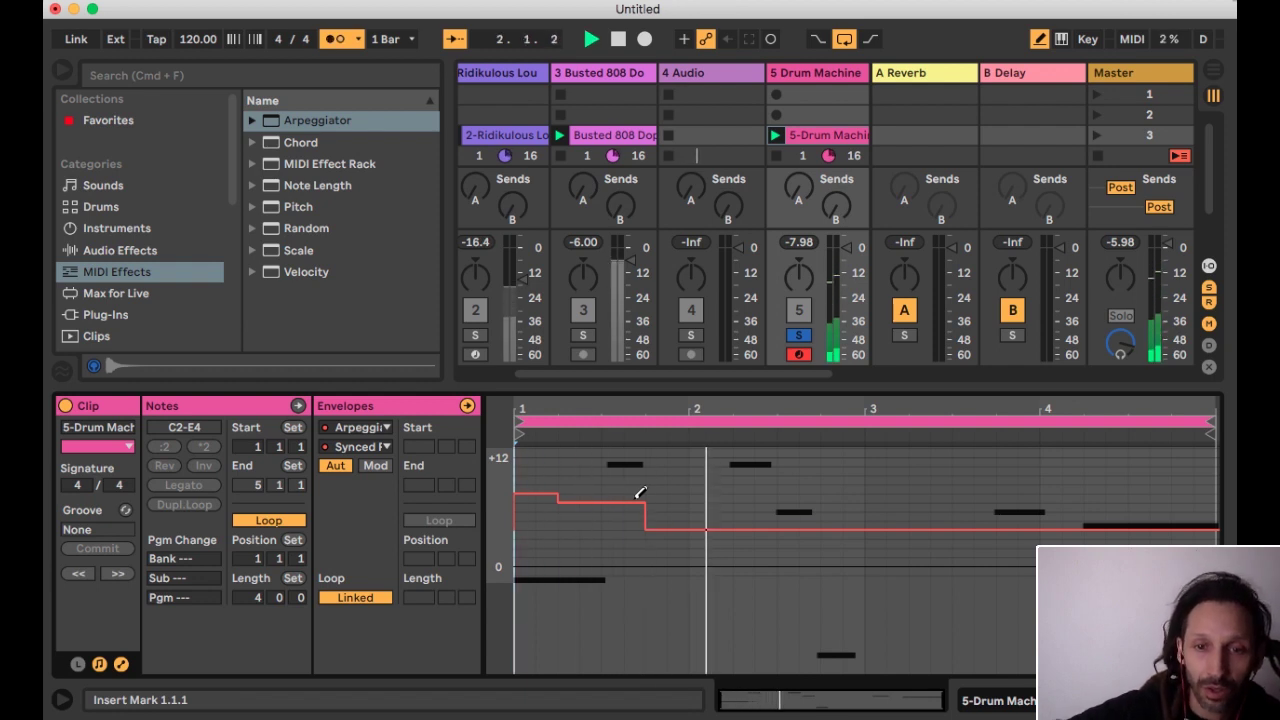
Draw raised rate steps through bar 2, add a dip before bar 3, and listen back
{"action": "left_click", "coordinate": [742, 484]}
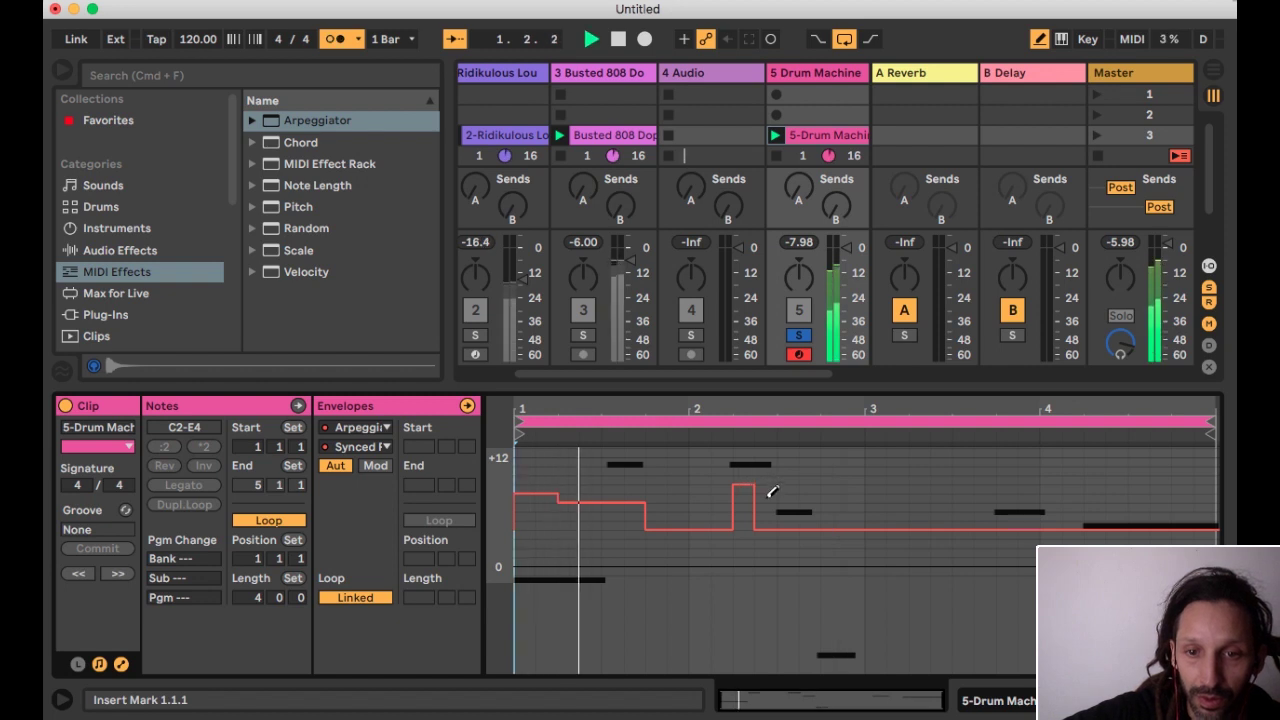
{"action": "left_click", "coordinate": [766, 490]}
{"action": "mouse_move", "coordinate": [773, 488]}
{"action": "left_mouse_down"}
{"action": "mouse_move", "coordinate": [806, 500]}
{"action": "mouse_move", "coordinate": [808, 480]}
{"action": "mouse_move", "coordinate": [822, 486]}
{"action": "left_mouse_up"}
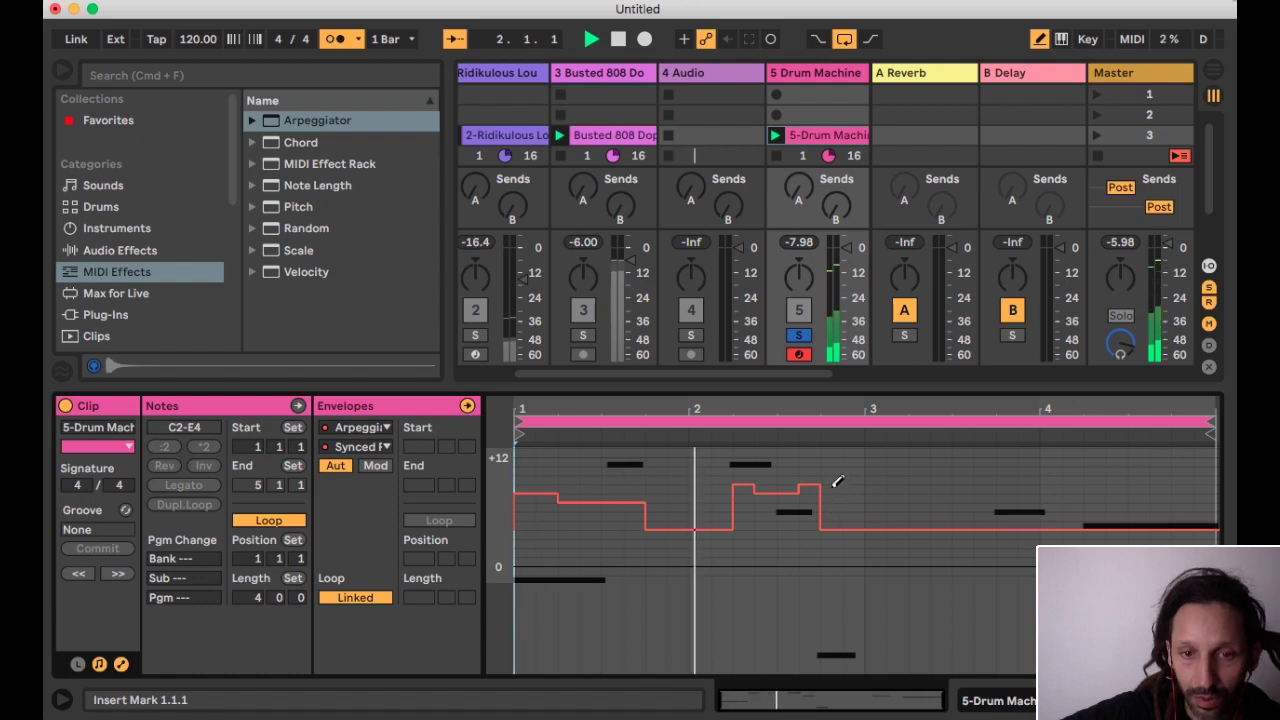
{"action": "left_click_drag", "start_coordinate": [834, 488], "coordinate": [850, 490]}
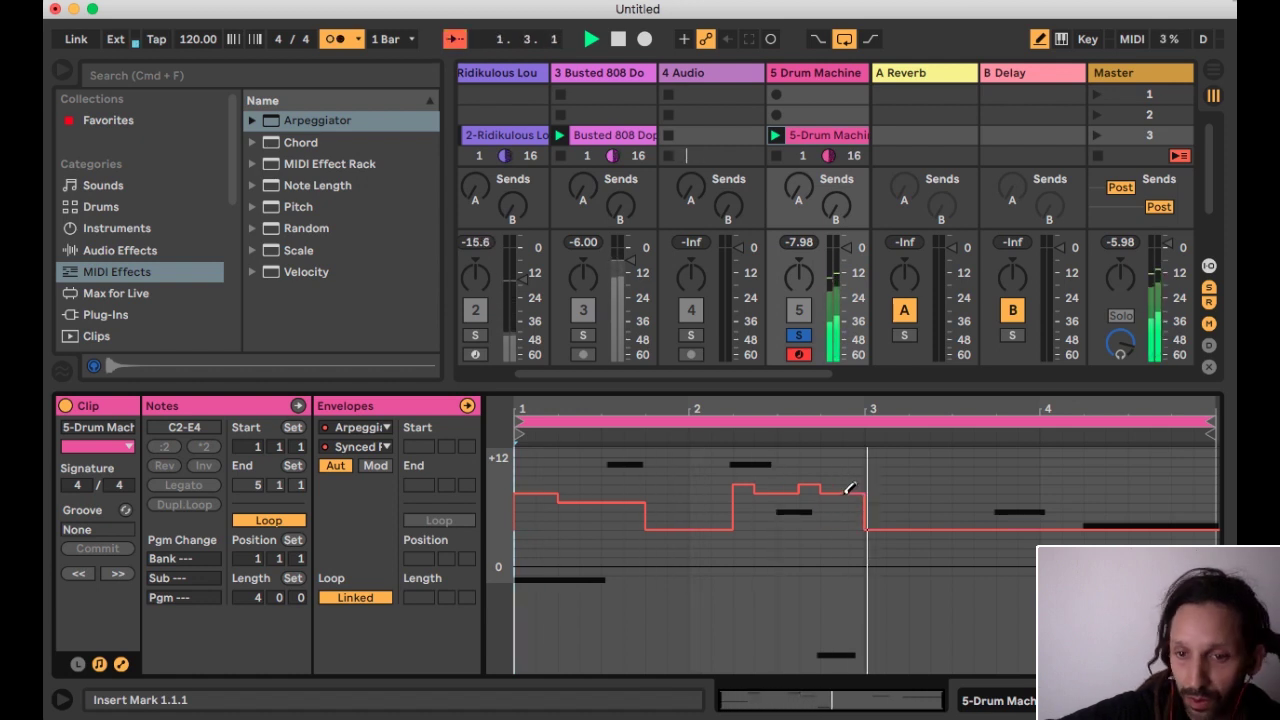
{"action": "key", "text": "space"}
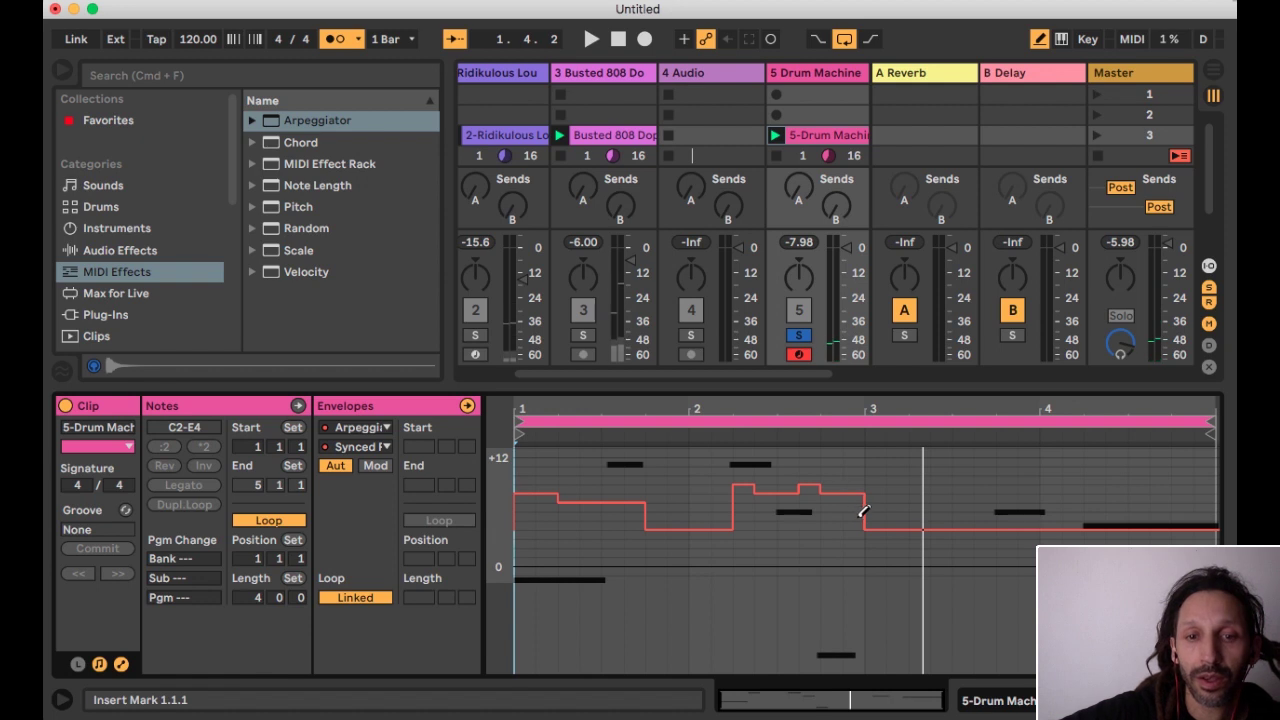
{"action": "left_click_drag", "start_coordinate": [866, 524], "coordinate": [865, 541]}
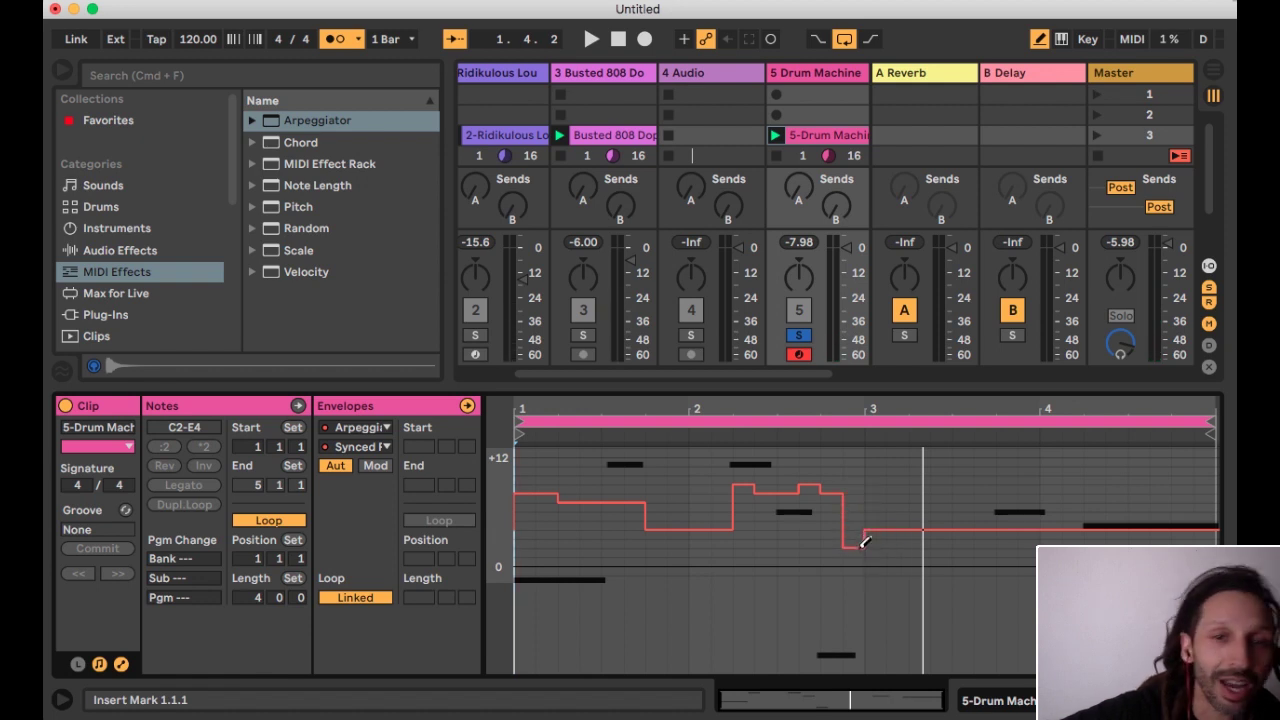
{"action": "key", "text": "space"}
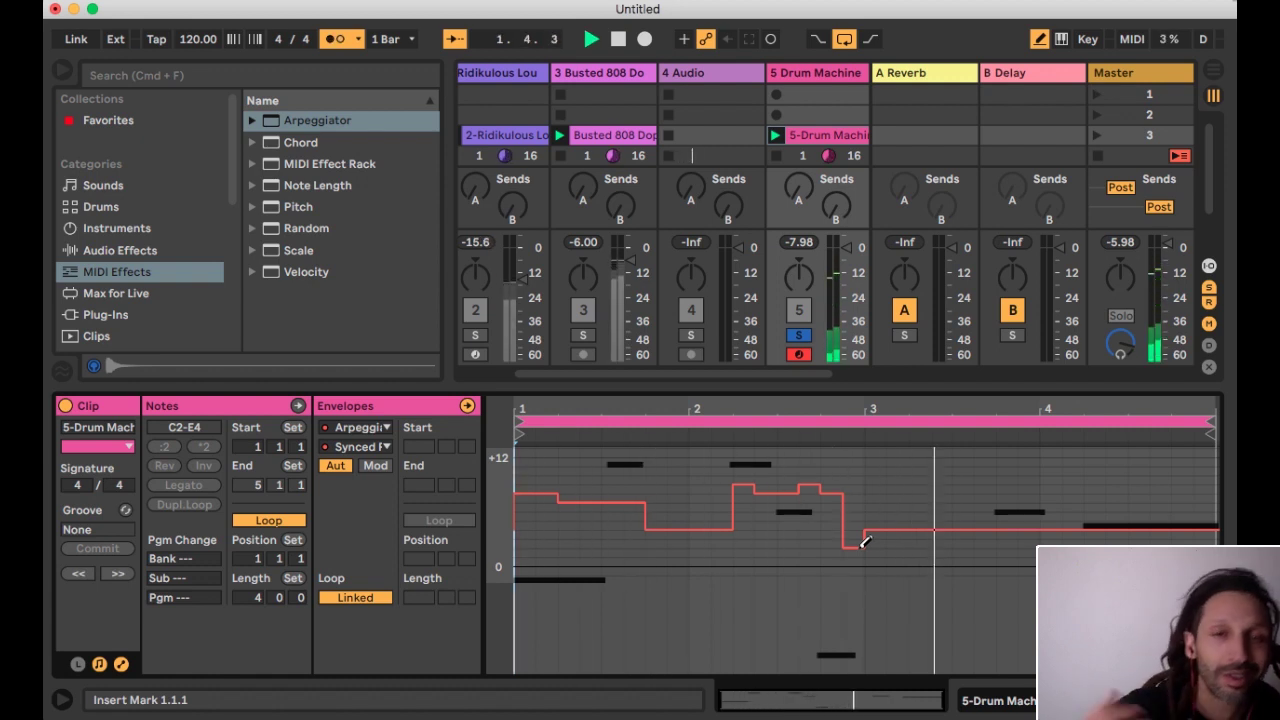
{"action": "key", "text": "space"}
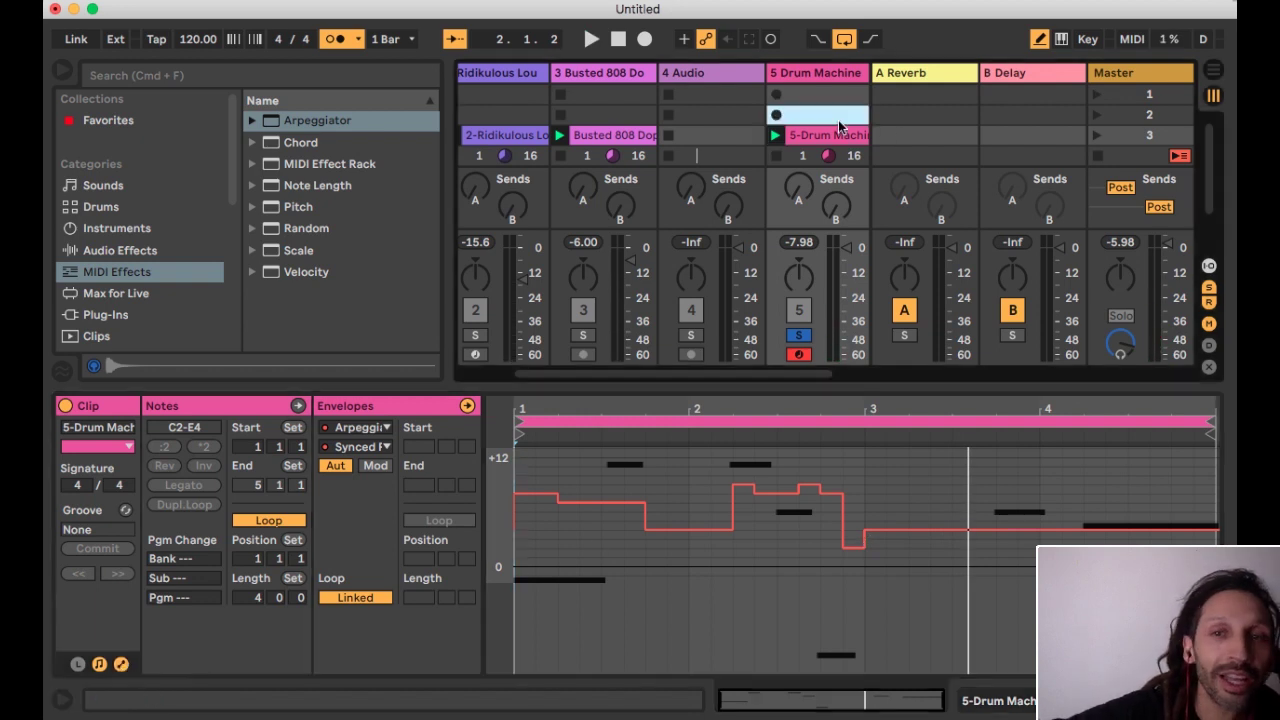
Reselect the hat clip and toggle its envelopes view off and back on
{"action": "left_click", "coordinate": [838, 120]}
{"action": "left_click", "coordinate": [833, 135]}
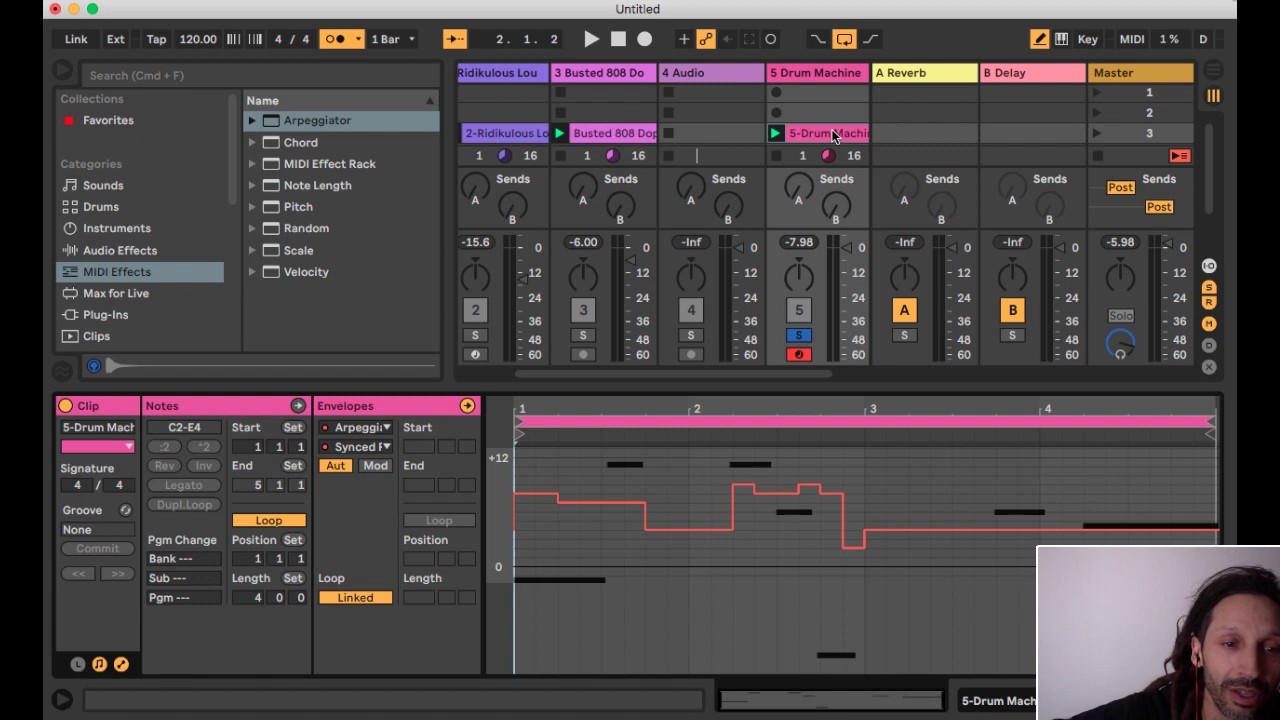
{"action": "left_click", "coordinate": [121, 666]}
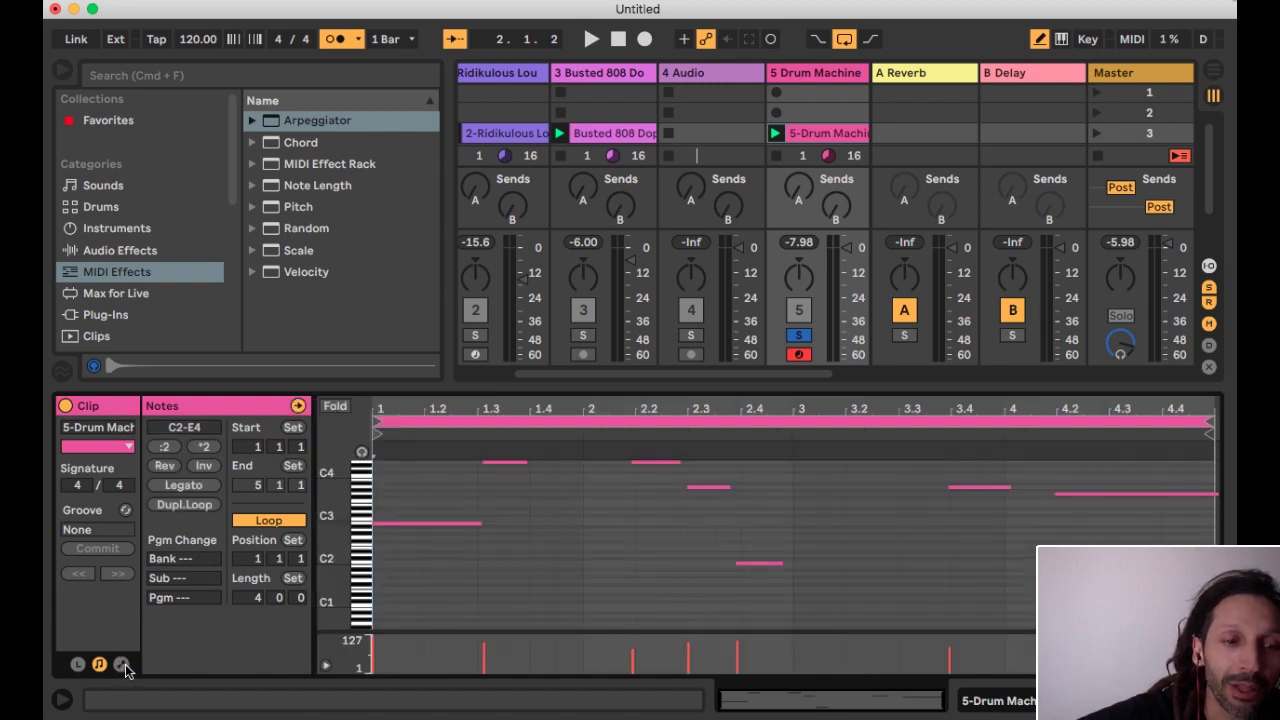
{"action": "left_click", "coordinate": [121, 666]}
Show the Arpeggiator Synced Rate envelope, play the clip, then return to the notes
{"action": "left_click", "coordinate": [379, 430]}
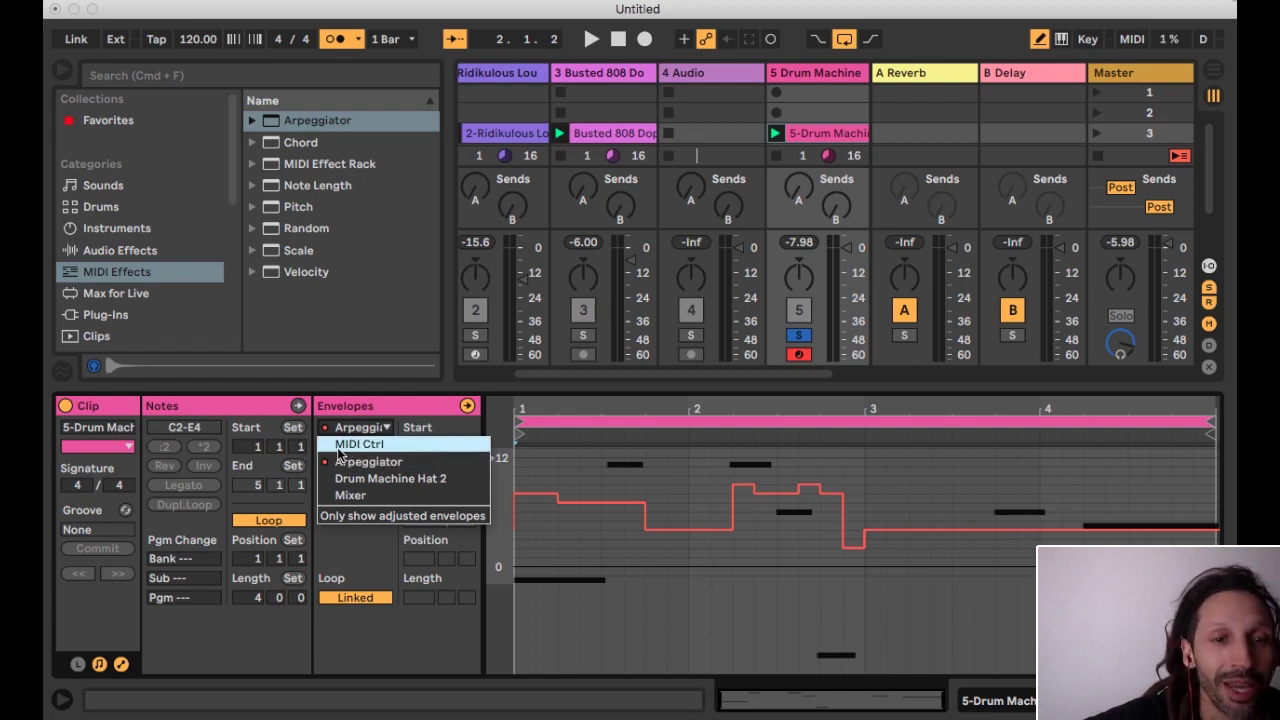
{"action": "left_click", "coordinate": [421, 416]}
{"action": "left_click", "coordinate": [375, 450]}
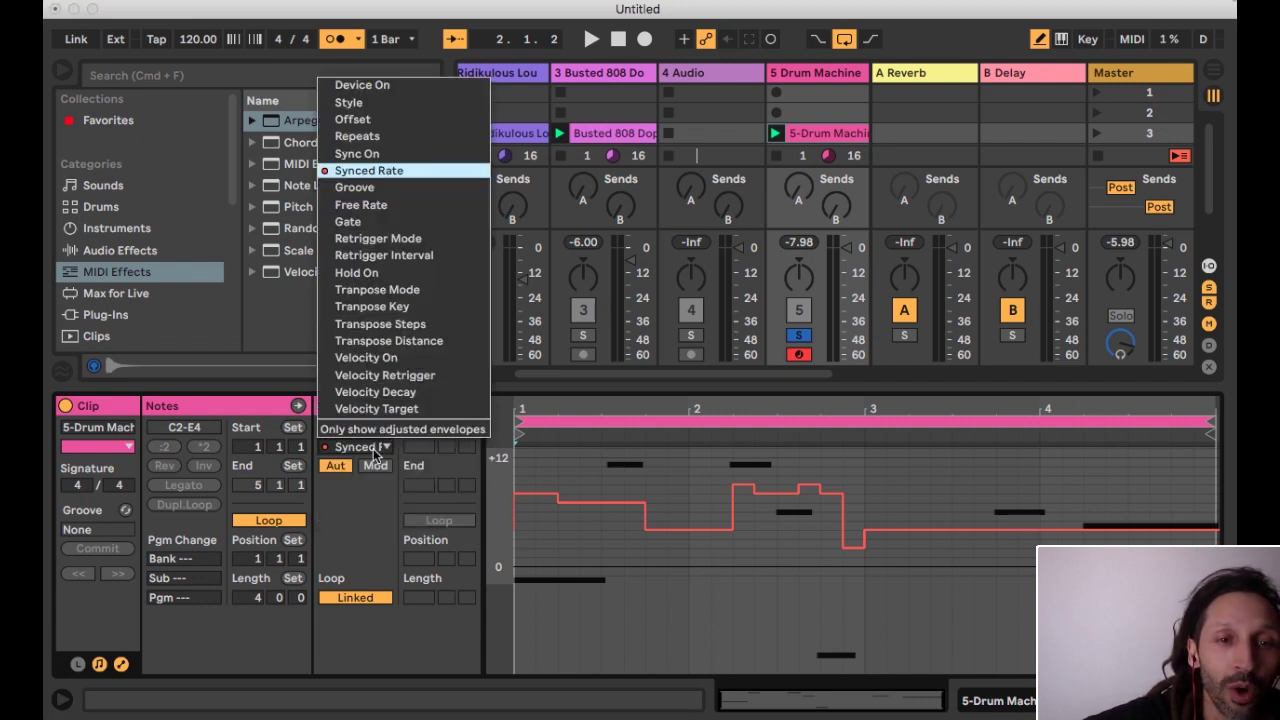
{"action": "left_click", "coordinate": [374, 172]}
{"action": "key", "text": "space"}
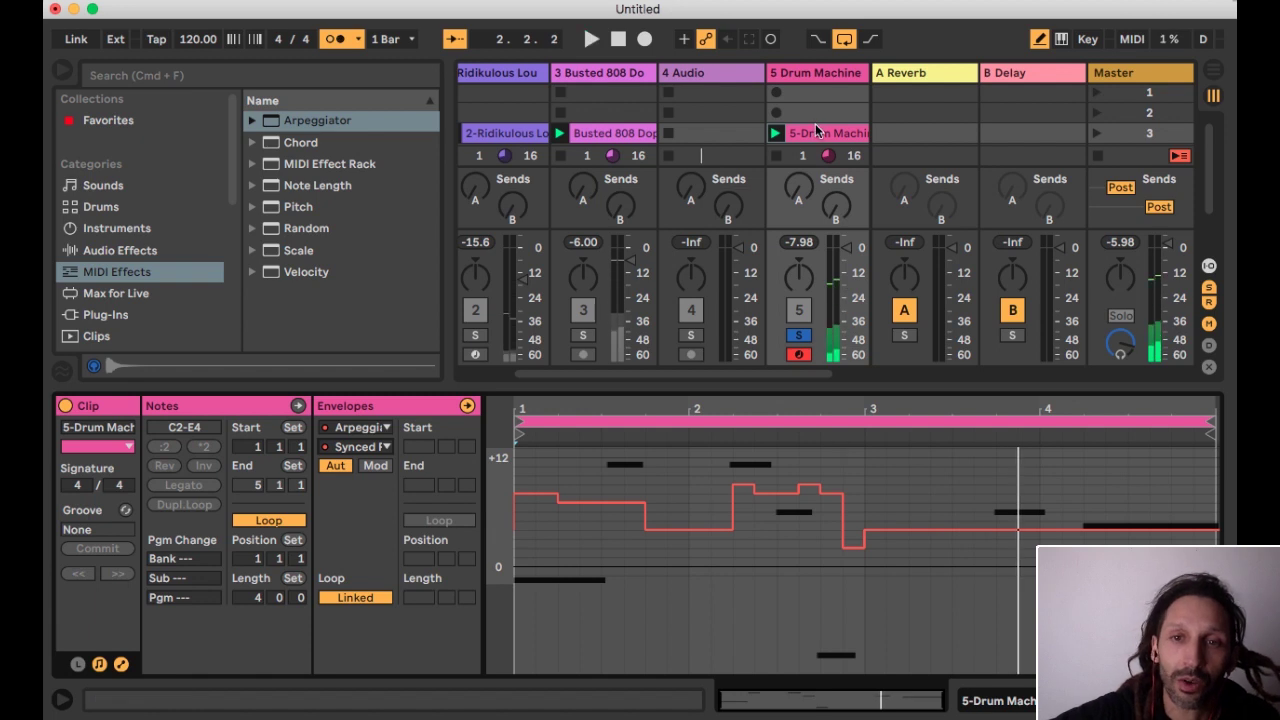
{"action": "left_click", "coordinate": [122, 665]}
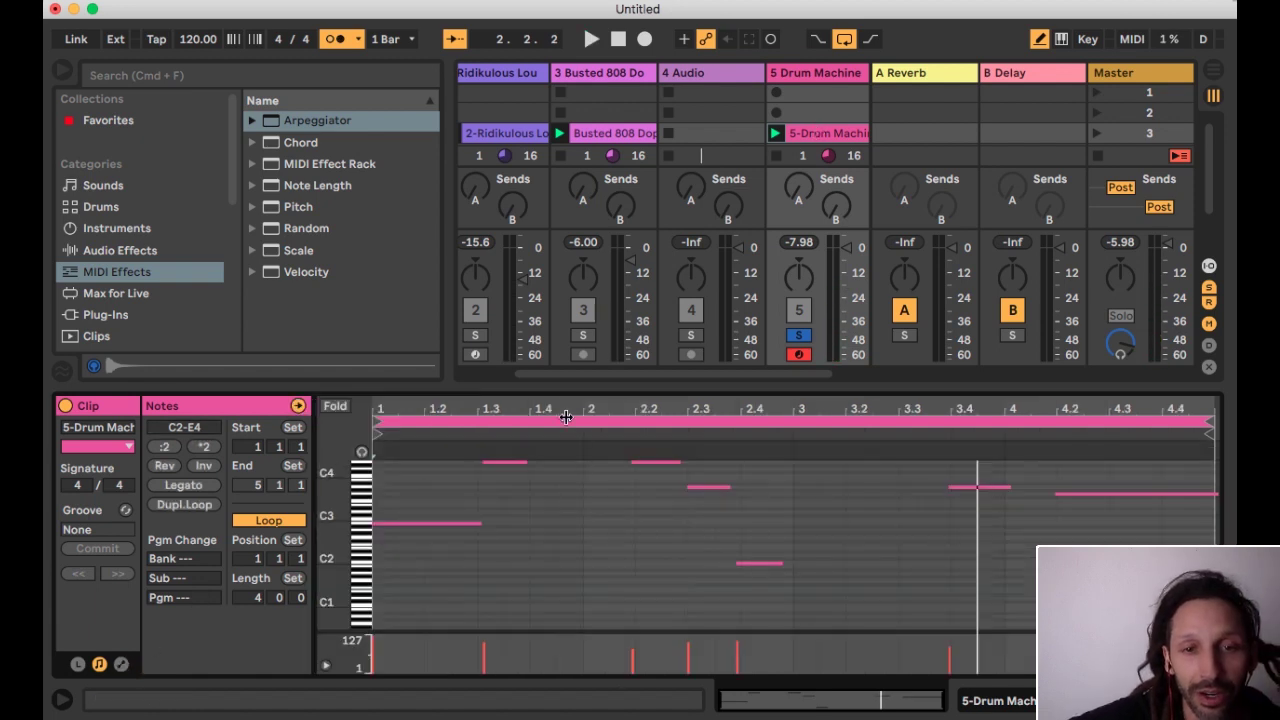
Fold the piano roll, add a B2 hat note from 3.1.1 to 3.3.3, and play it
{"action": "left_click", "coordinate": [335, 406]}
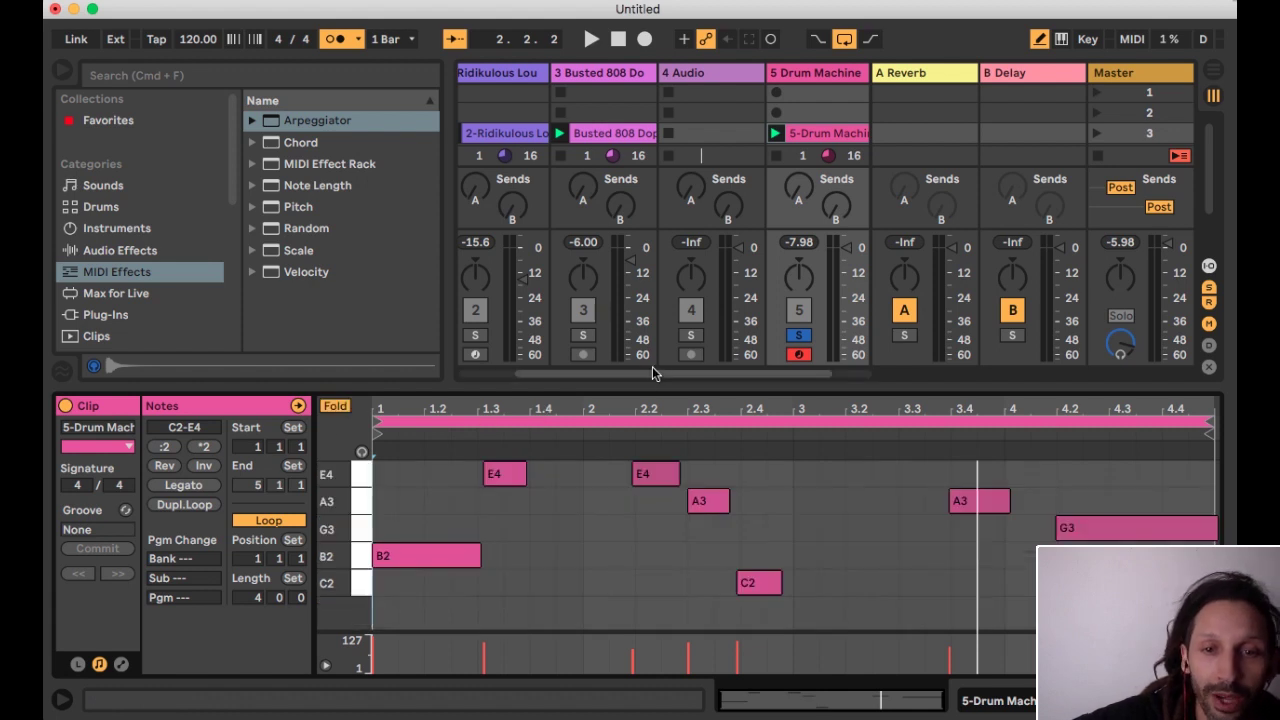
{"action": "left_click_drag", "start_coordinate": [656, 389], "coordinate": [656, 373]}
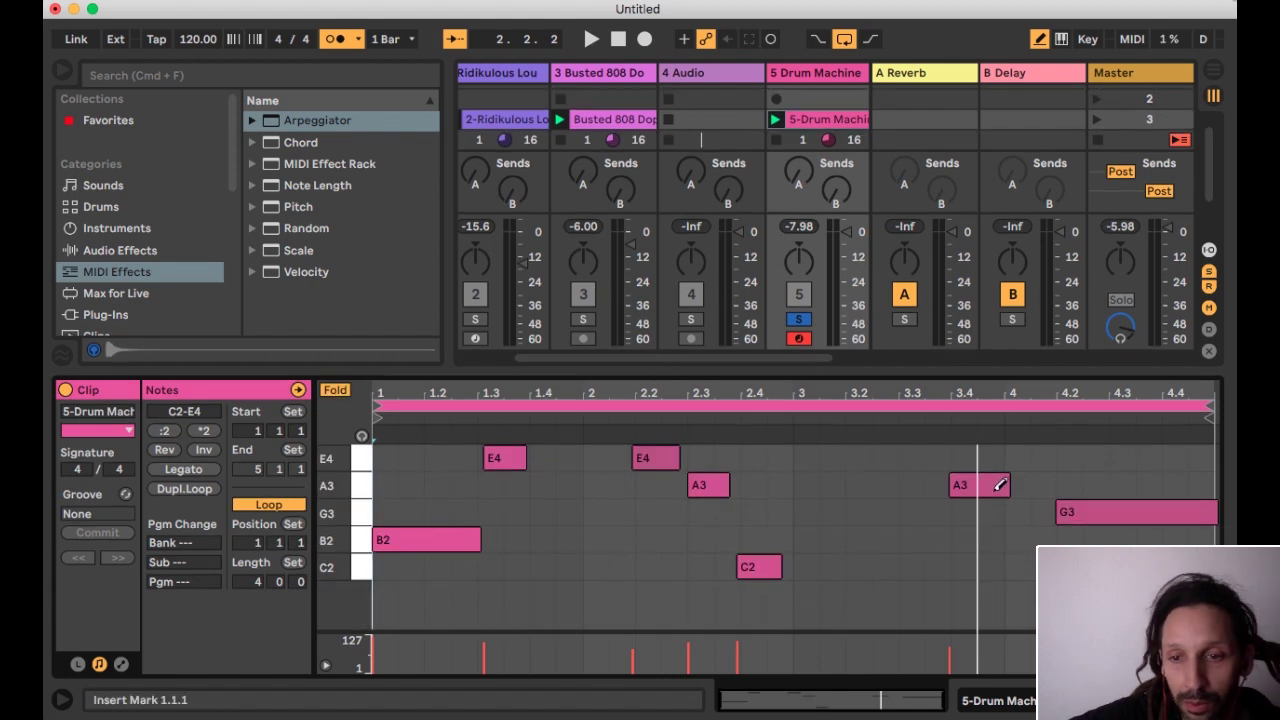
{"action": "double_click", "coordinate": [806, 541]}
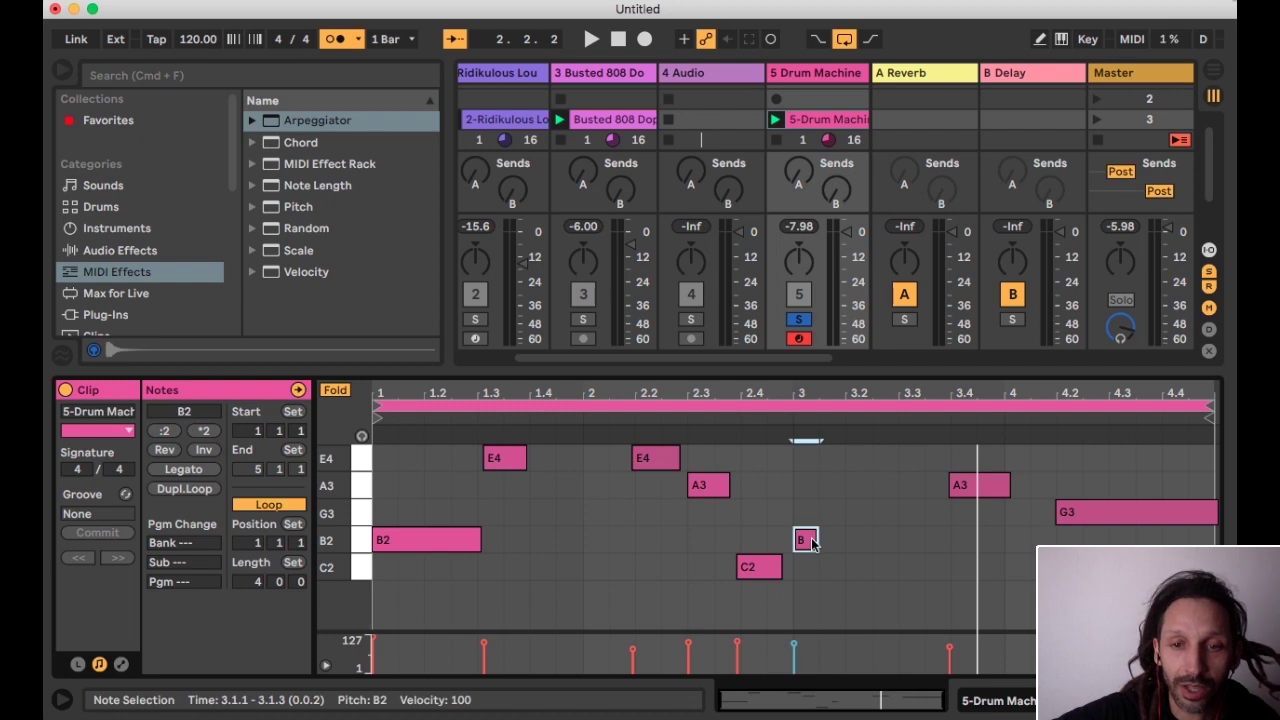
{"action": "left_click_drag", "start_coordinate": [812, 540], "coordinate": [921, 540]}
{"action": "key", "text": "space"}
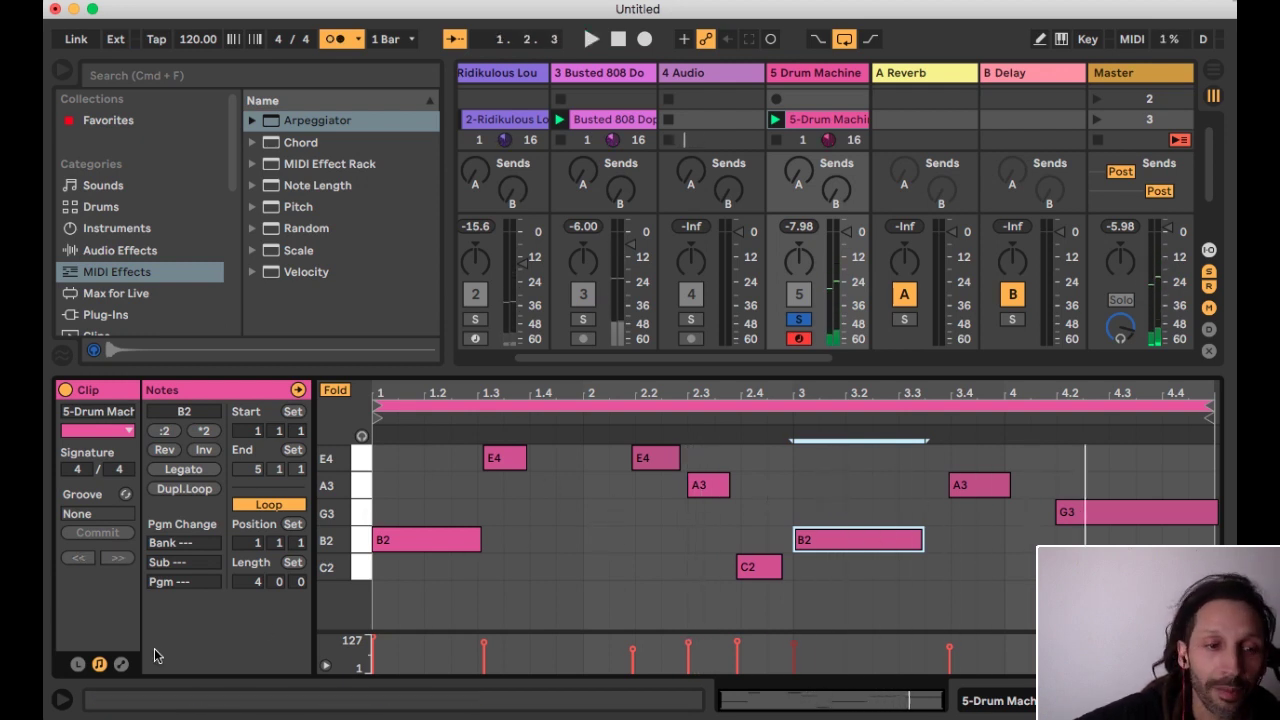
Draw a raised Synced Rate step over bar 3's B2 note in the hat clip envelope
{"action": "left_click", "coordinate": [122, 664]}
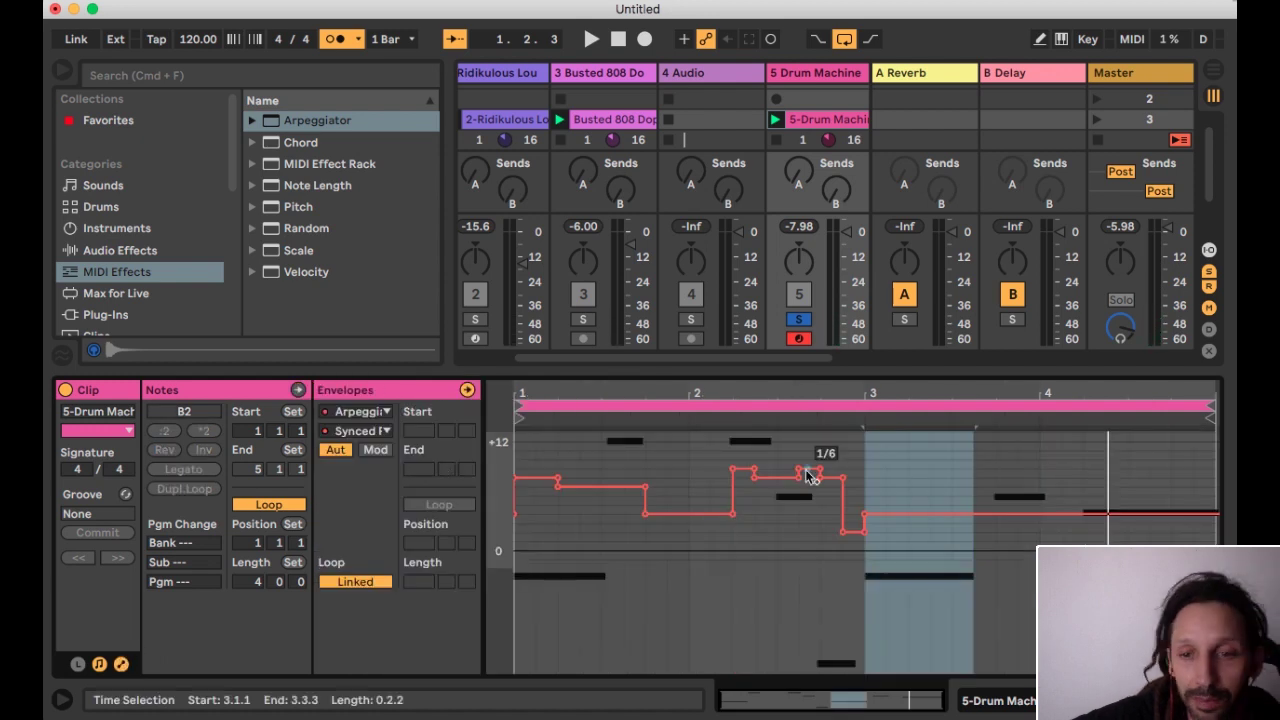
{"action": "key", "text": "space"}
{"action": "key", "text": "b"}
{"action": "key", "text": "space"}
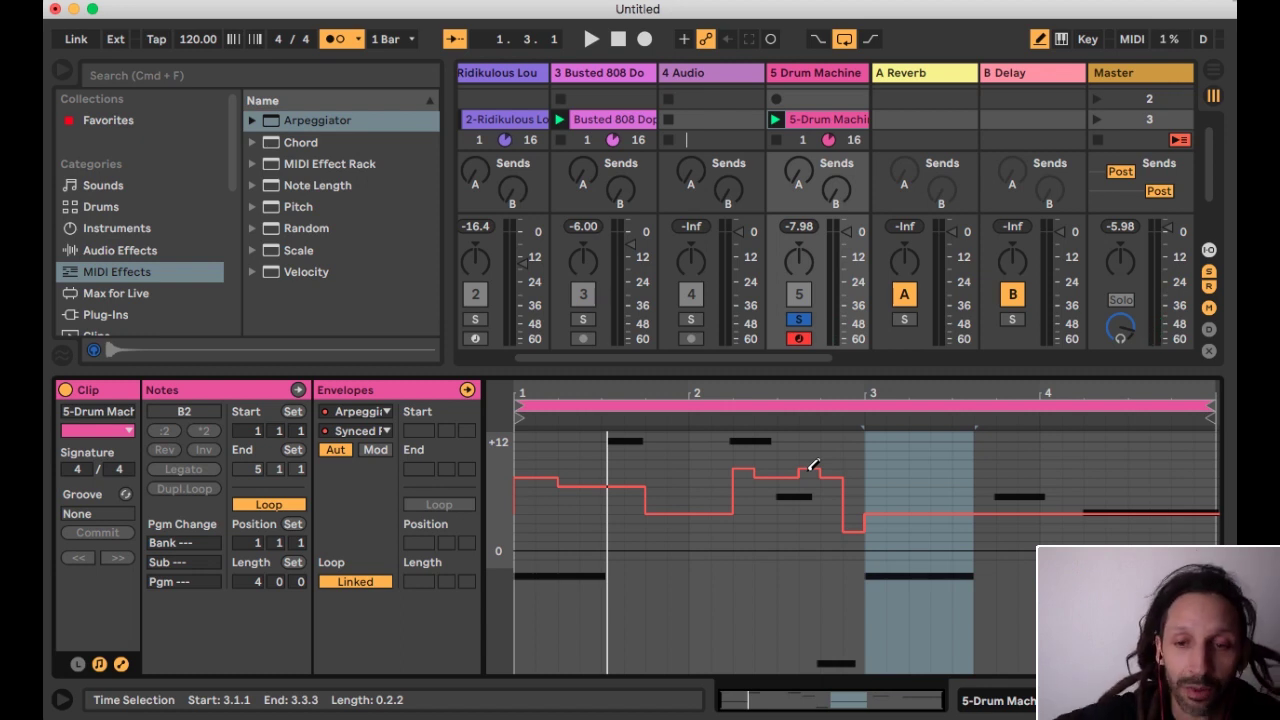
{"action": "key", "text": "space"}
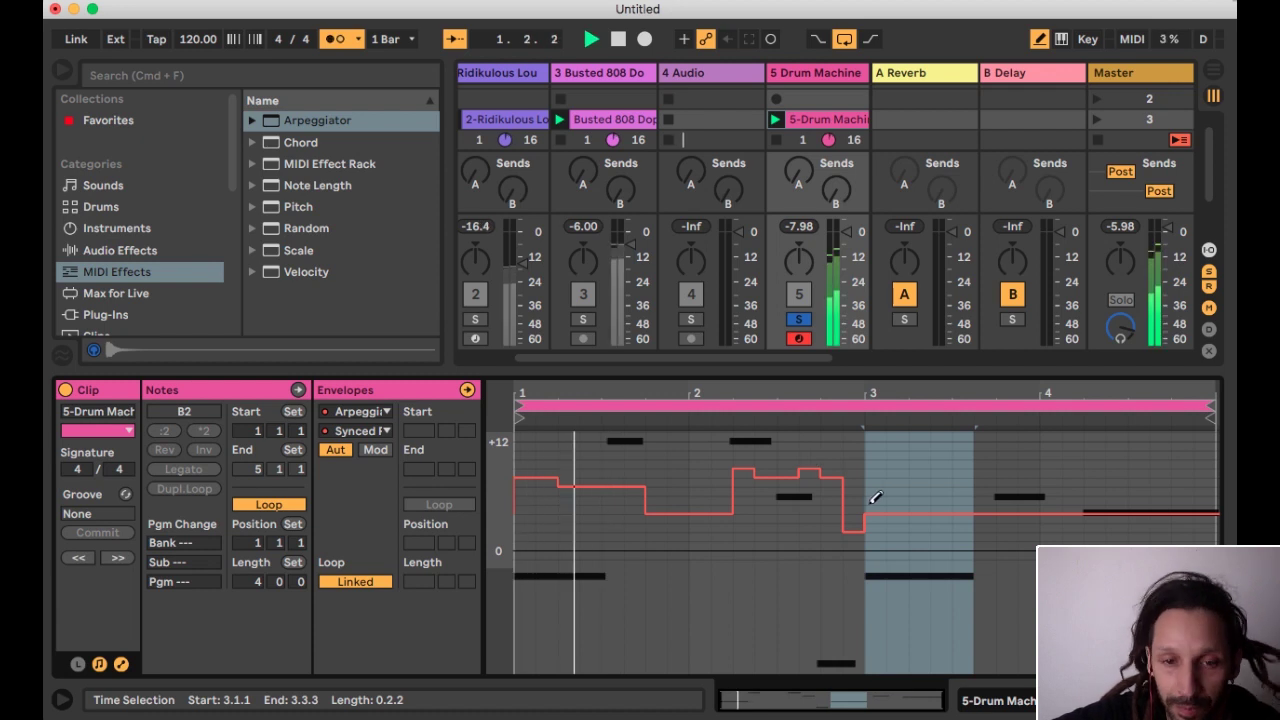
{"action": "left_click_drag", "start_coordinate": [877, 482], "coordinate": [924, 480]}
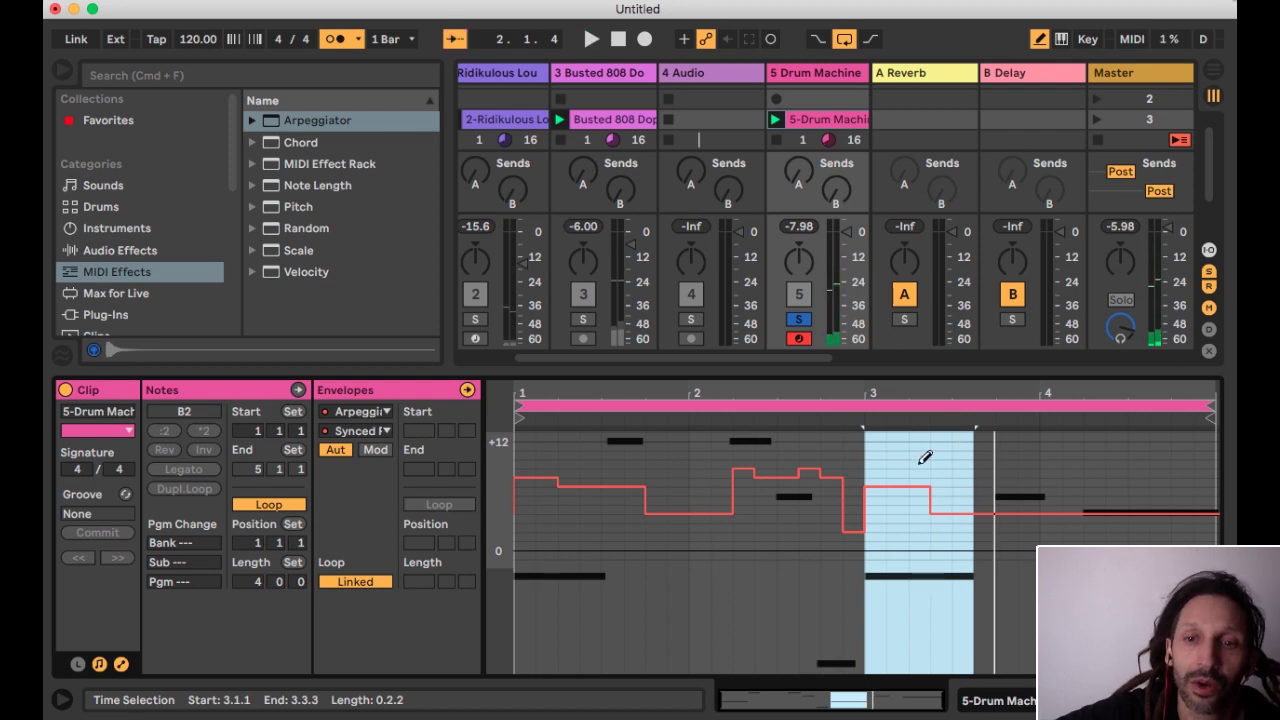
{"action": "left_click", "coordinate": [121, 665]}
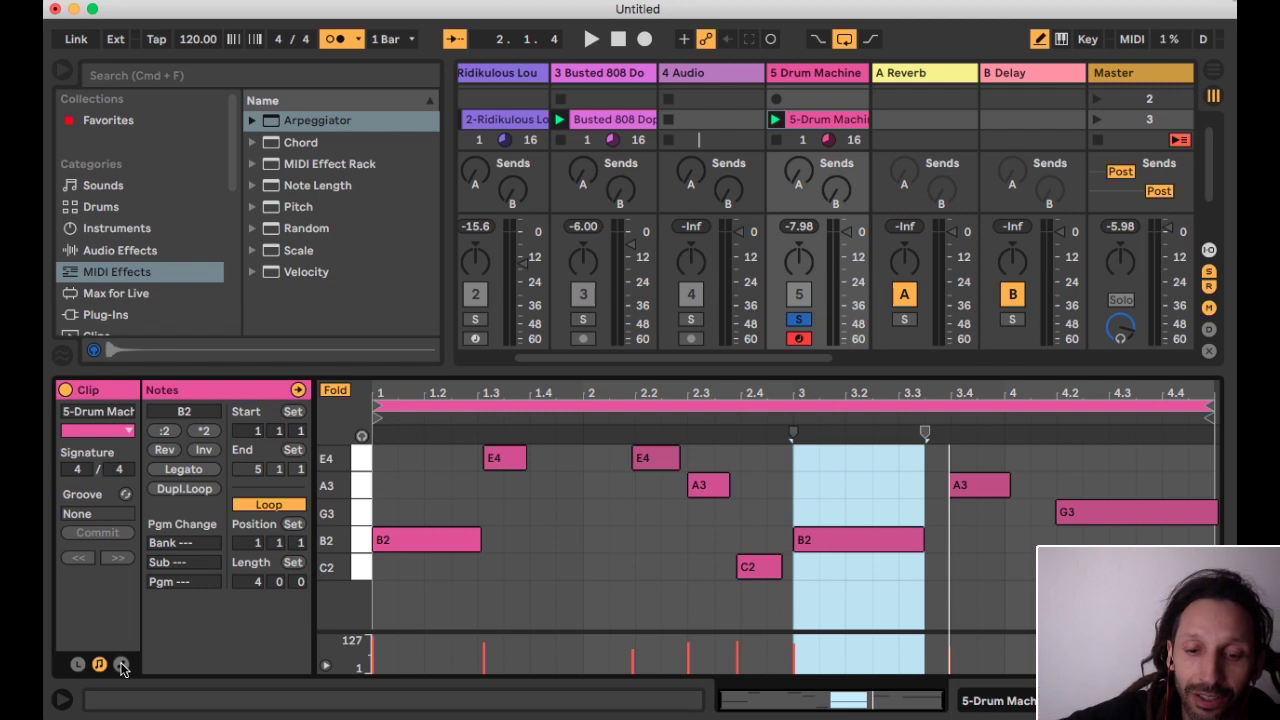
Replace the B2 note with E5, G4 and C3 notes at 3.1.1, 3.1.3 and 3.2.1
{"action": "left_click", "coordinate": [826, 541]}
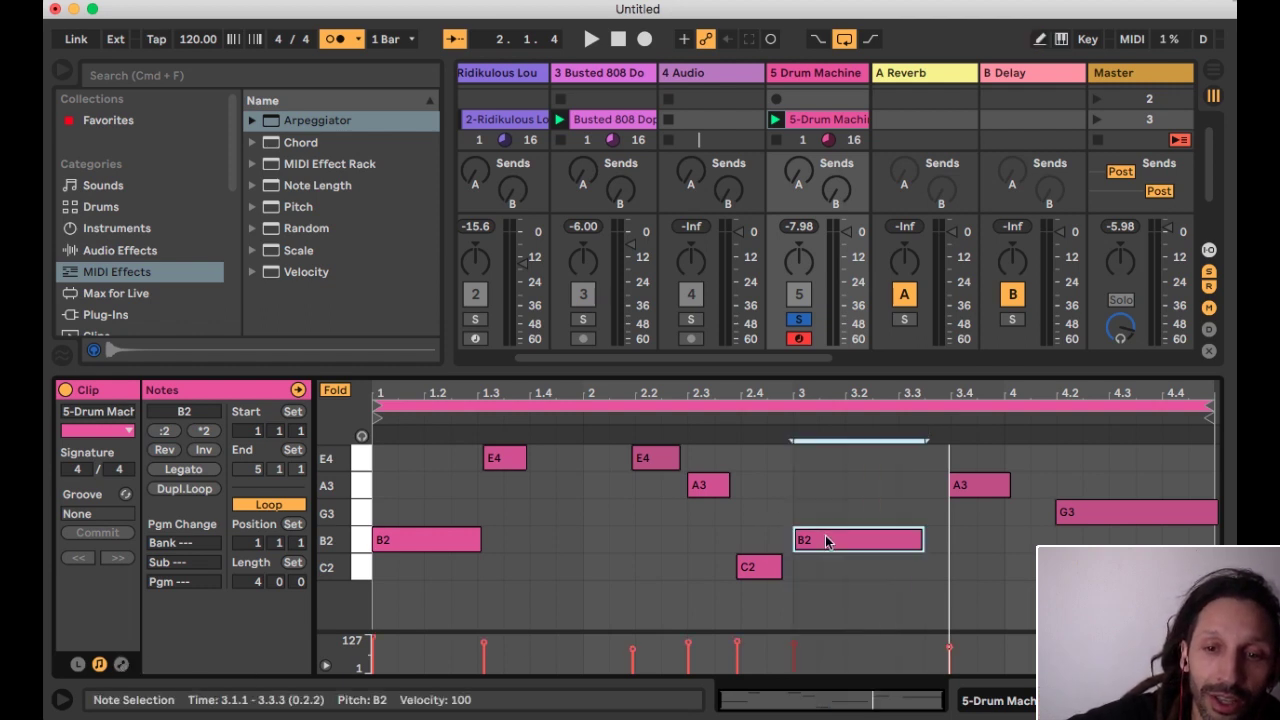
{"action": "key", "text": "Delete"}
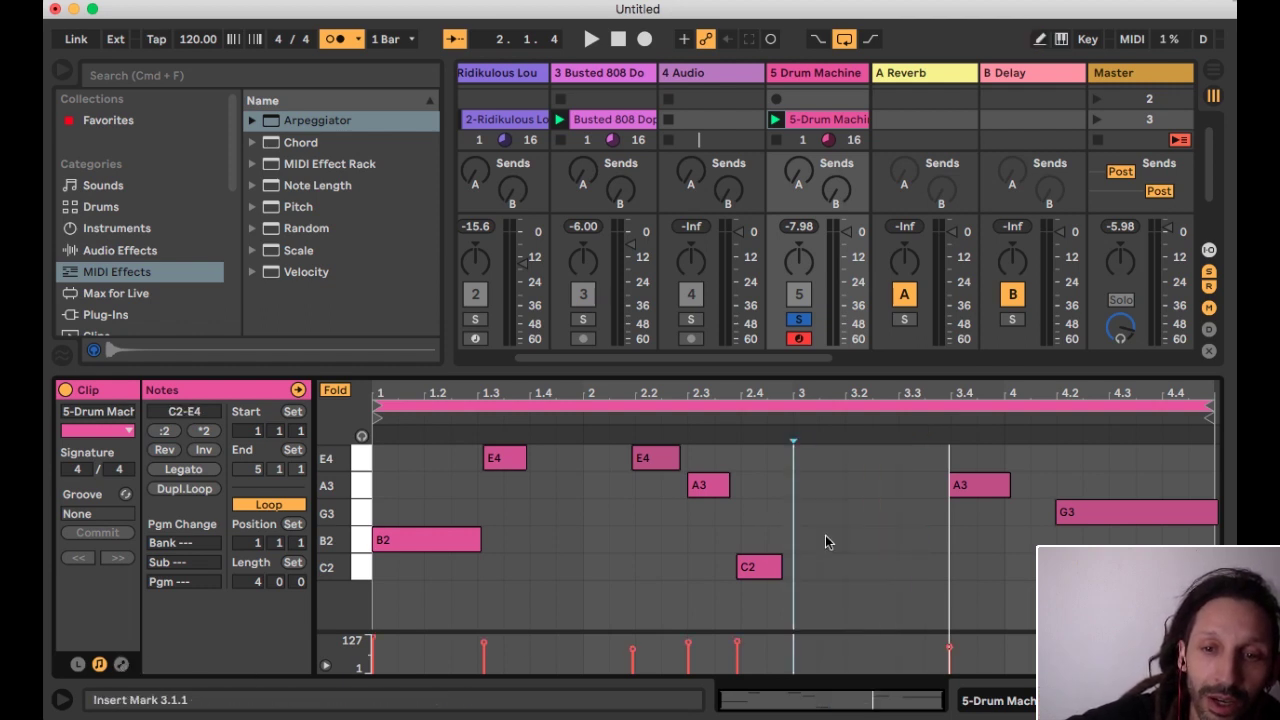
{"action": "left_click", "coordinate": [334, 390]}
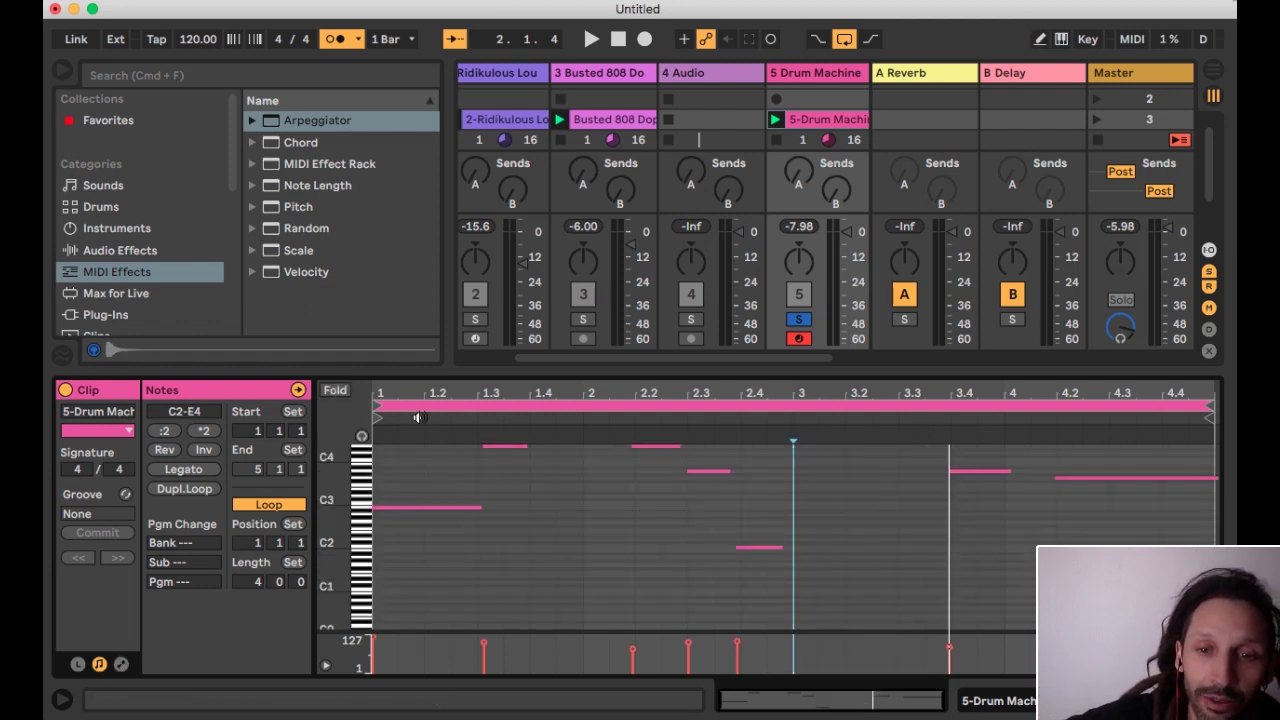
{"action": "double_click", "coordinate": [796, 455]}
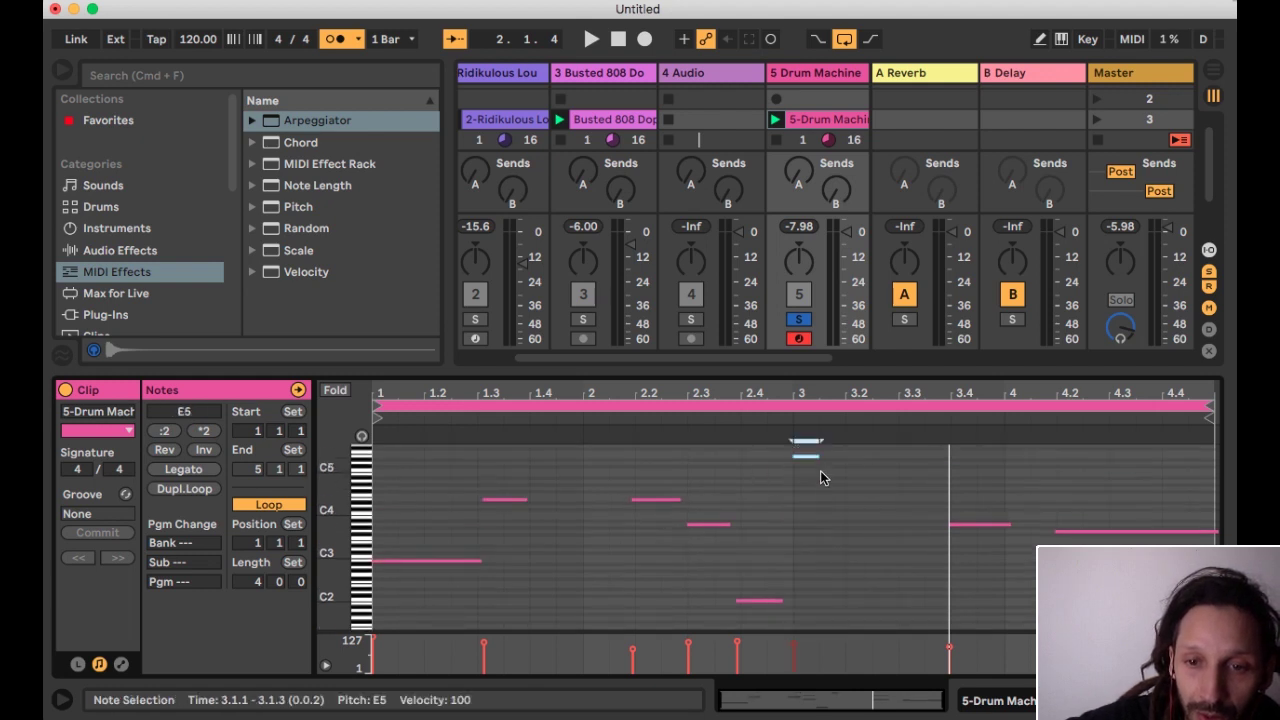
{"action": "double_click", "coordinate": [825, 491]}
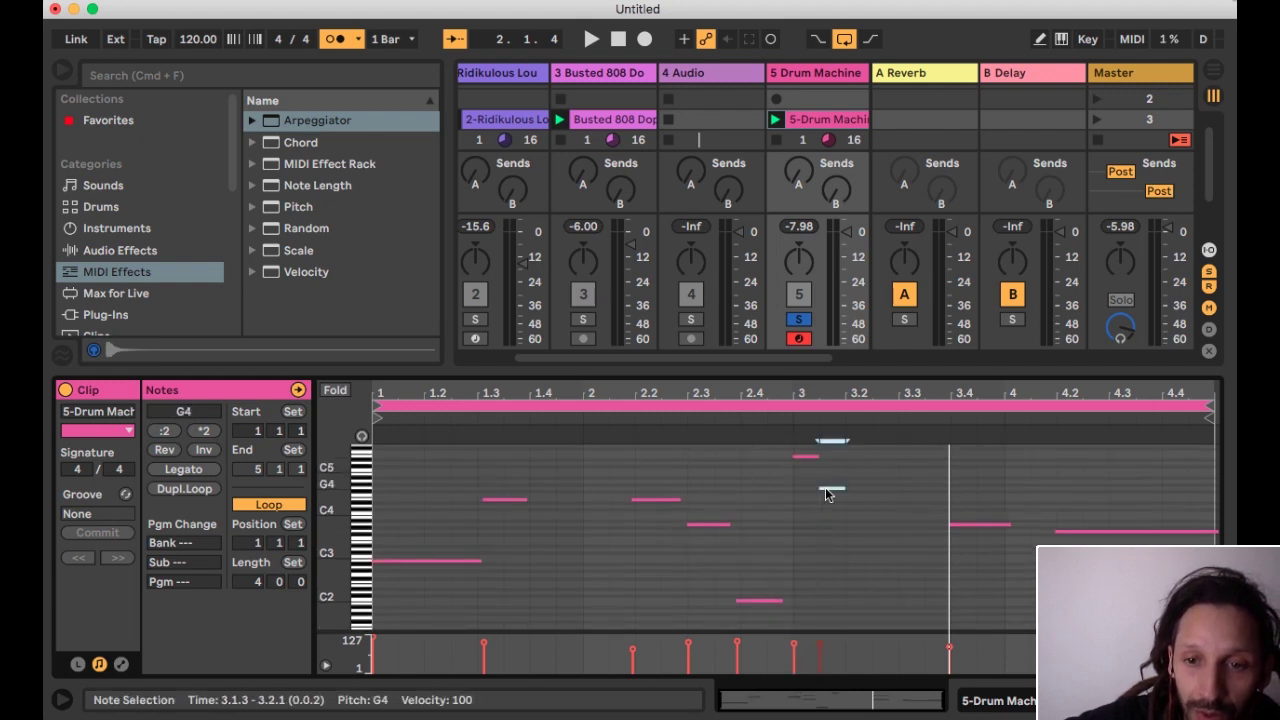
{"action": "double_click", "coordinate": [852, 562]}
Play the new notes, lengthen the C3 note to about 3.4, and show the rate envelope
{"action": "key", "text": "space"}
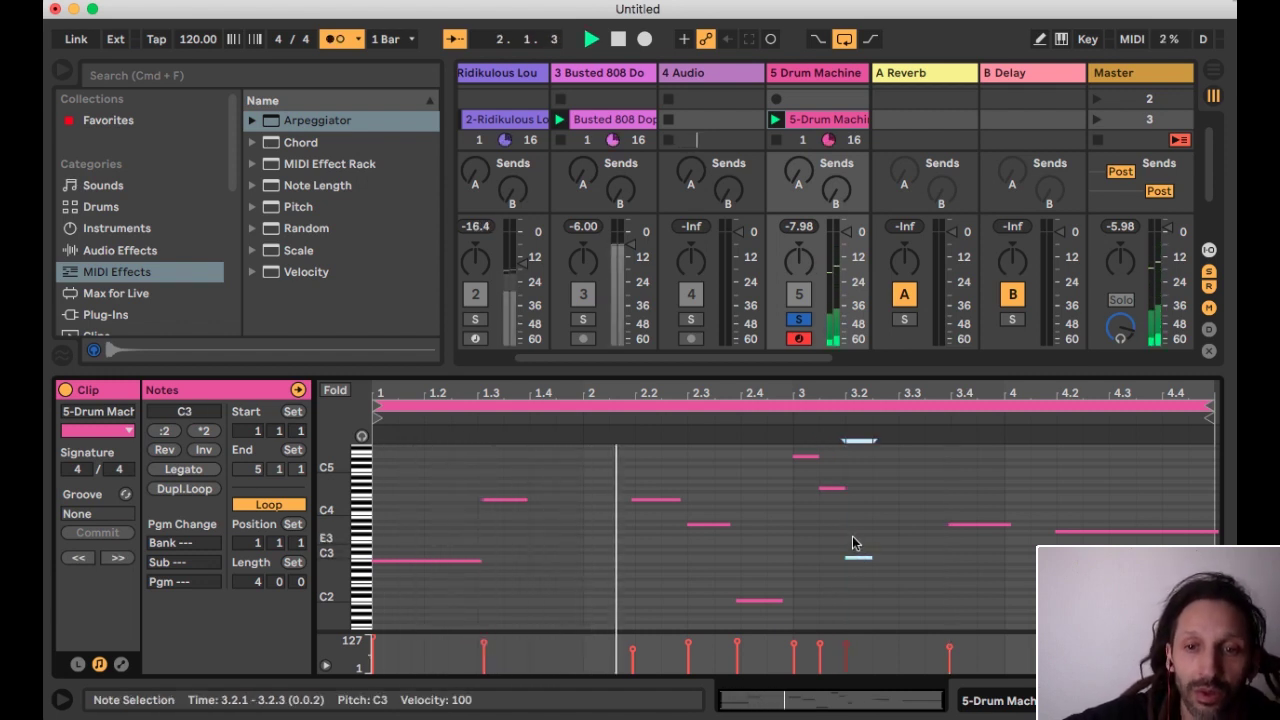
{"action": "scroll", "coordinate": [838, 523], "scroll_direction": "up", "scroll_amount": 3}
{"action": "scroll", "coordinate": [838, 523], "scroll_direction": "down", "scroll_amount": 3}
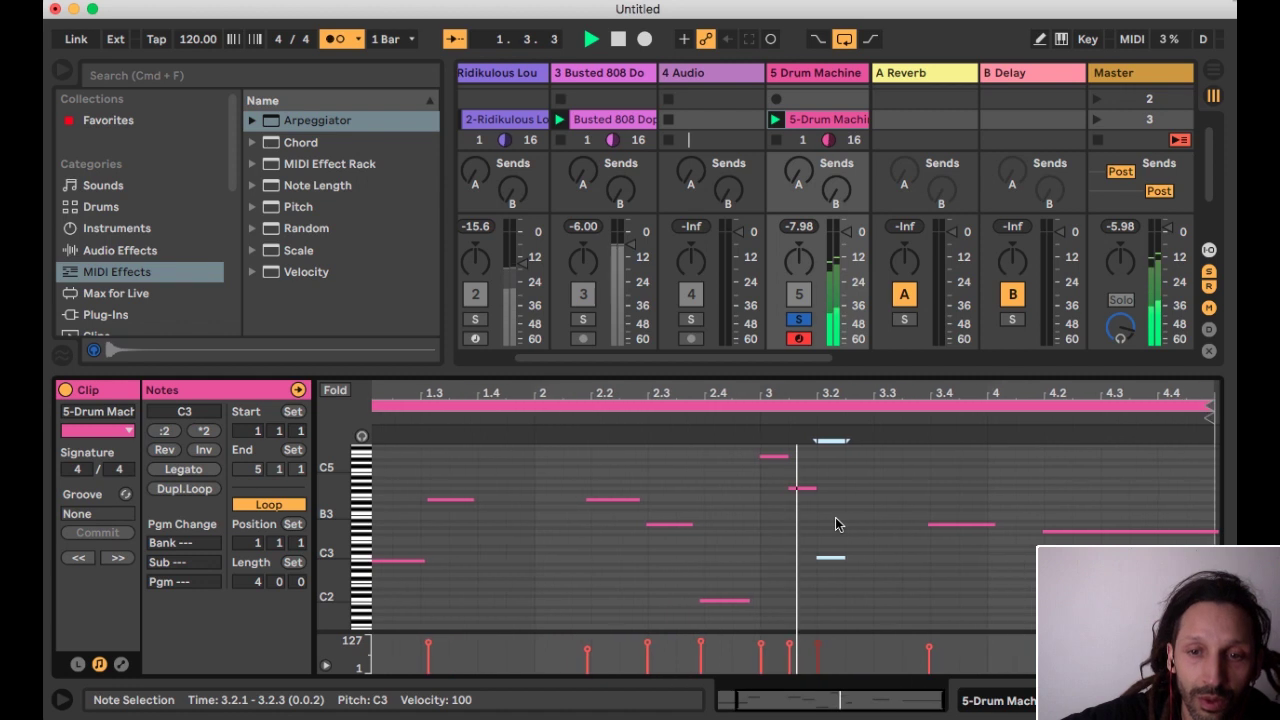
{"action": "left_click_drag", "start_coordinate": [842, 558], "coordinate": [930, 557]}
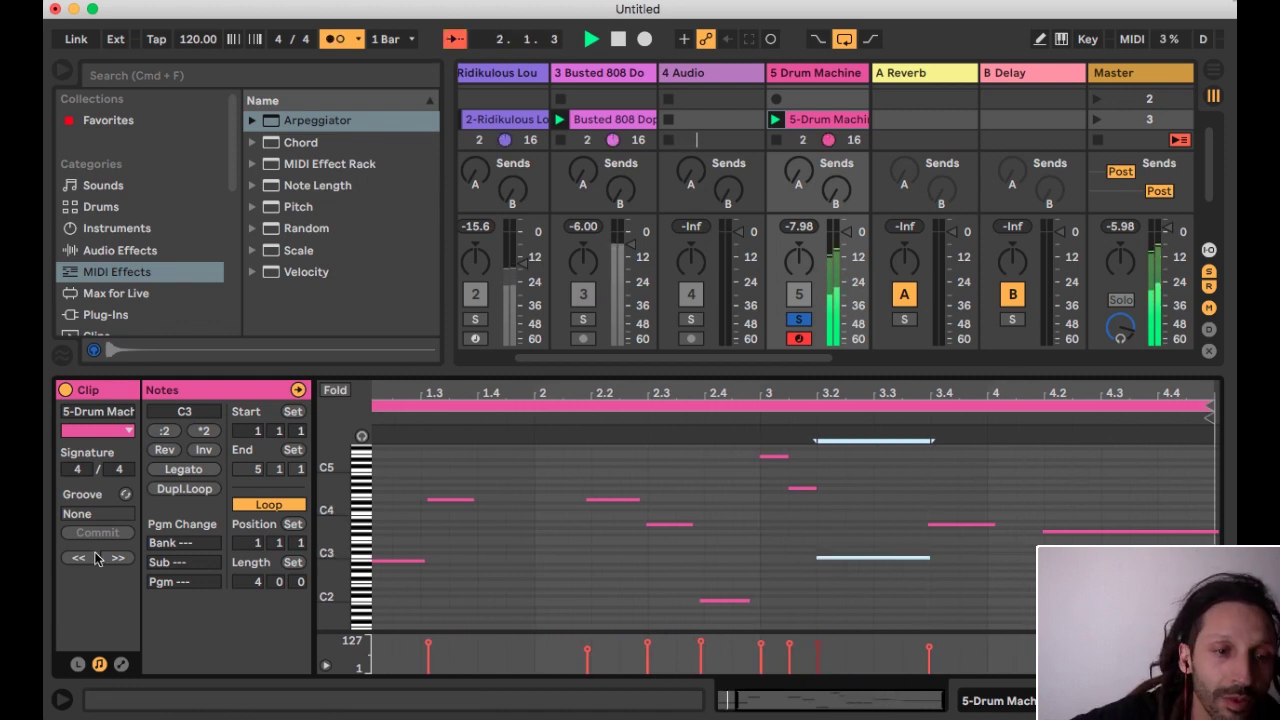
{"action": "left_click", "coordinate": [121, 665]}
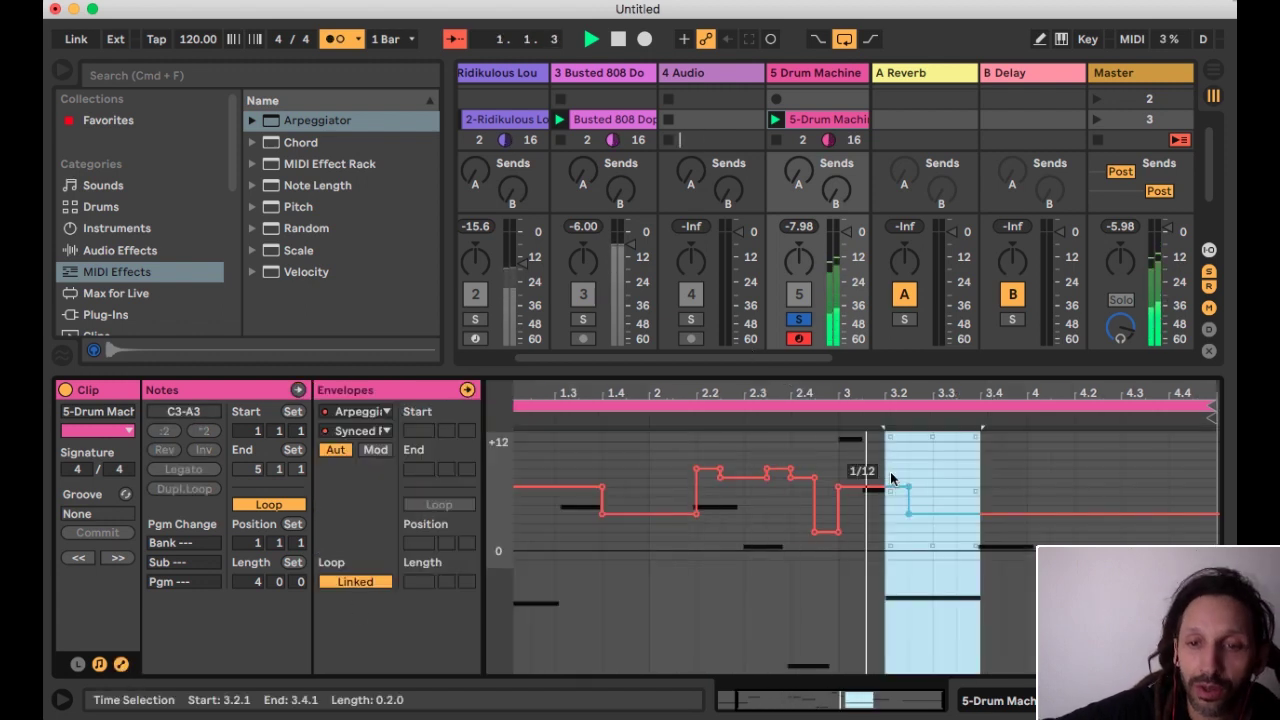
Pencil alternating high and low Synced Rate steps under the C3 note in bar 3
{"action": "key", "text": "b"}
{"action": "left_click", "coordinate": [950, 477]}
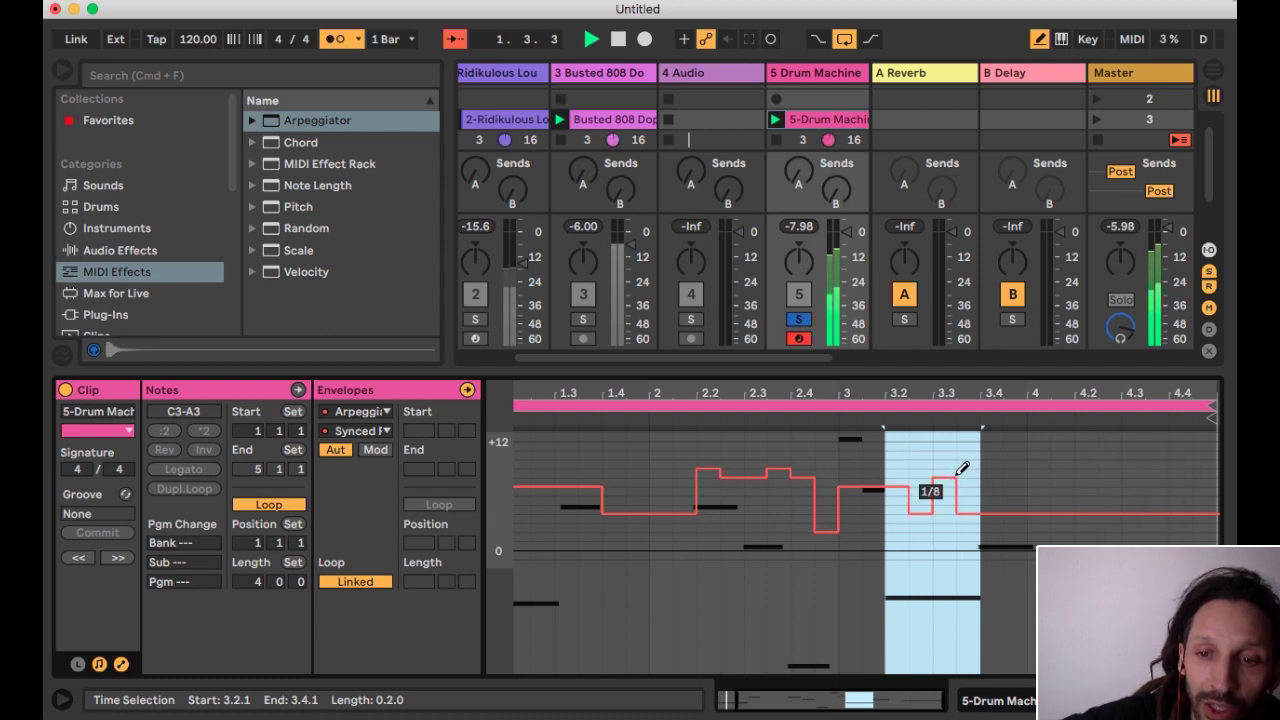
{"action": "left_click", "coordinate": [966, 472]}
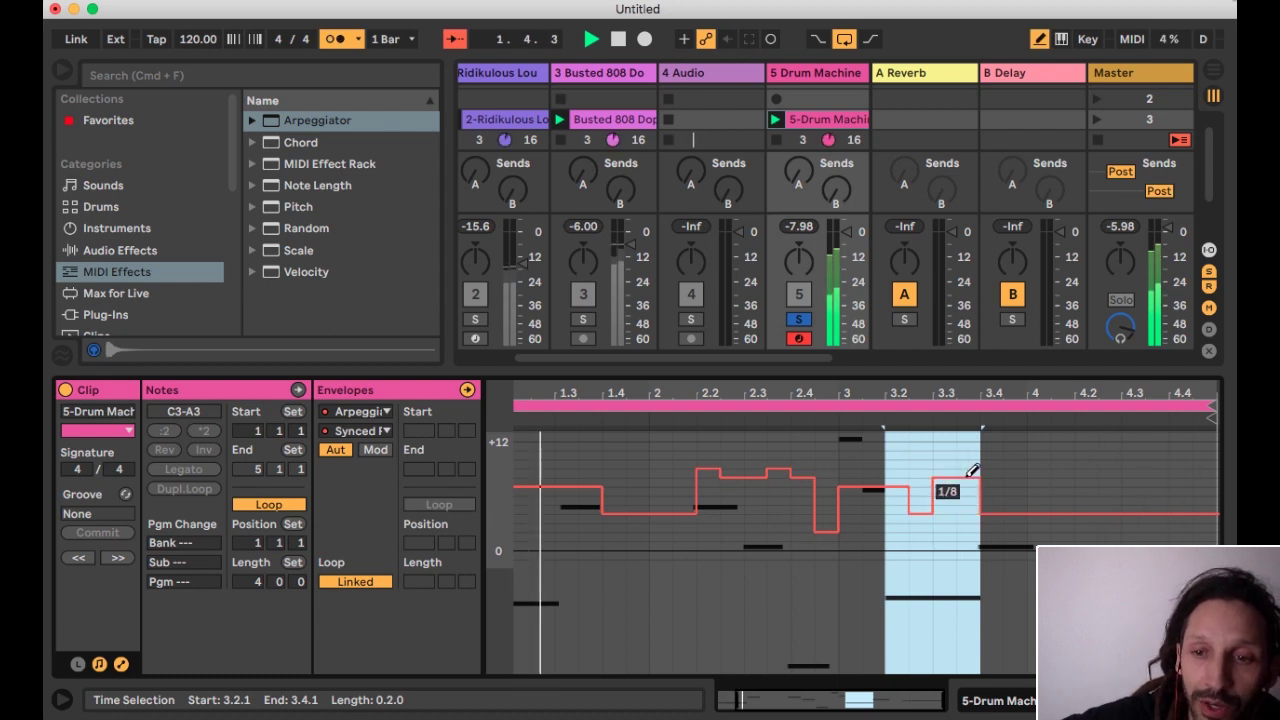
{"action": "left_click", "coordinate": [967, 539]}
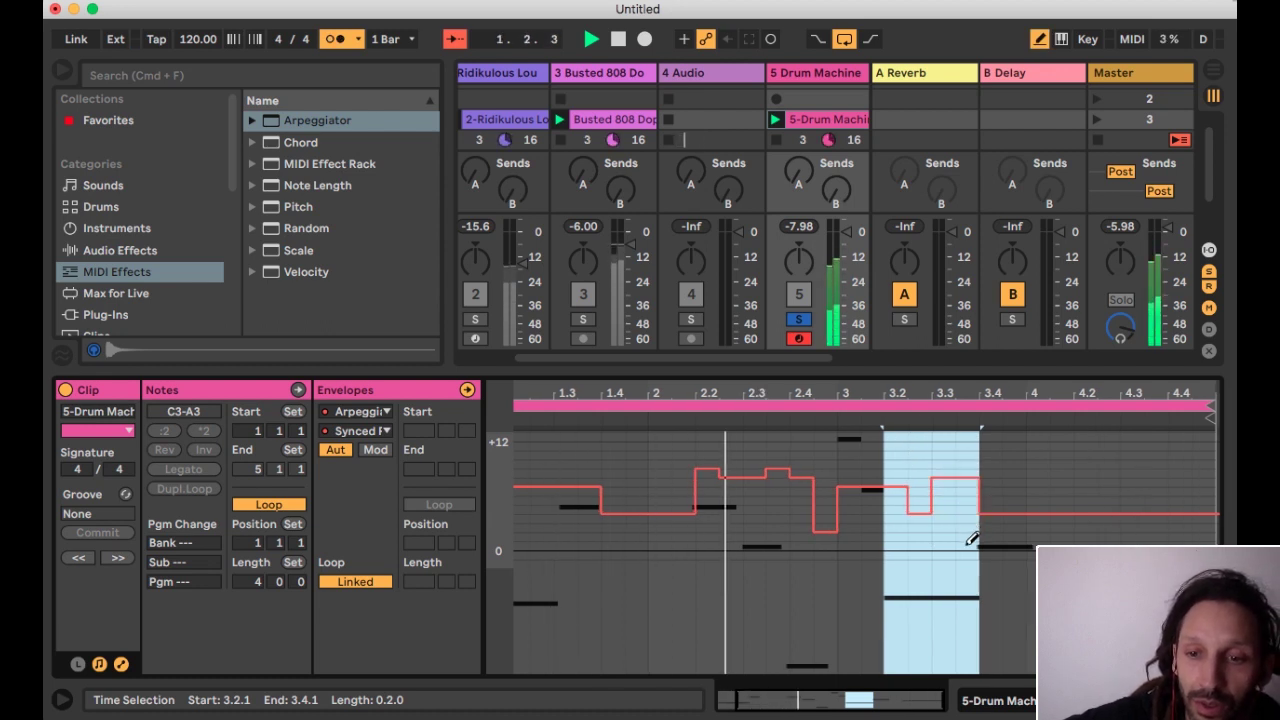
{"action": "left_click", "coordinate": [1003, 487]}
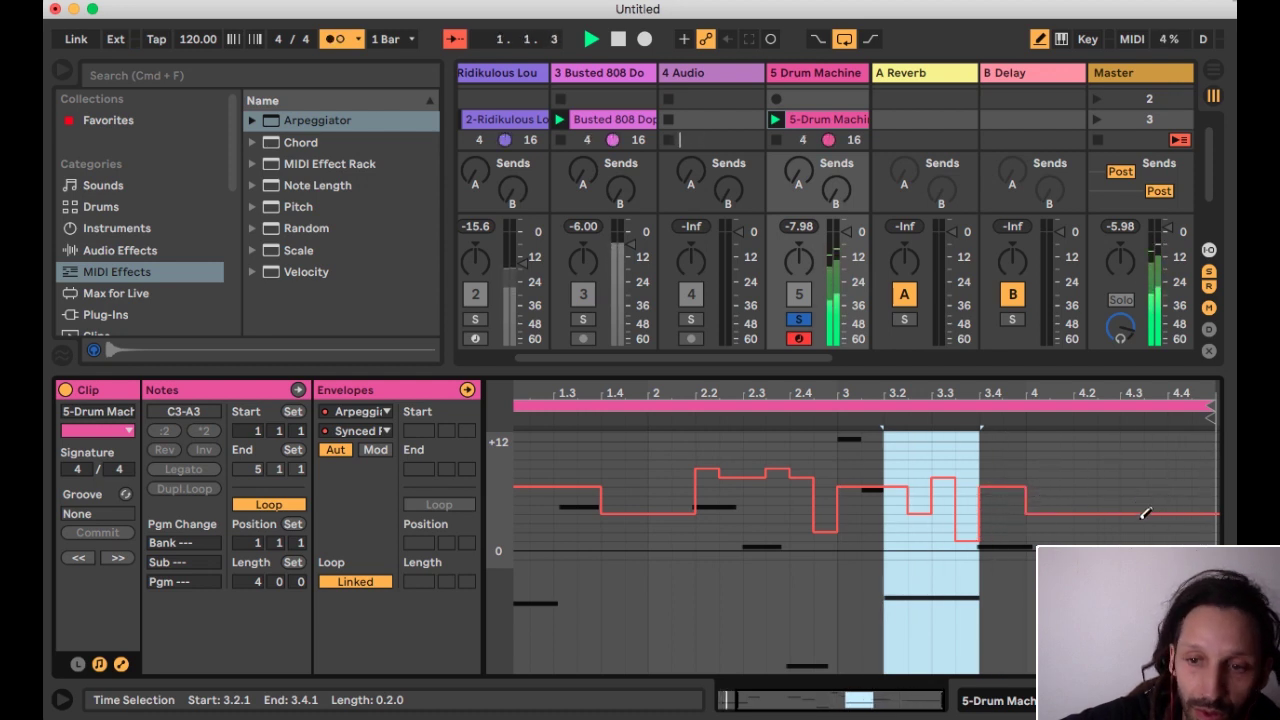
Add alternating high/low rate steps from near 4.3 to the clip end, then unsolo Drum Machine
{"action": "left_click", "coordinate": [1152, 487]}
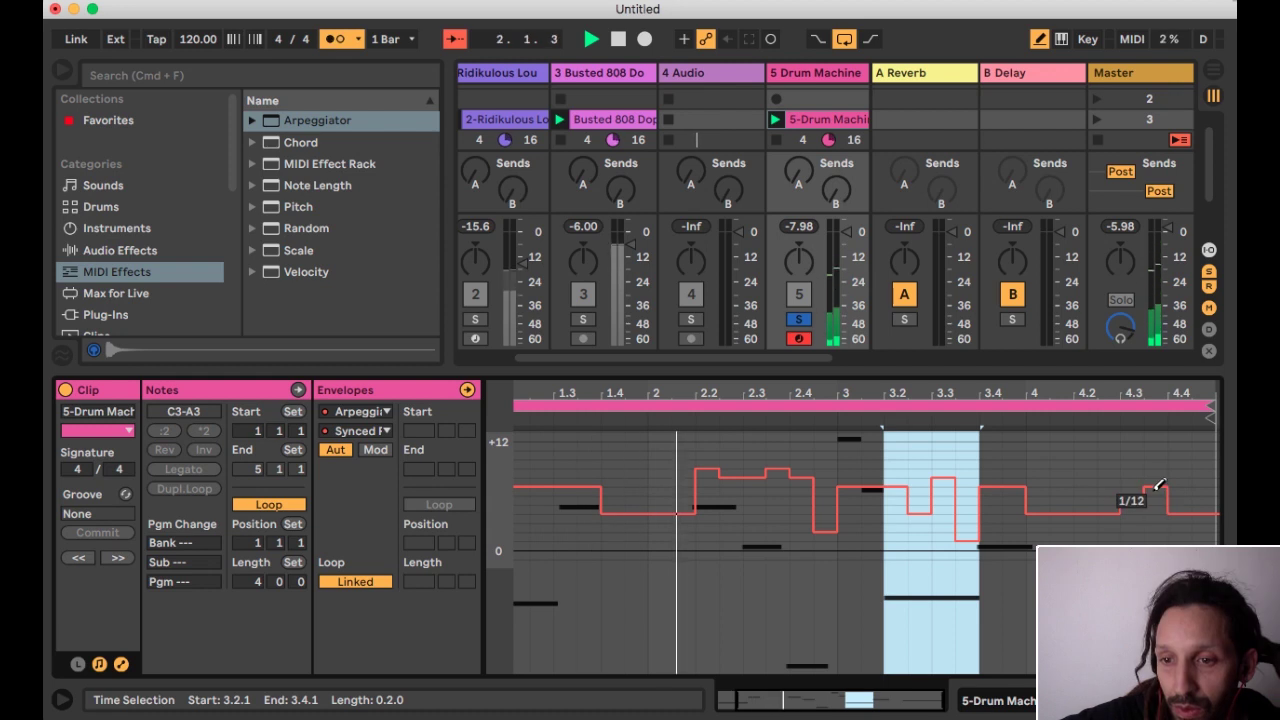
{"action": "left_click", "coordinate": [1162, 485]}
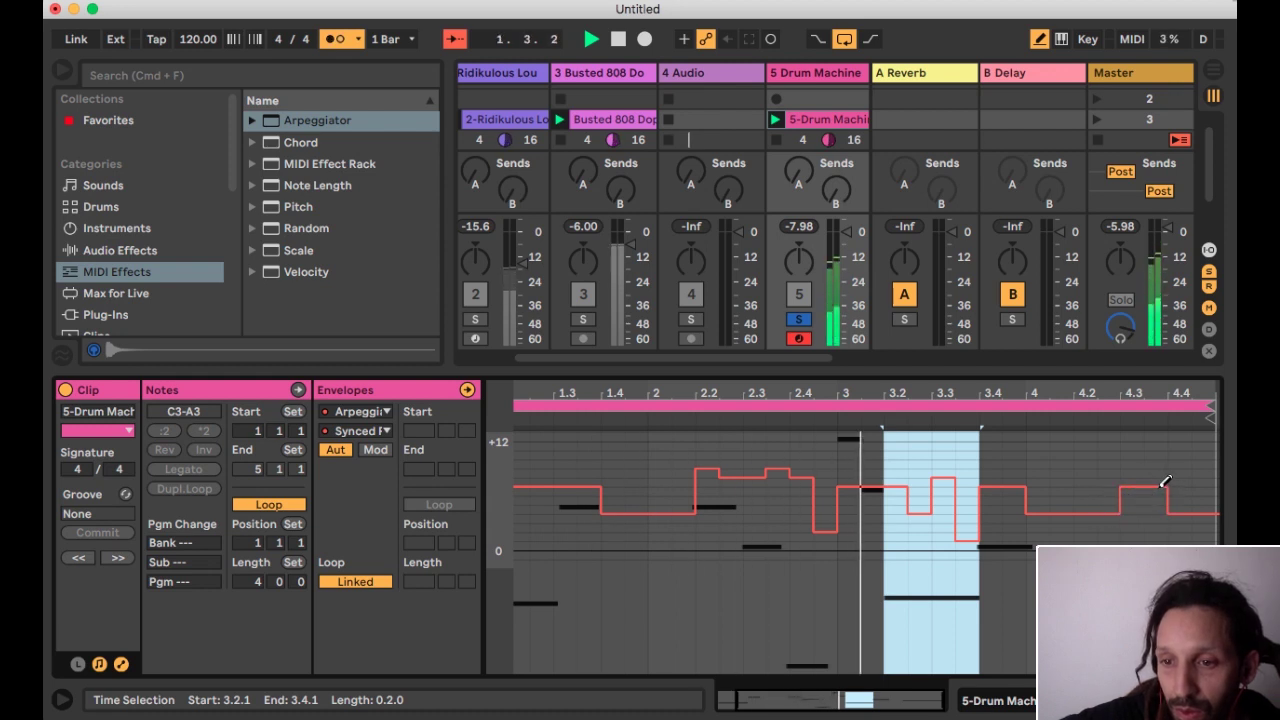
{"action": "left_click", "coordinate": [1180, 537]}
{"action": "left_click", "coordinate": [1205, 487]}
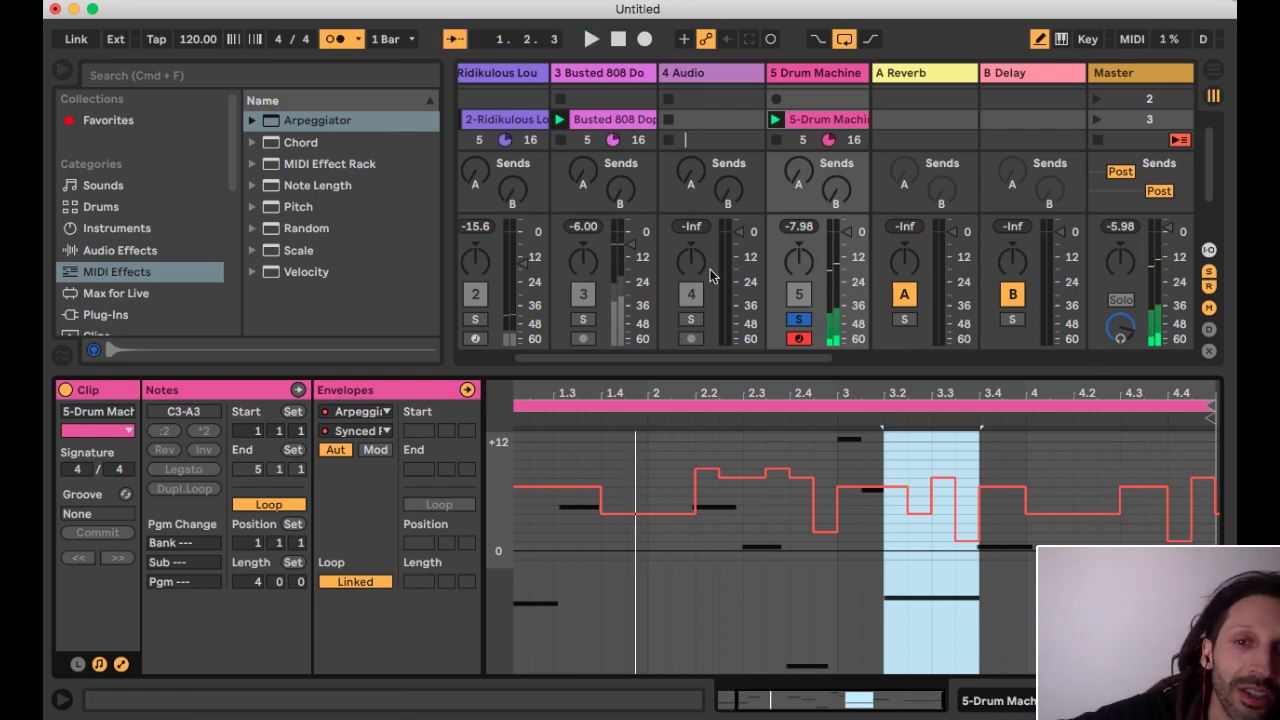
{"action": "left_click", "coordinate": [798, 319]}
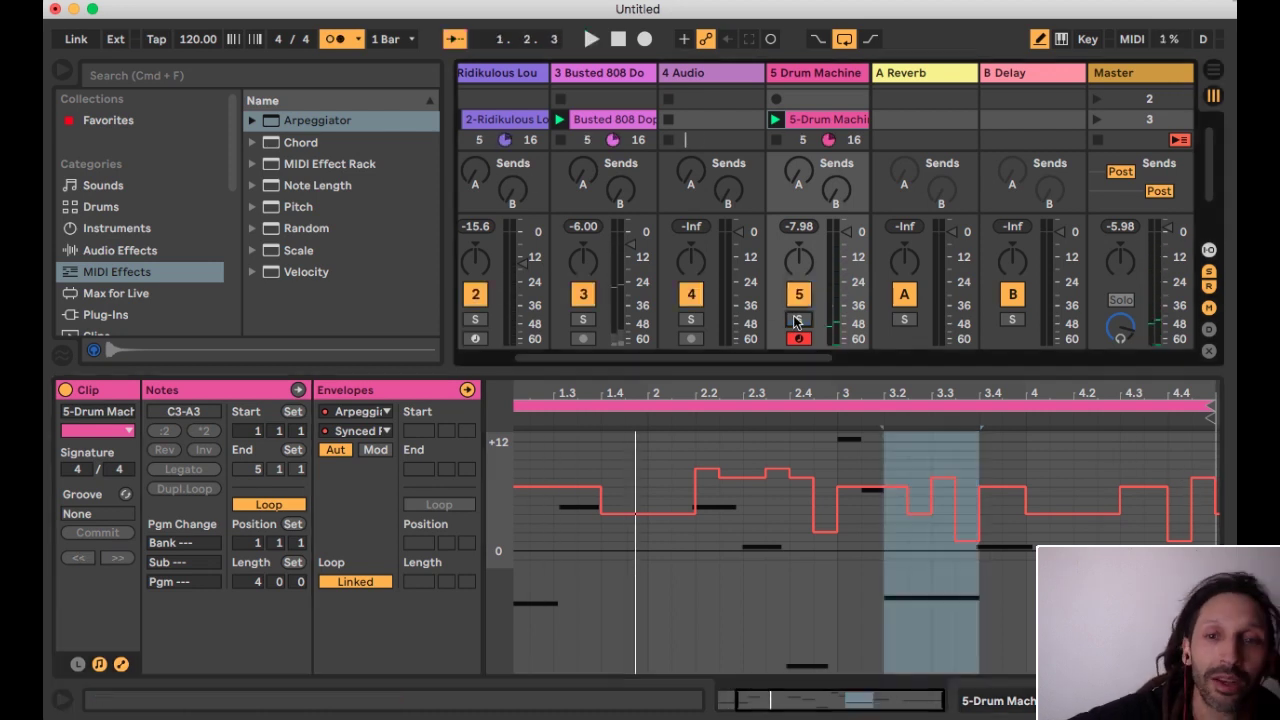
Turn off the metronome, solo the Busted 808 track, and play its drum loop clip
{"action": "left_click", "coordinate": [338, 39]}
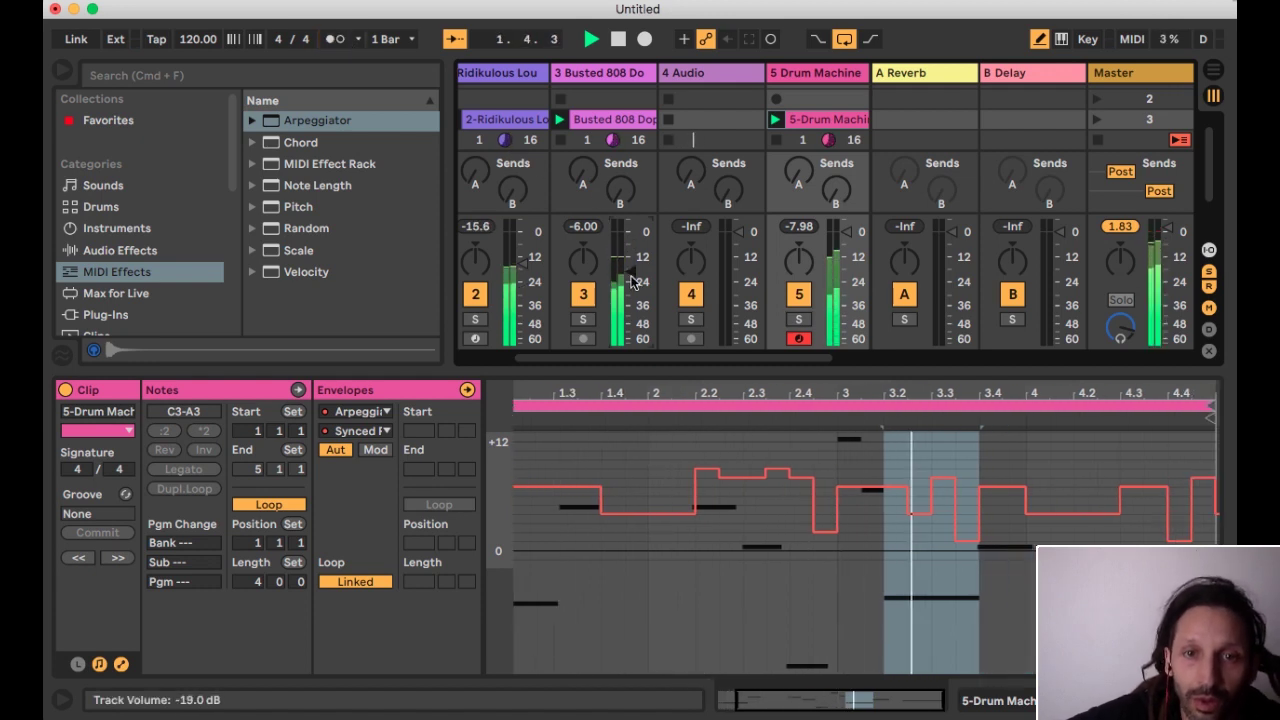
{"action": "double_click", "coordinate": [614, 74]}
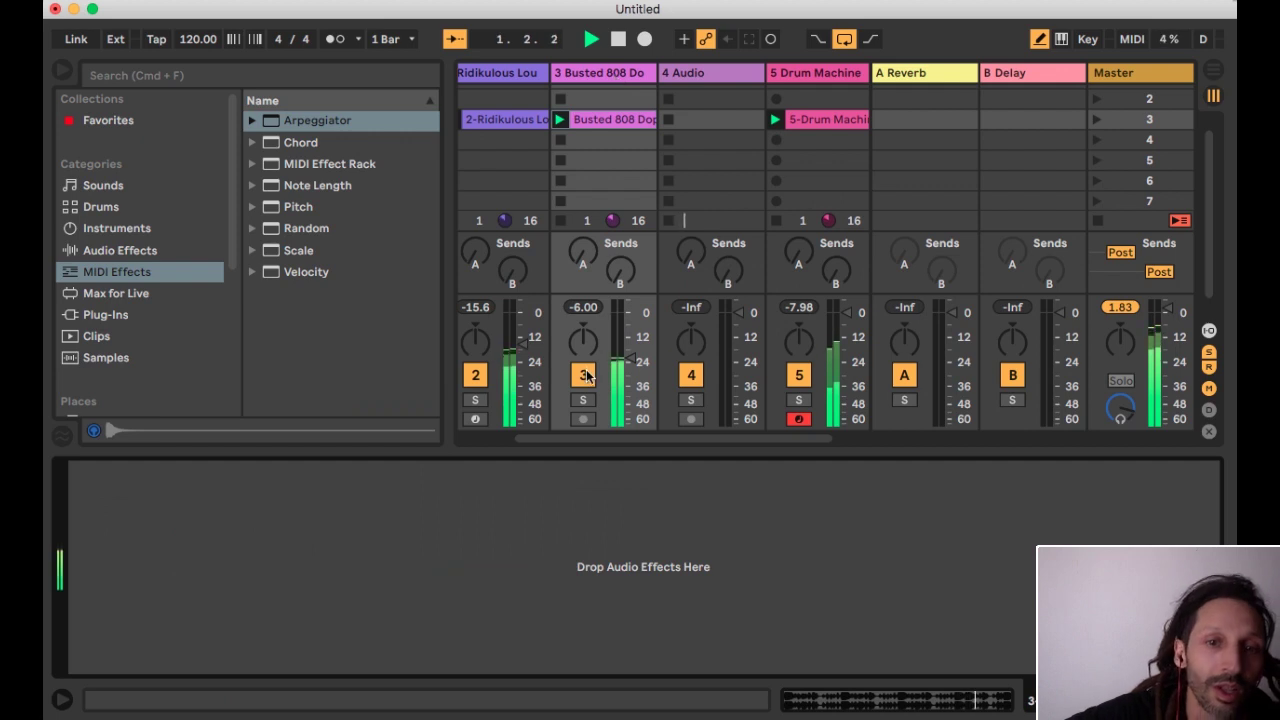
{"action": "left_click", "coordinate": [586, 375]}
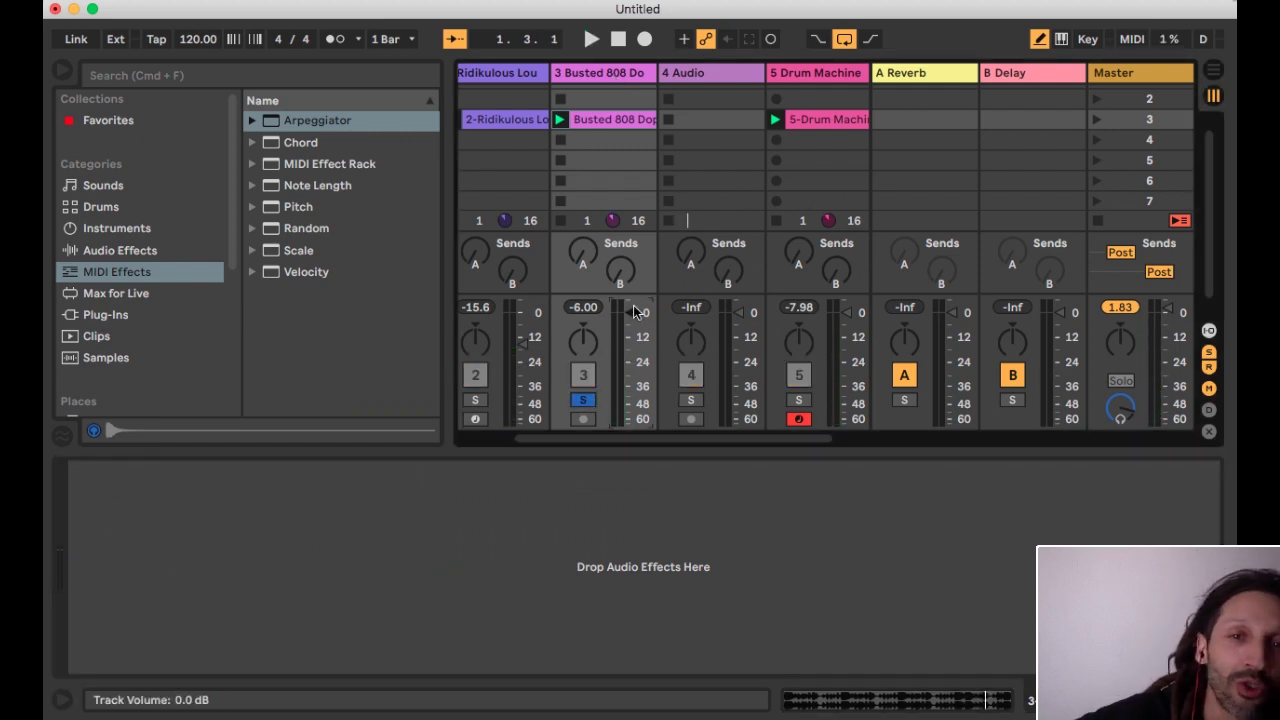
{"action": "left_click", "coordinate": [606, 119]}
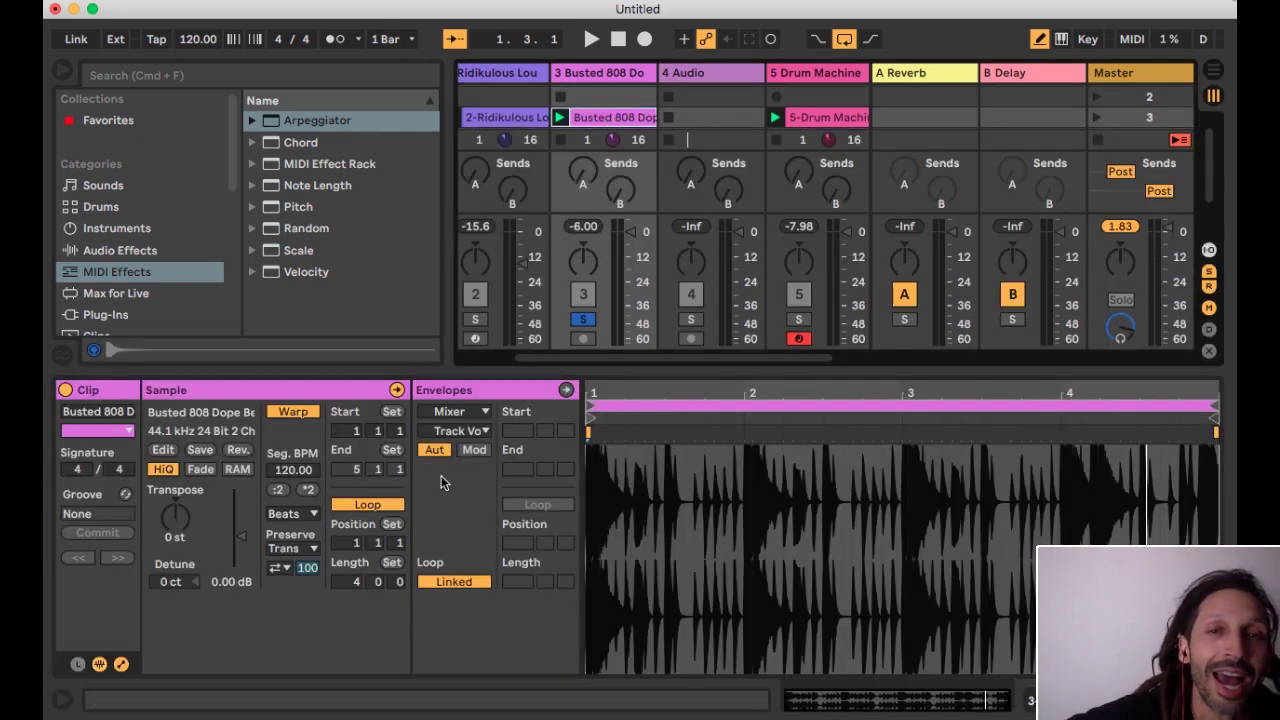
{"action": "key", "text": "space"}
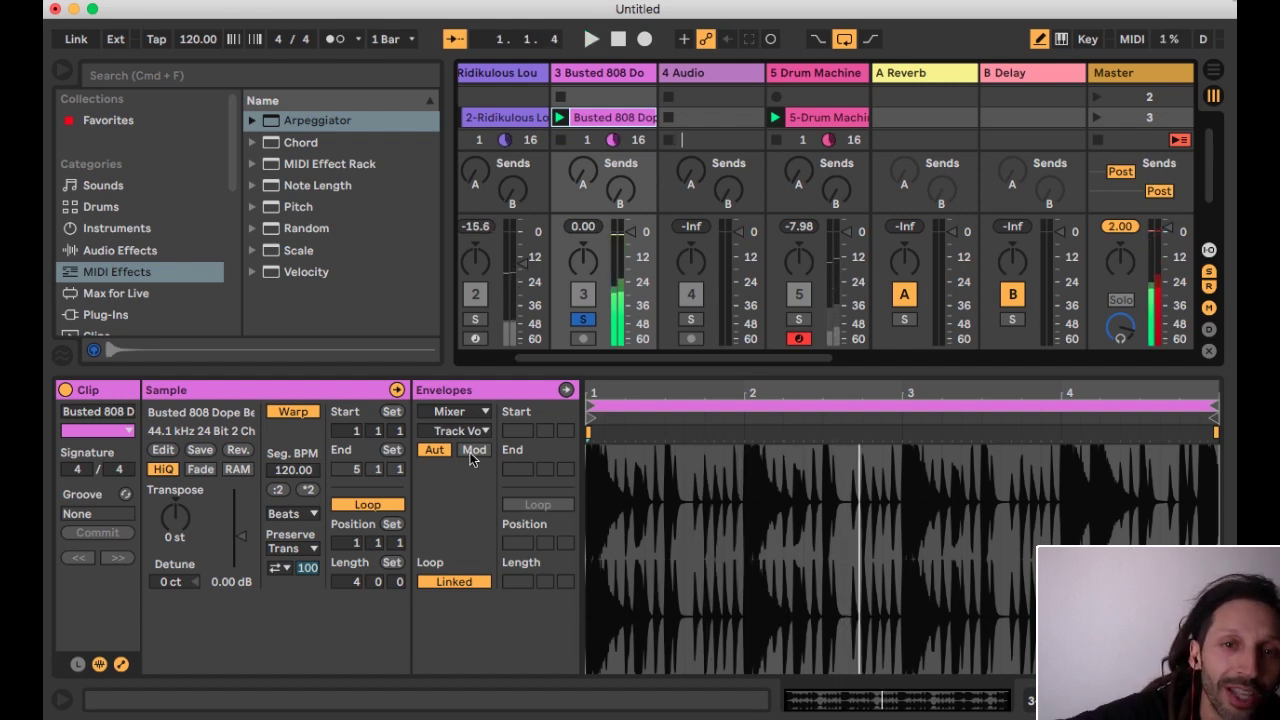
Load a bandpass Auto Filter on the Drum Machine hat track and pan it right
{"action": "left_click", "coordinate": [812, 73]}
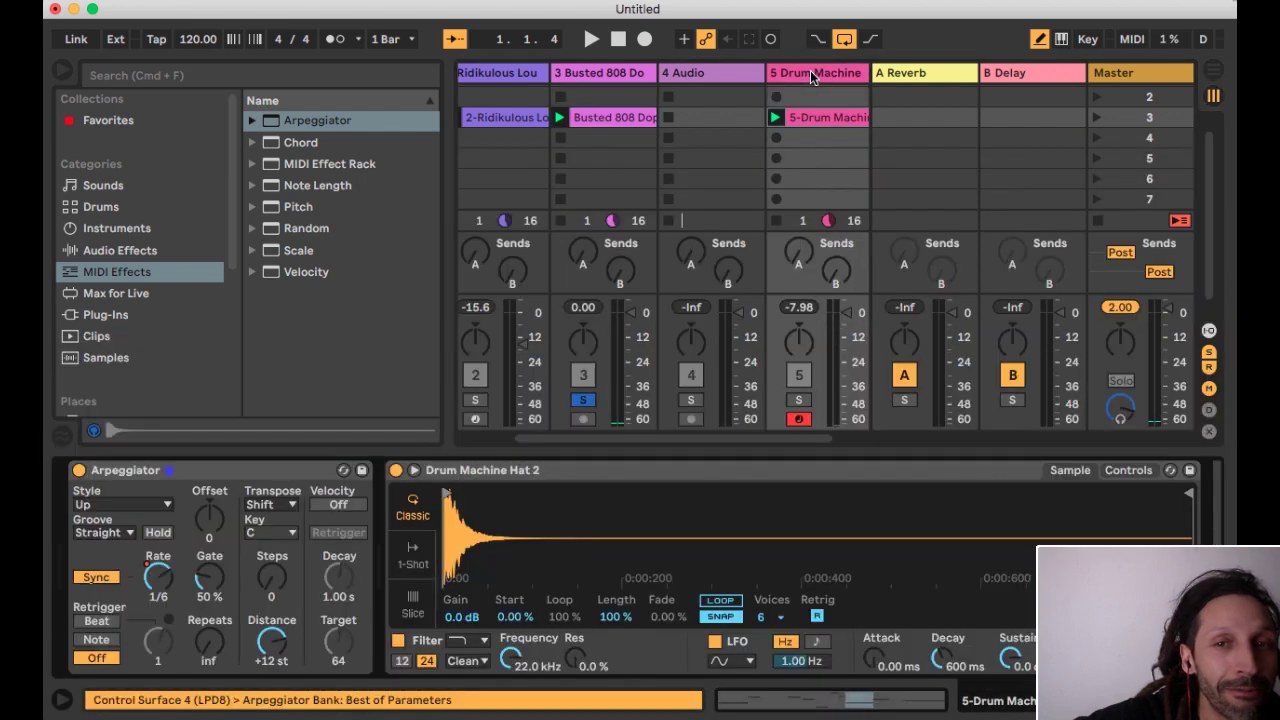
{"action": "left_click", "coordinate": [118, 250]}
{"action": "double_click", "coordinate": [273, 164]}
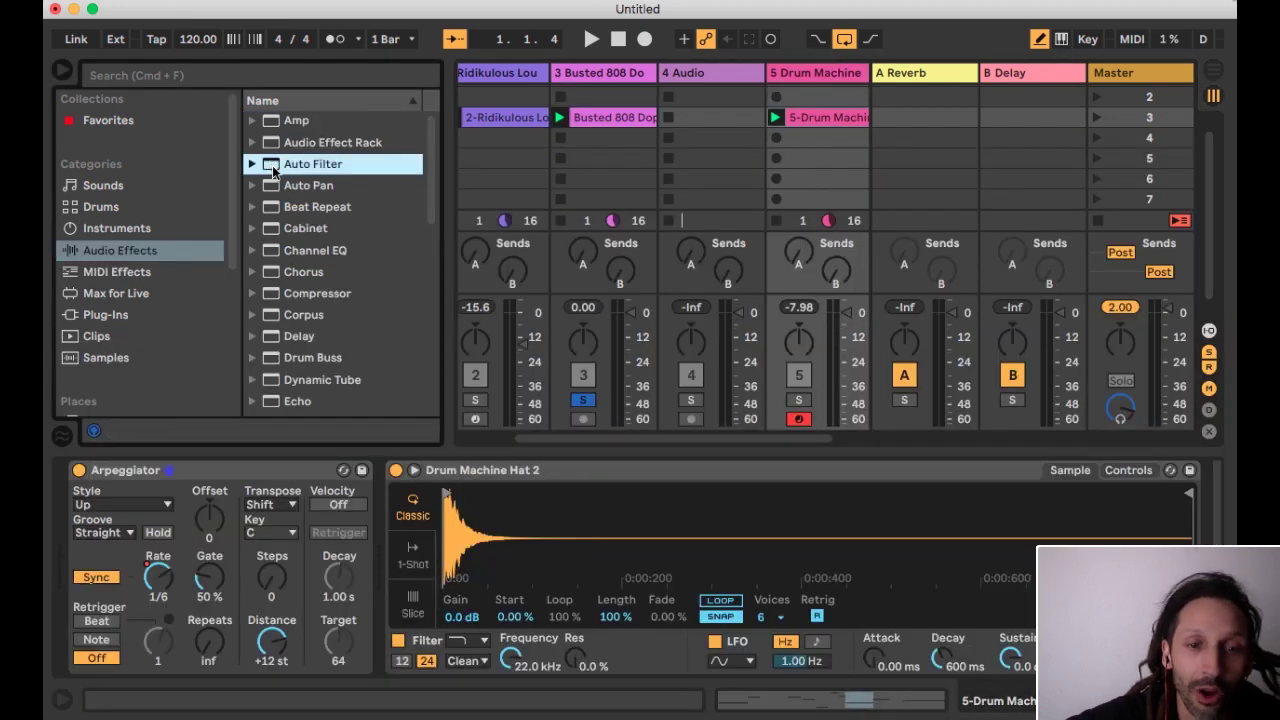
{"action": "key", "text": "space"}
{"action": "left_click", "coordinate": [799, 400]}
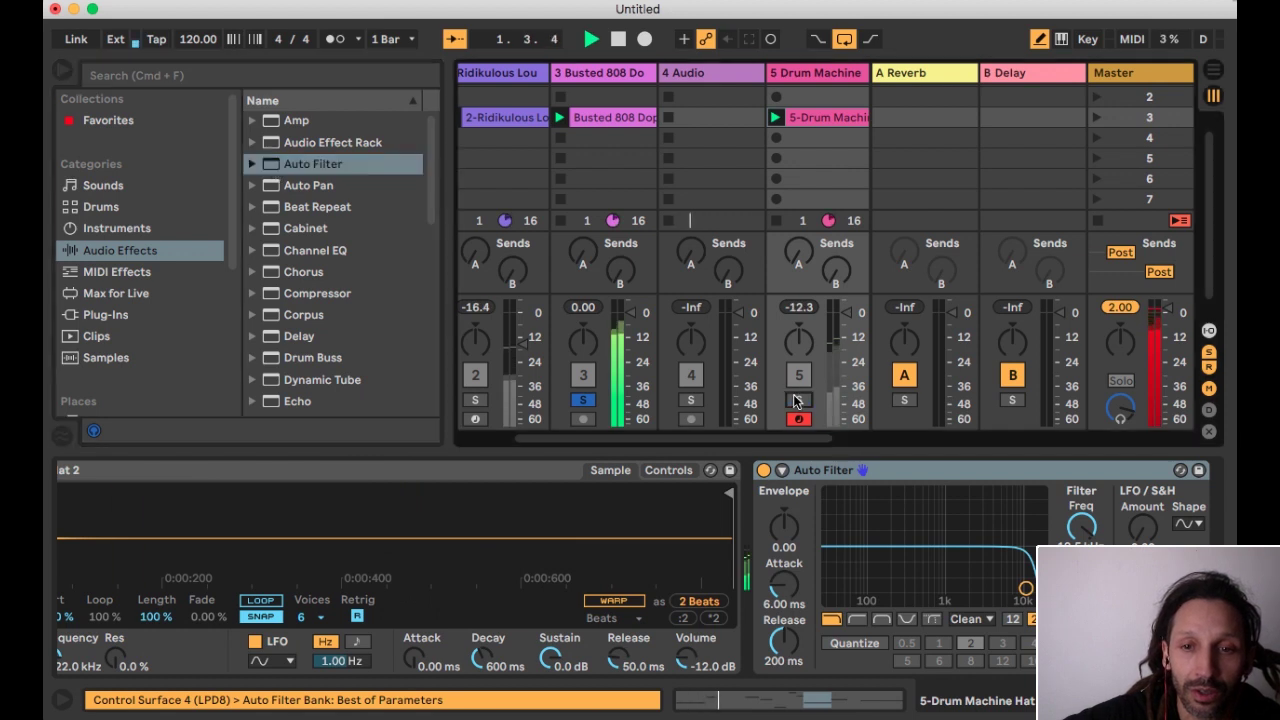
{"action": "left_click", "coordinate": [857, 620]}
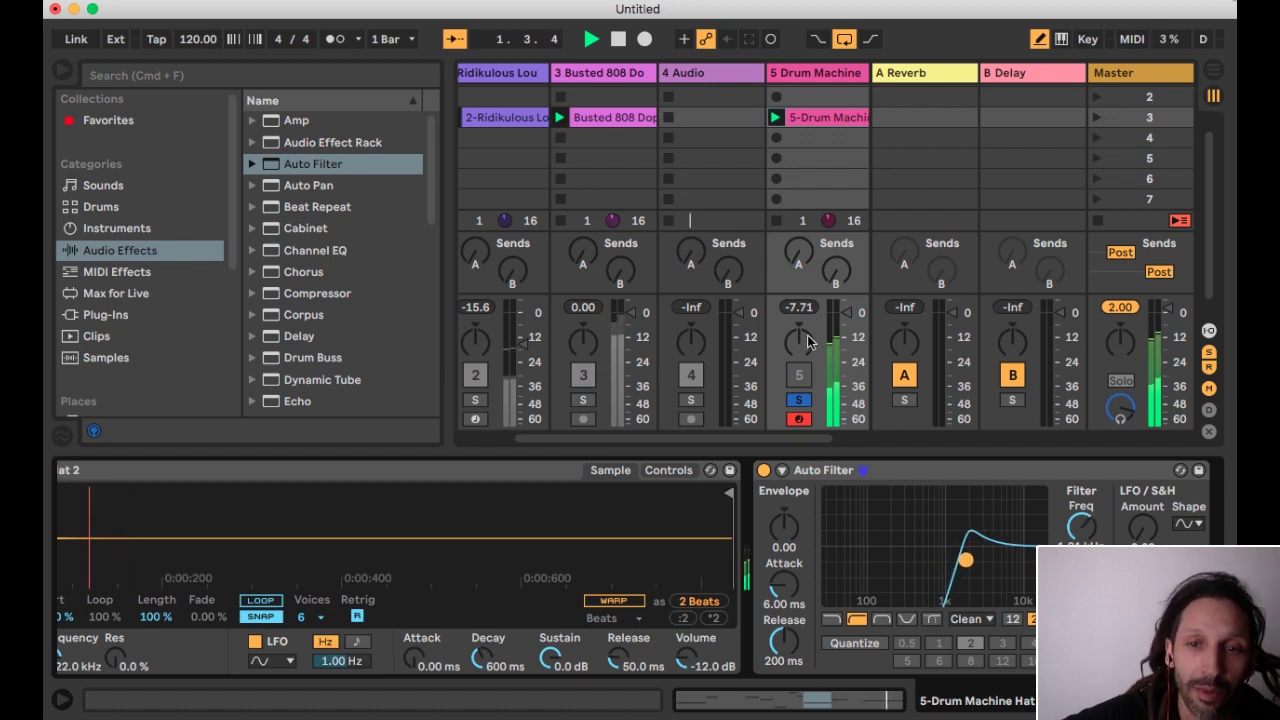
{"action": "left_click_drag", "start_coordinate": [808, 342], "coordinate": [808, 322]}
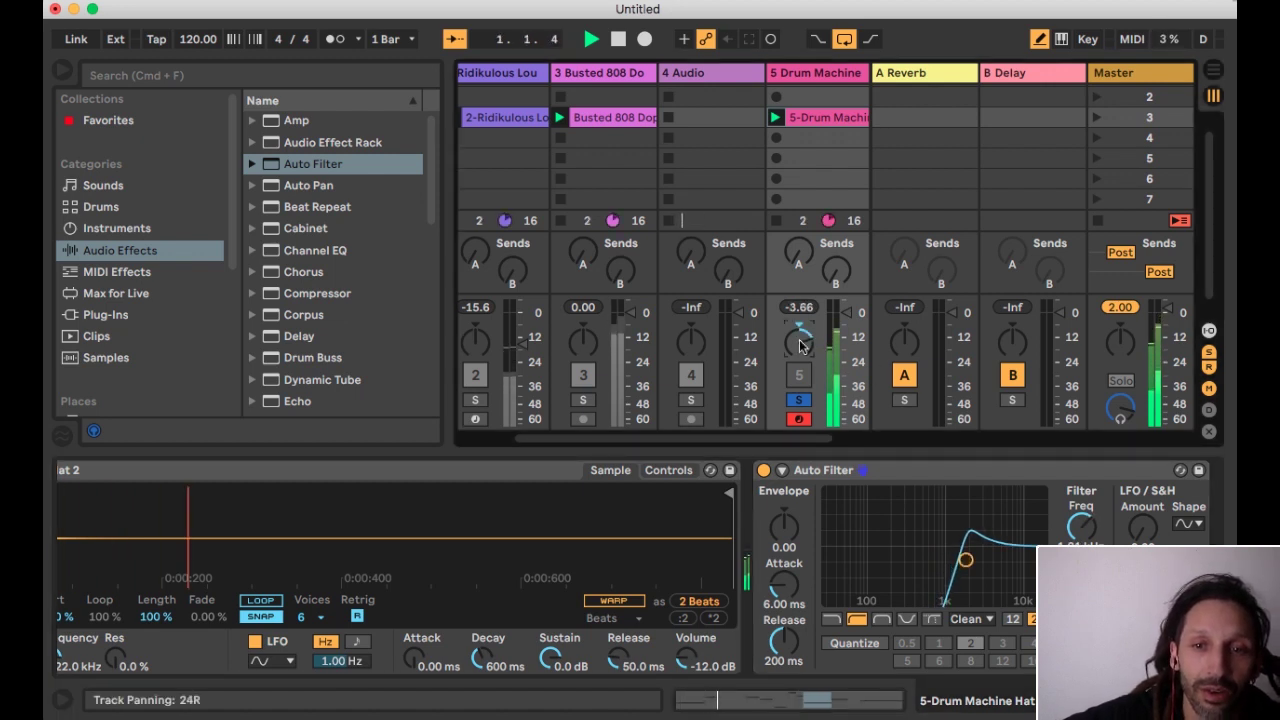
Unsolo and unmute the Drum Machine track, then audition Busted 808 and Rhodes solo
{"action": "left_click", "coordinate": [799, 403]}
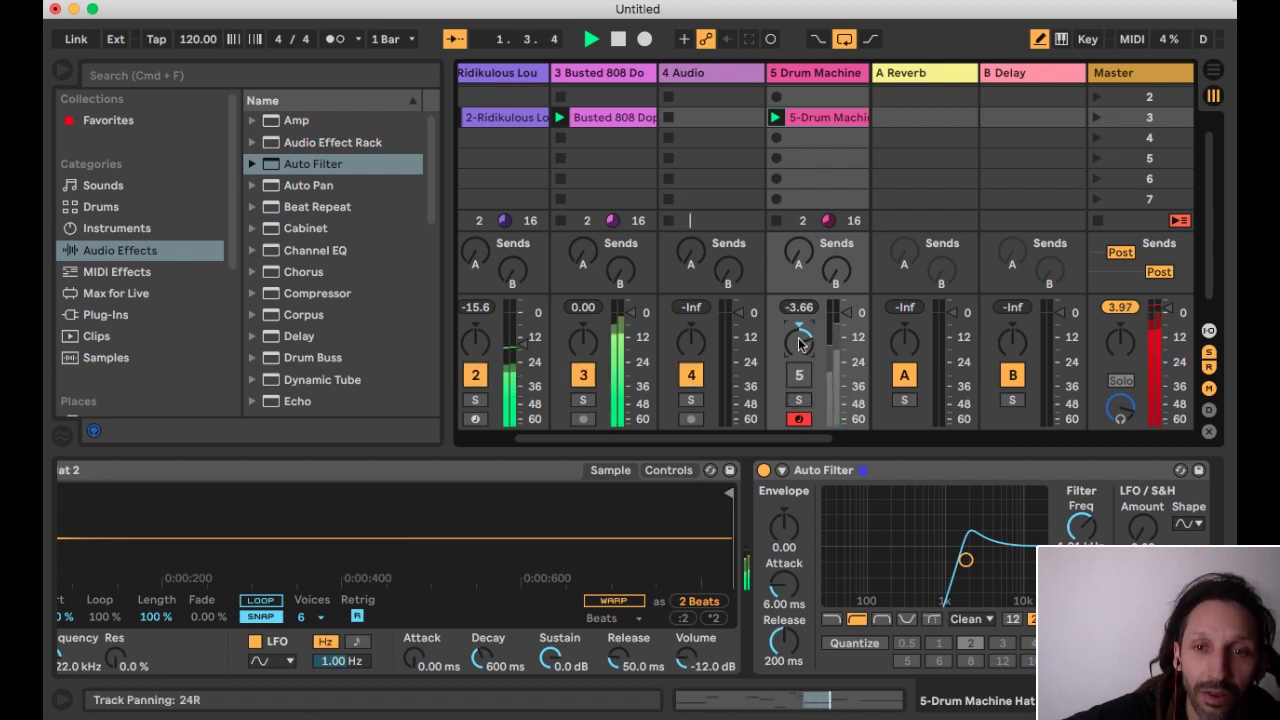
{"action": "left_click", "coordinate": [799, 375]}
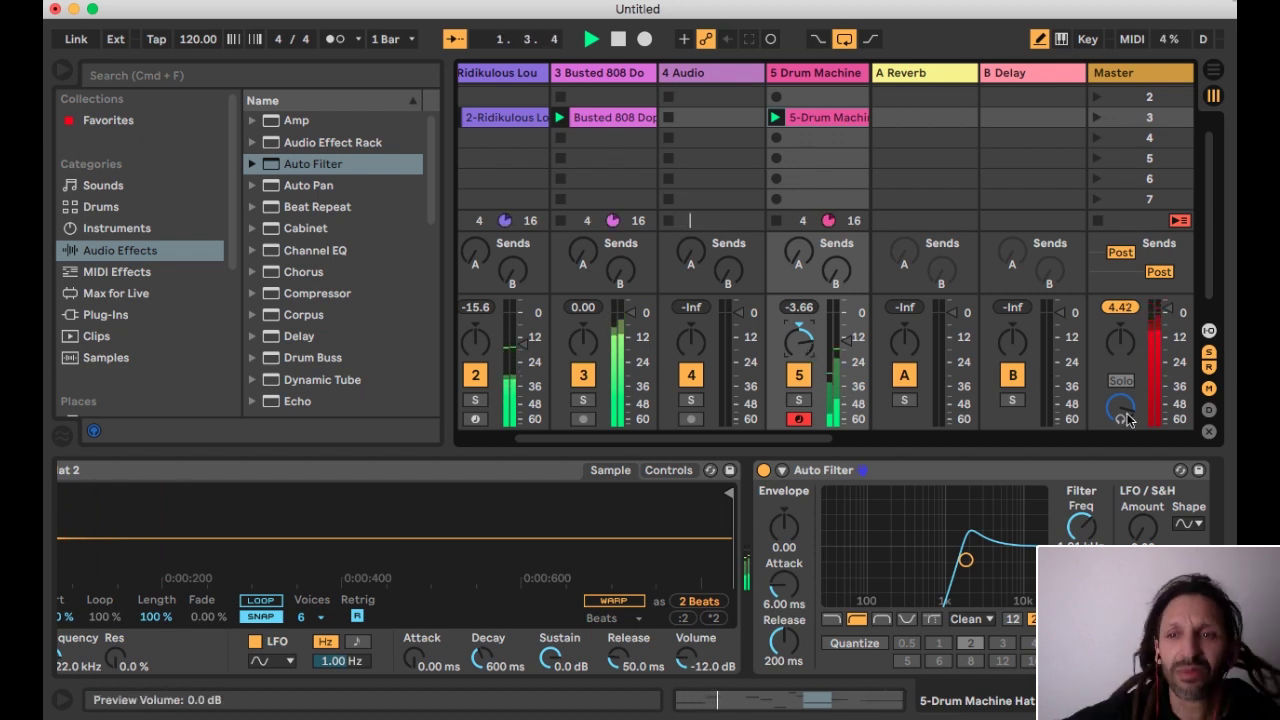
{"action": "key", "text": "space"}
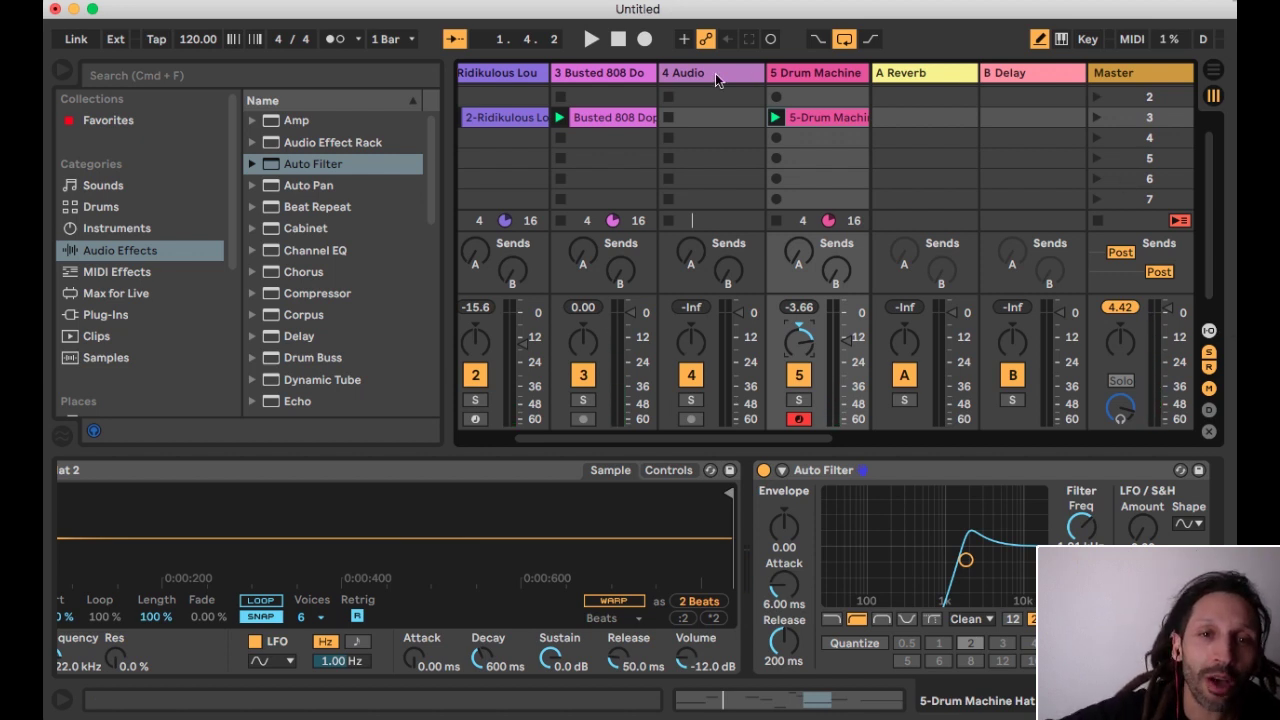
{"action": "left_click", "coordinate": [587, 403]}
{"action": "key", "text": "space"}
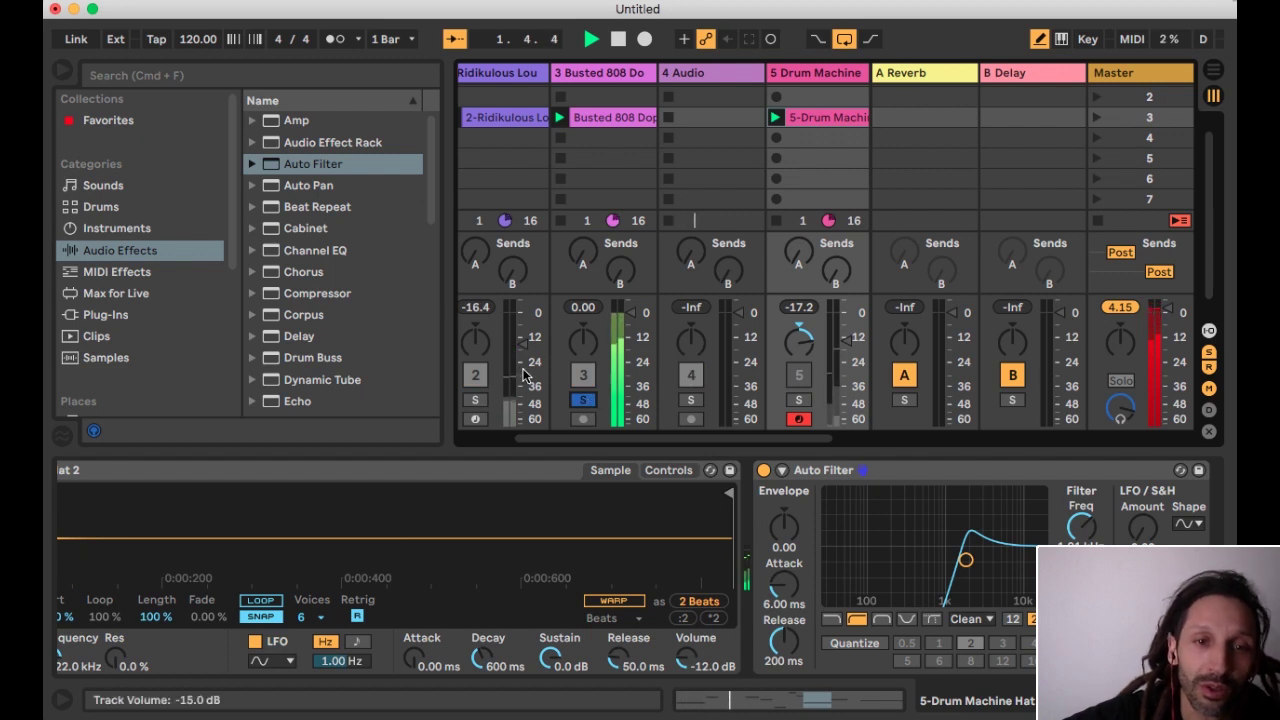
{"action": "left_click", "coordinate": [487, 401]}
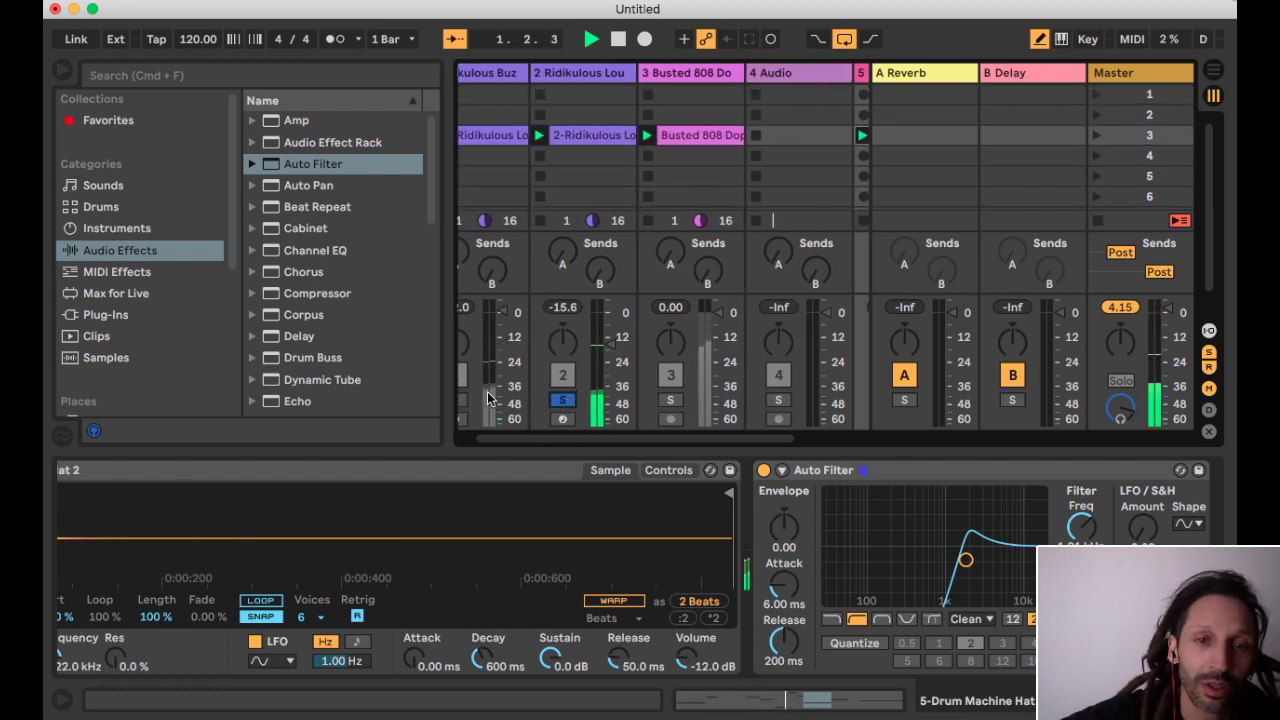
{"action": "key", "text": "space"}
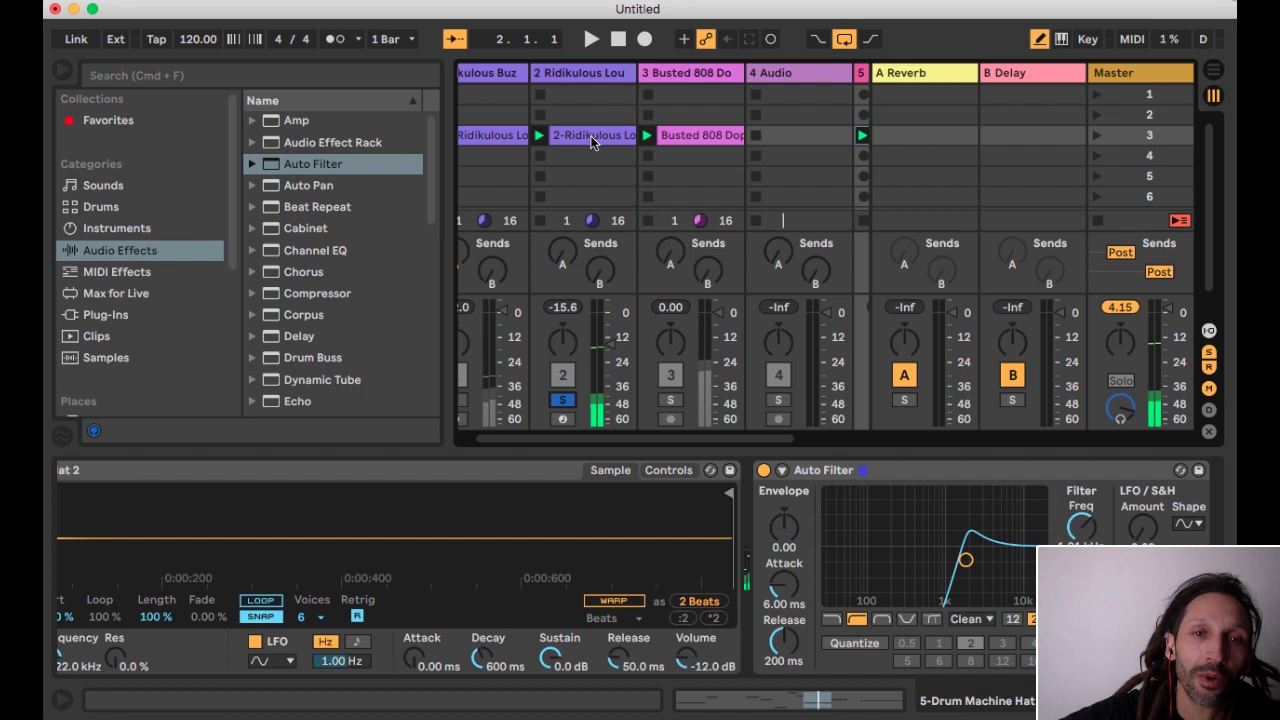
Toggle the Rhodes Arpeggiator, arm the Rhodes track, and solo the Ridikulous Buzz Pluck track
{"action": "left_click", "coordinate": [580, 73]}
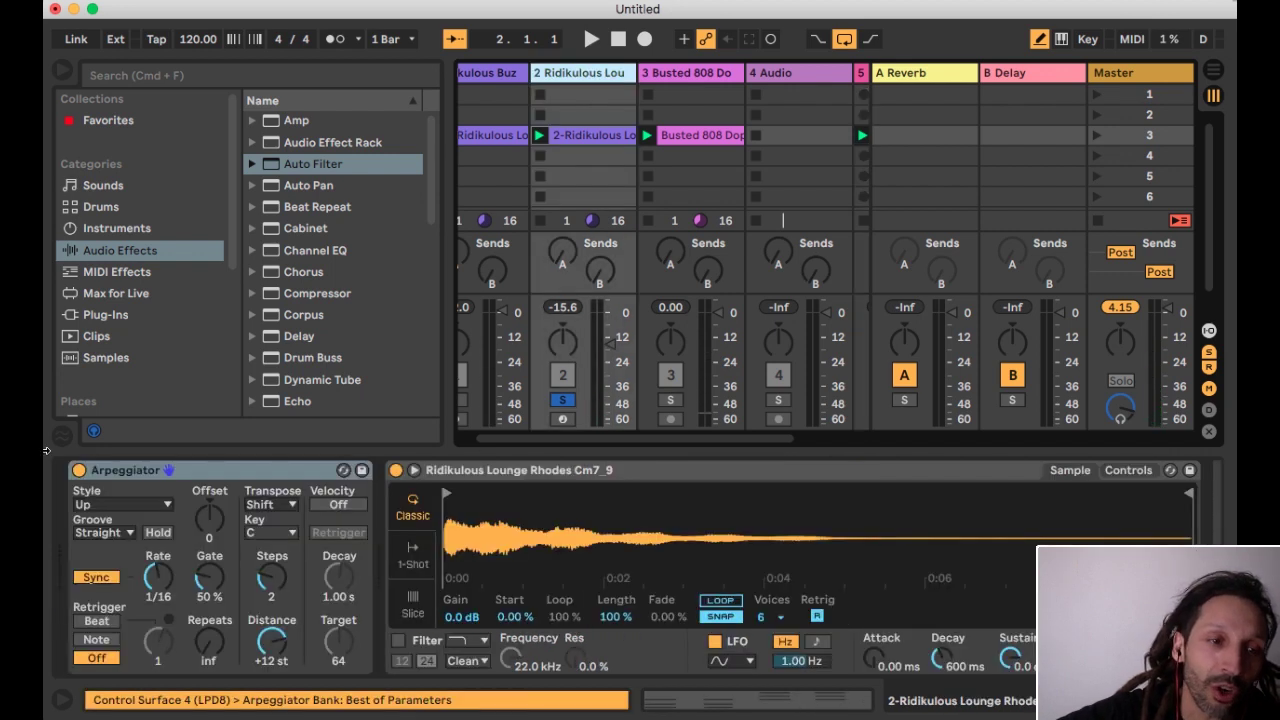
{"action": "left_click", "coordinate": [79, 470]}
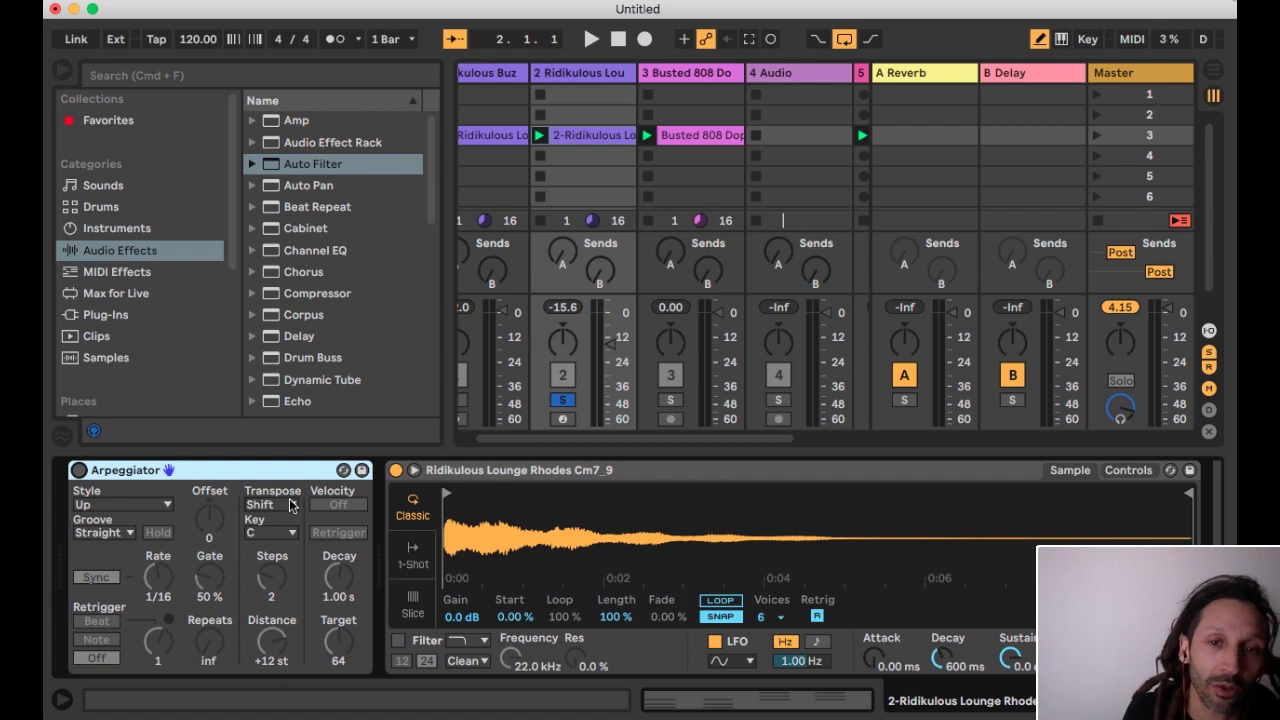
{"action": "left_click", "coordinate": [562, 419]}
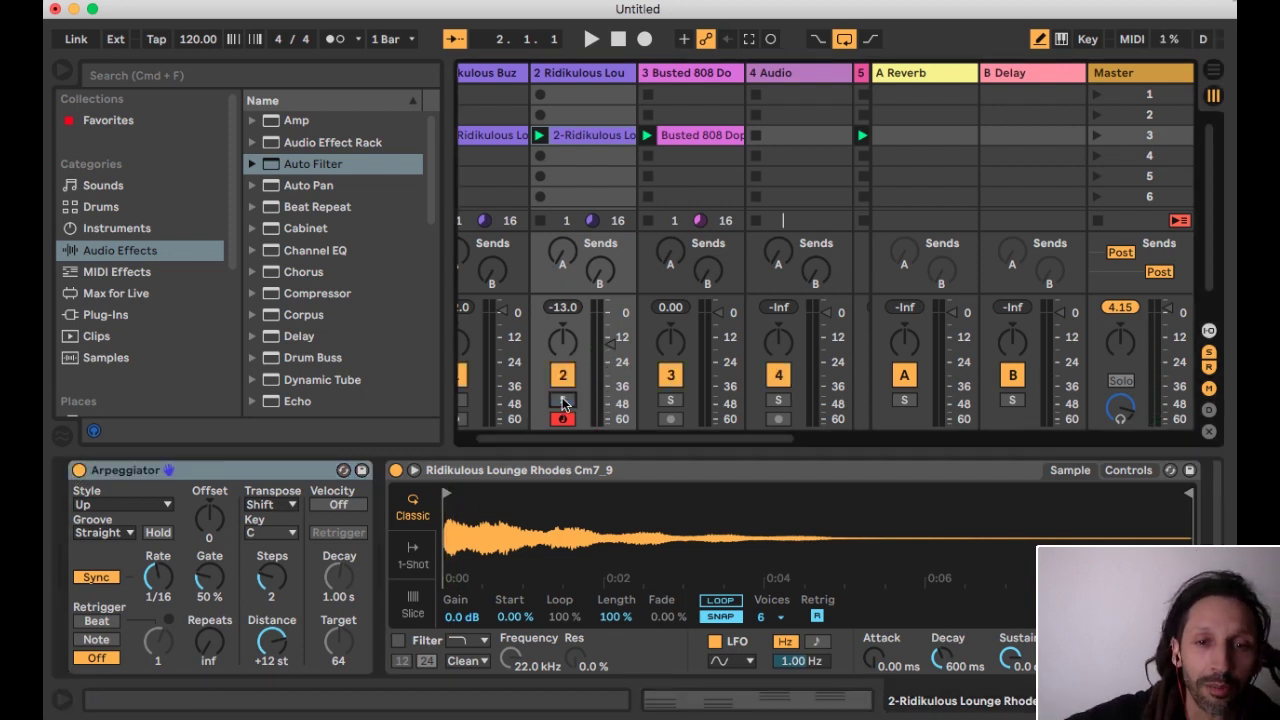
{"action": "scroll", "coordinate": [530, 400], "scroll_direction": "left", "scroll_amount": 2}
{"action": "left_click", "coordinate": [490, 400]}
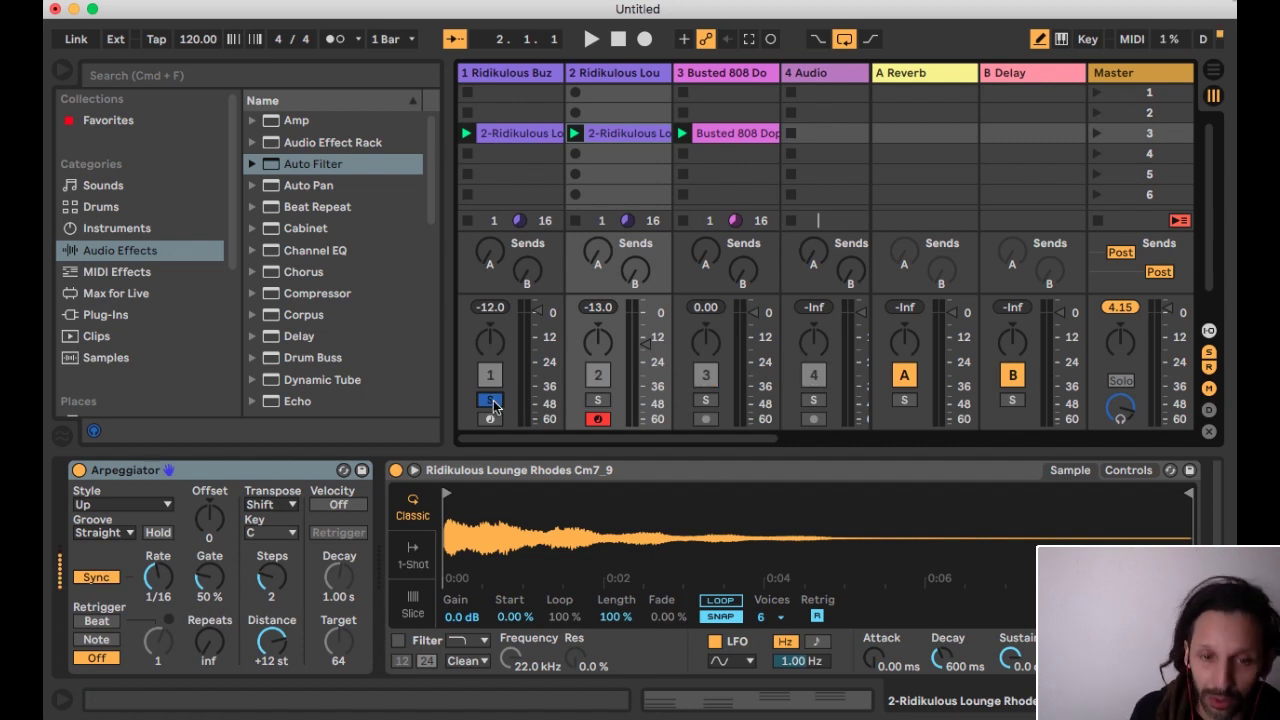
Briefly arm then disarm the pluck track, unsolo it, and play then stop the full session
{"action": "left_click", "coordinate": [491, 419]}
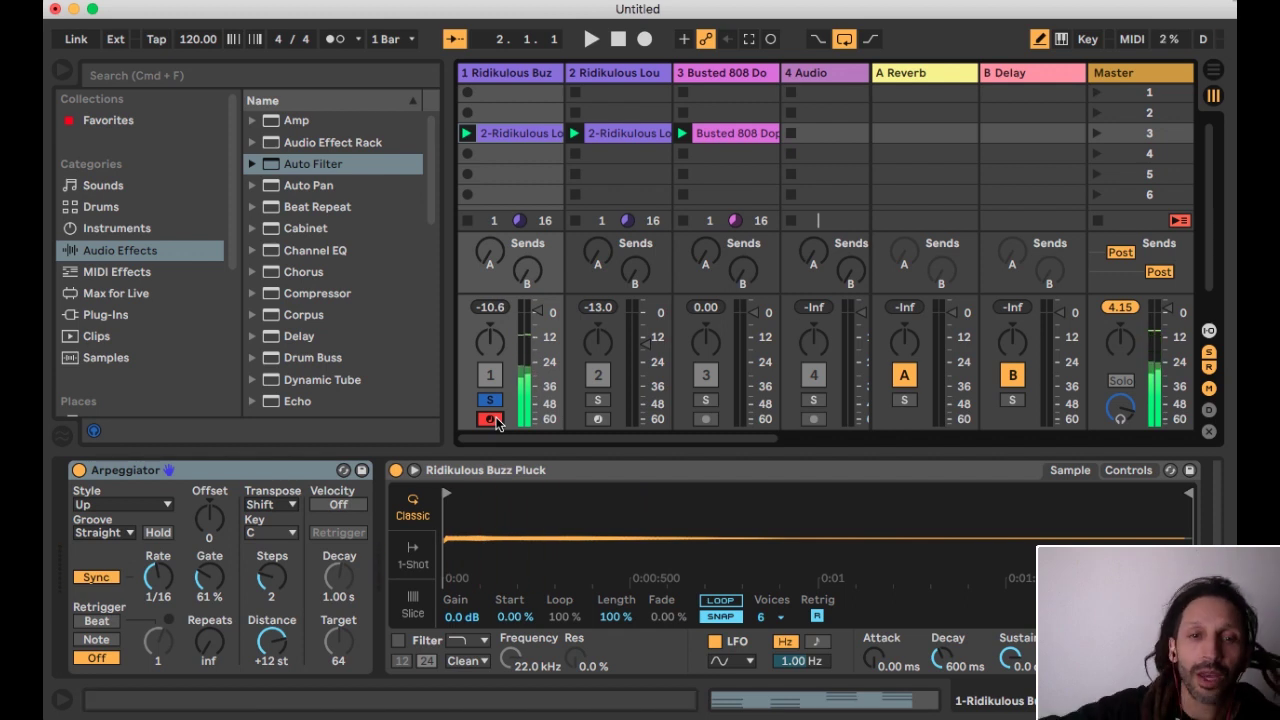
{"action": "left_click", "coordinate": [493, 420]}
{"action": "left_click", "coordinate": [491, 401]}
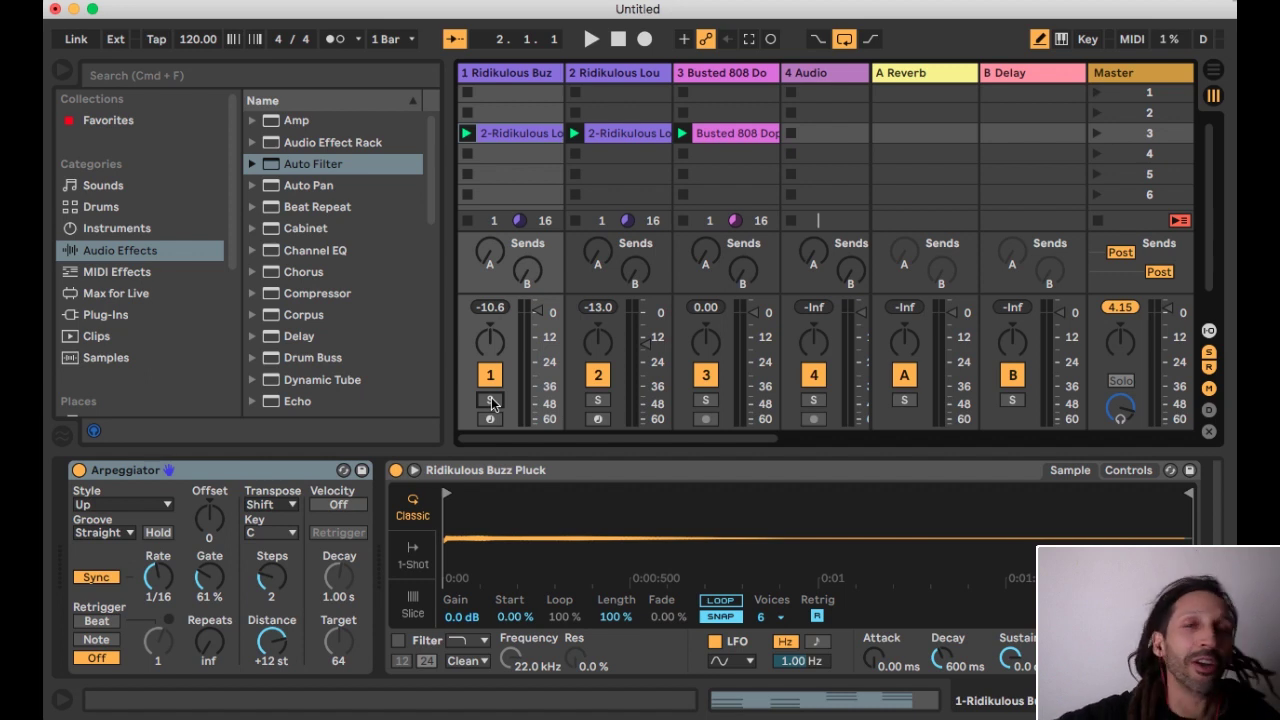
{"action": "key", "text": "space"}
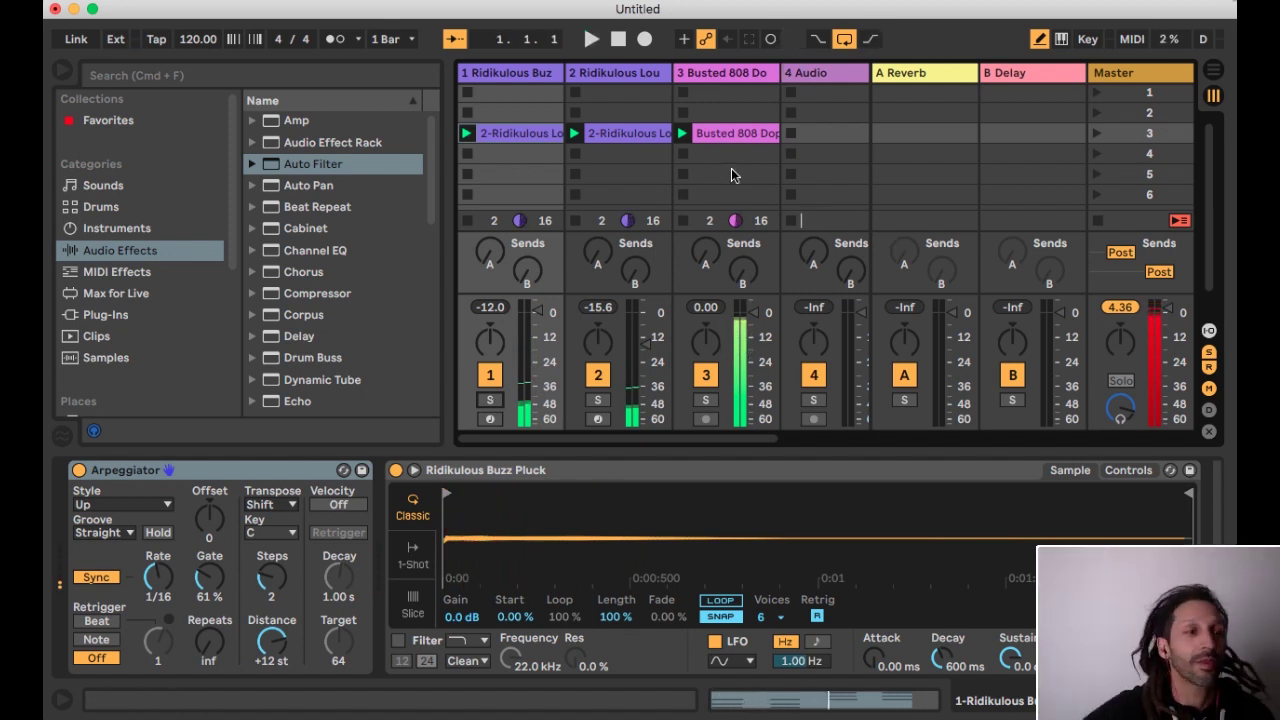
{"action": "key", "text": "space"}
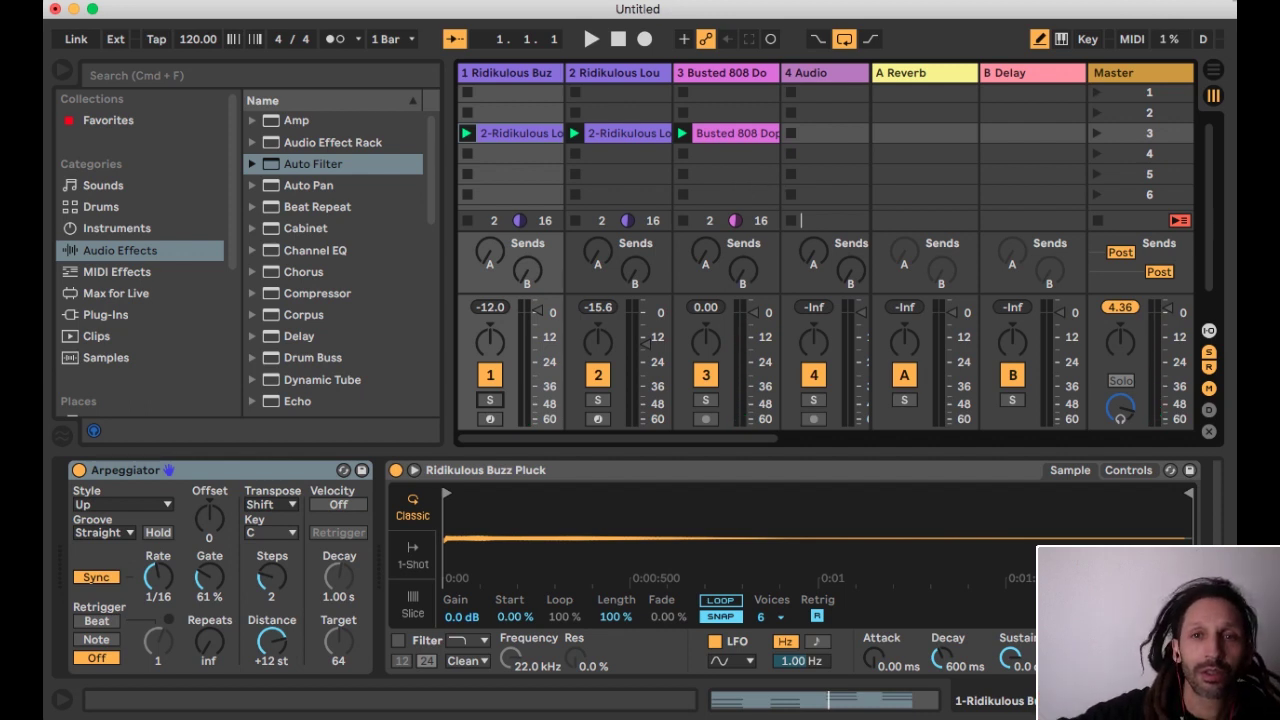
{"action": "left_click", "coordinate": [793, 2]}
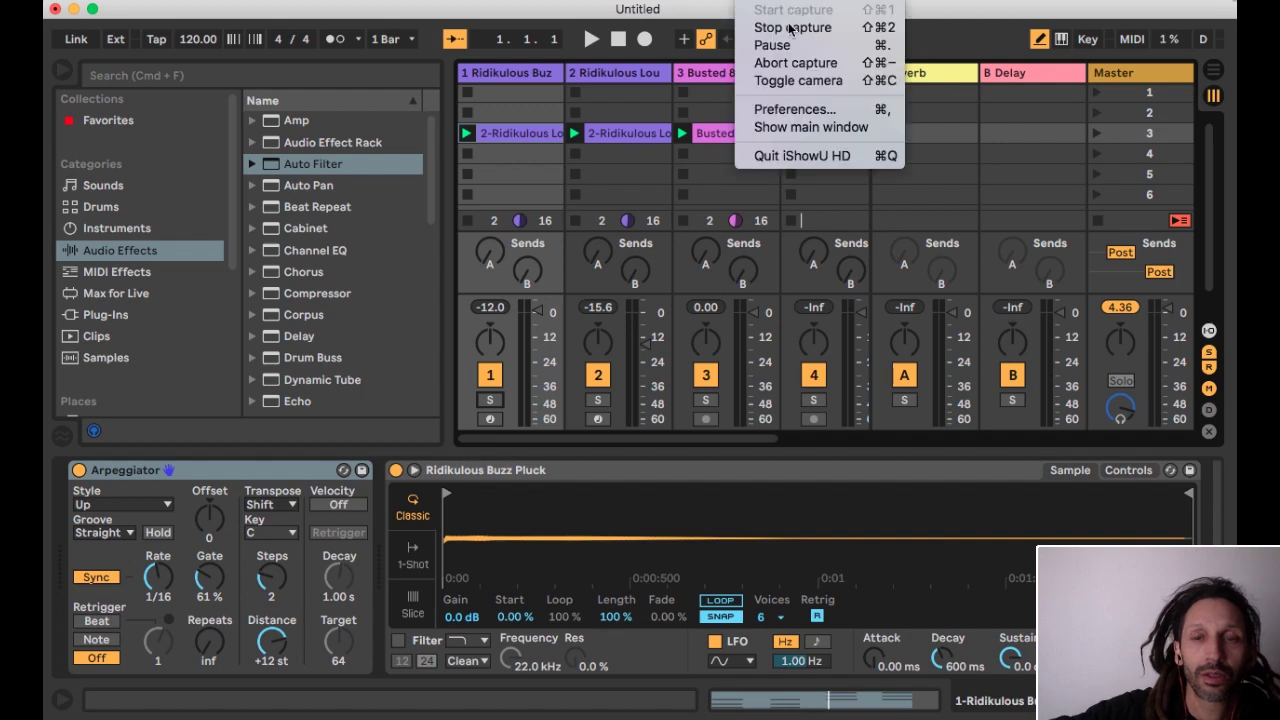